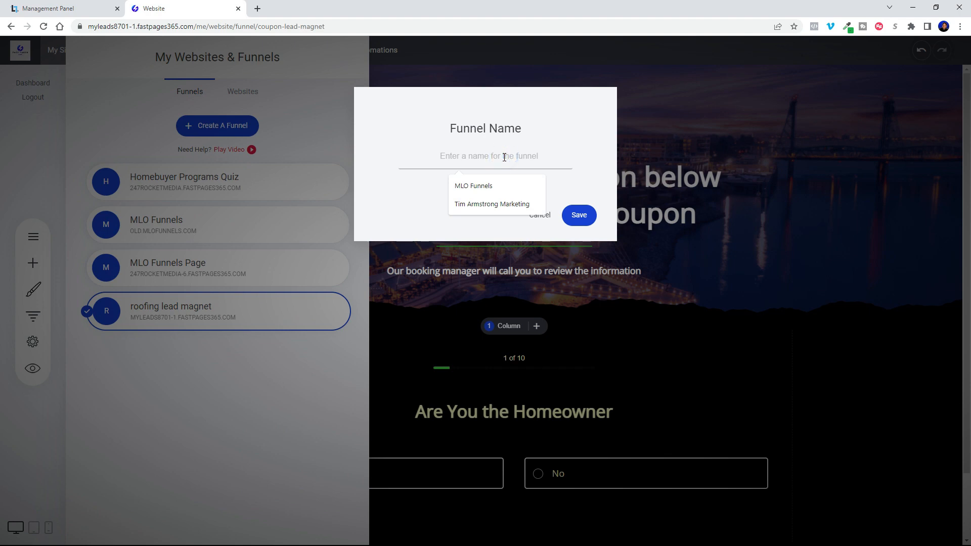
Name the new funnel coupon, save it, and dismiss the introduction video to reach the blank landing page.
{"action": "type", "text": "coupo"}
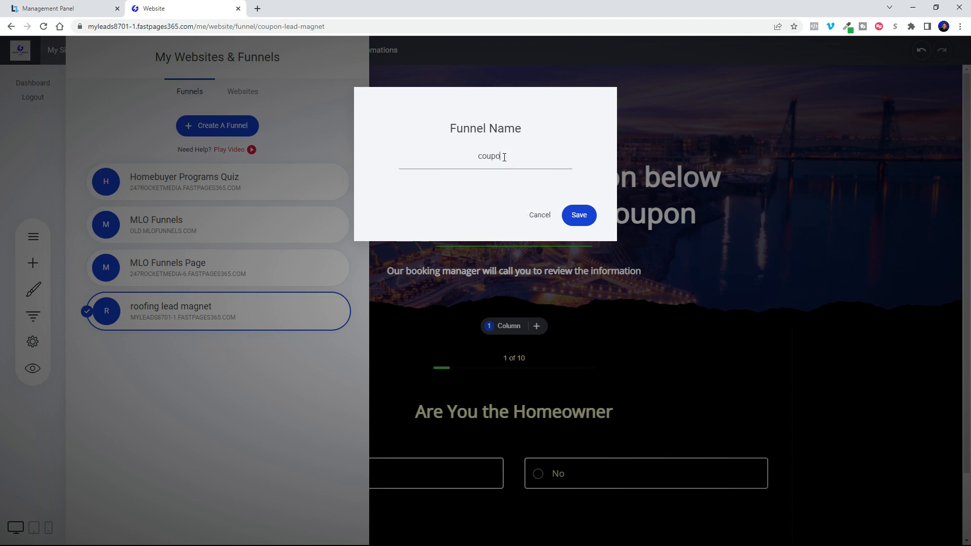
{"action": "left_click", "coordinate": [581, 215]}
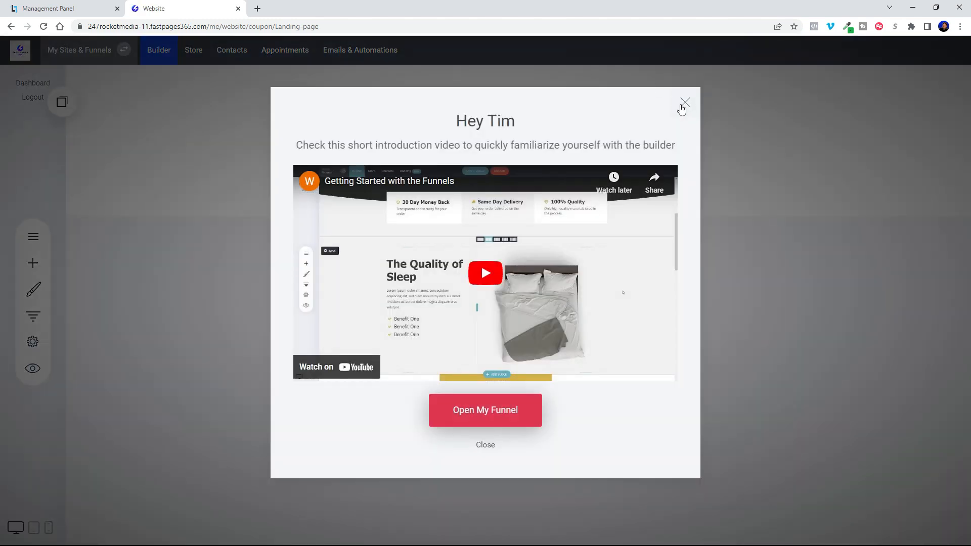
{"action": "left_click", "coordinate": [486, 446]}
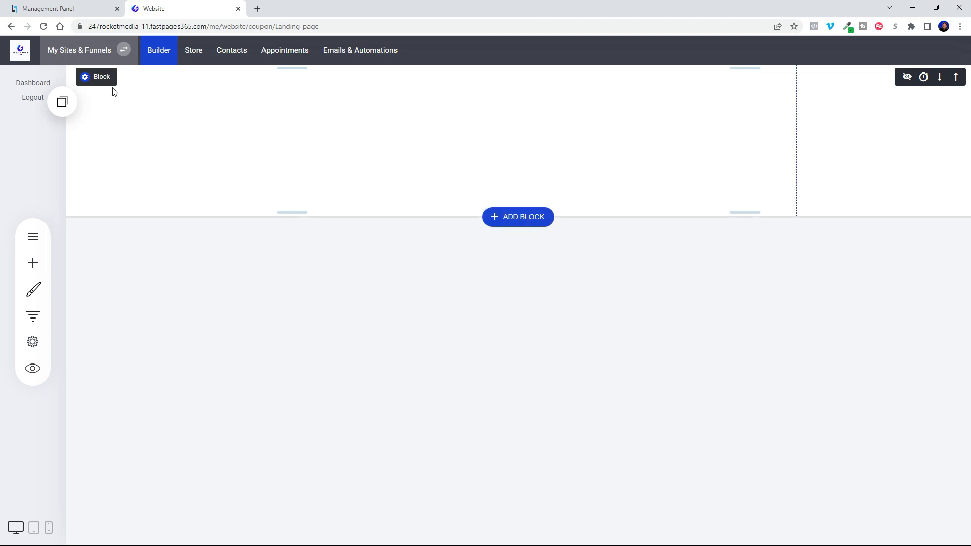
Upload the city waterfront photo and apply it as the first block's background image.
{"action": "left_click", "coordinate": [86, 78]}
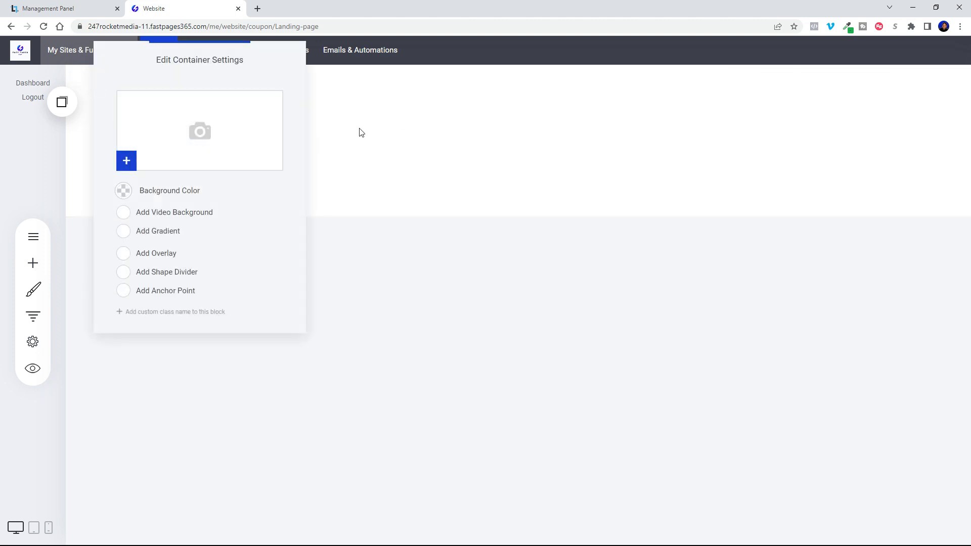
{"action": "left_click", "coordinate": [200, 131]}
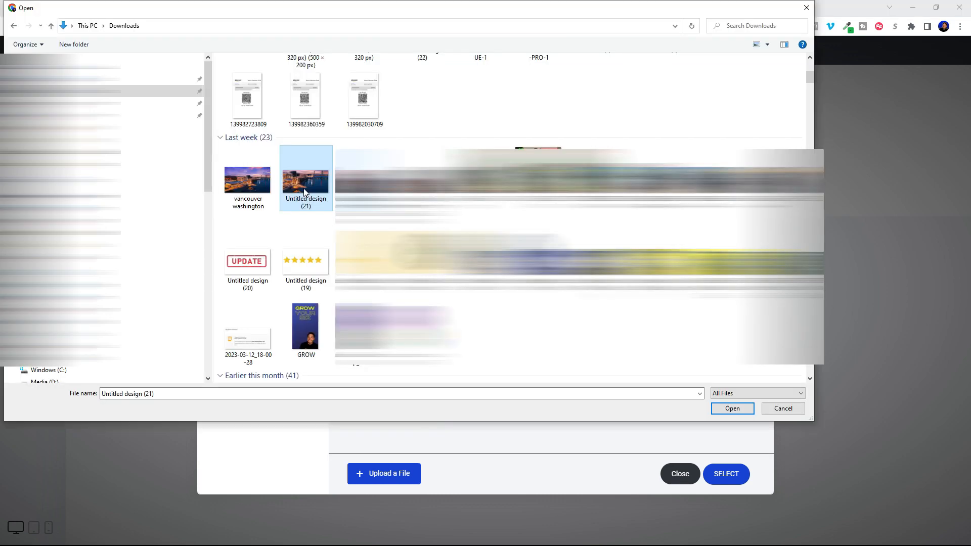
{"action": "double_click", "coordinate": [306, 193]}
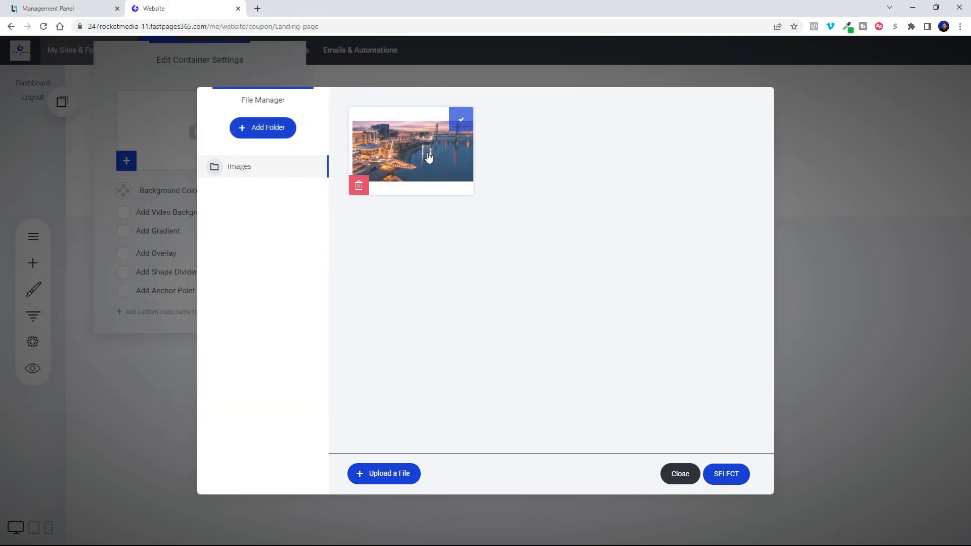
{"action": "left_click", "coordinate": [440, 153]}
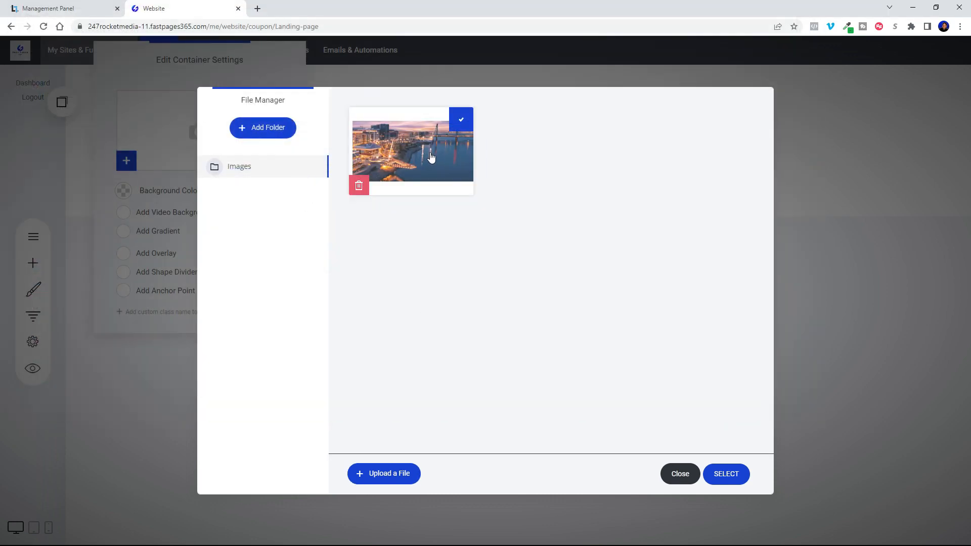
{"action": "left_click", "coordinate": [719, 476]}
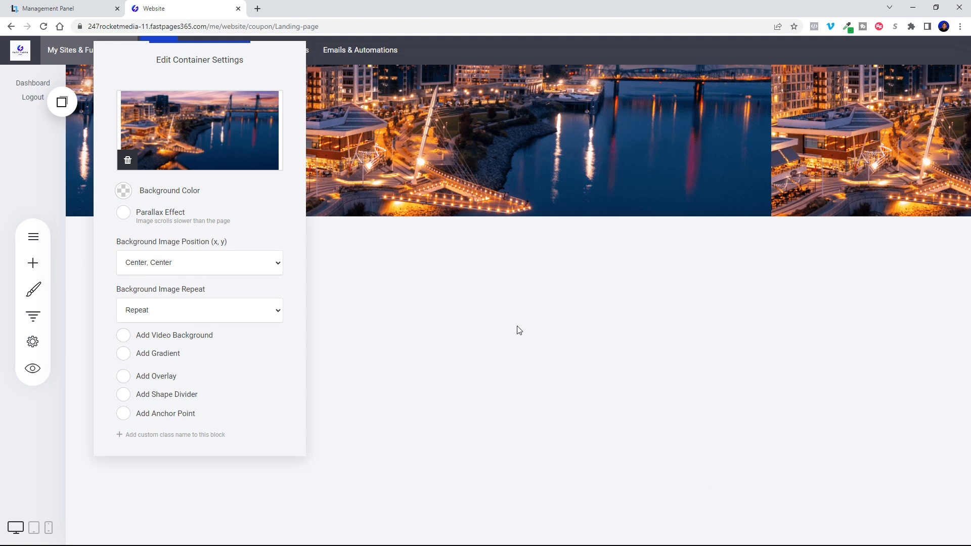
{"action": "left_click", "coordinate": [522, 324]}
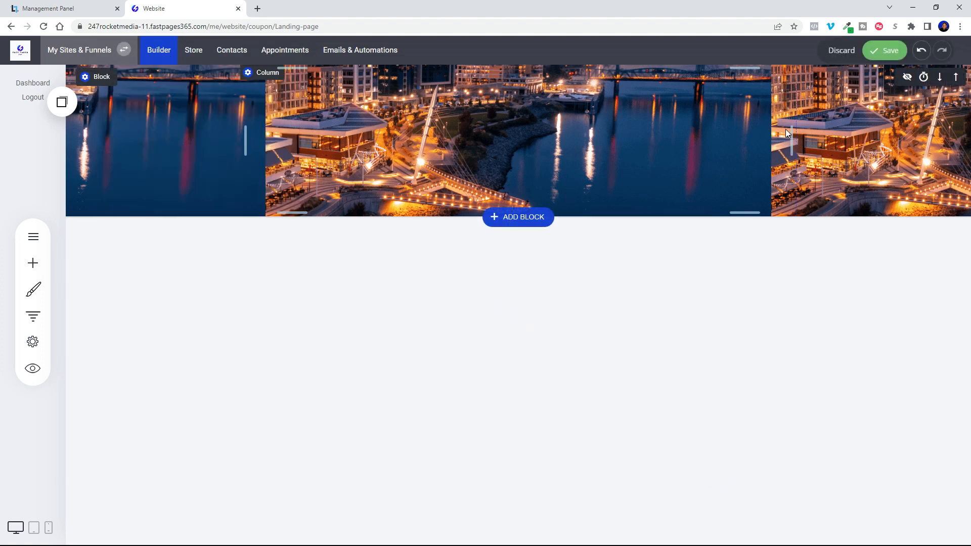
Set the block's background image to Cover whole area and extend the block's bottom spacing to 301 px.
{"action": "left_click", "coordinate": [90, 77]}
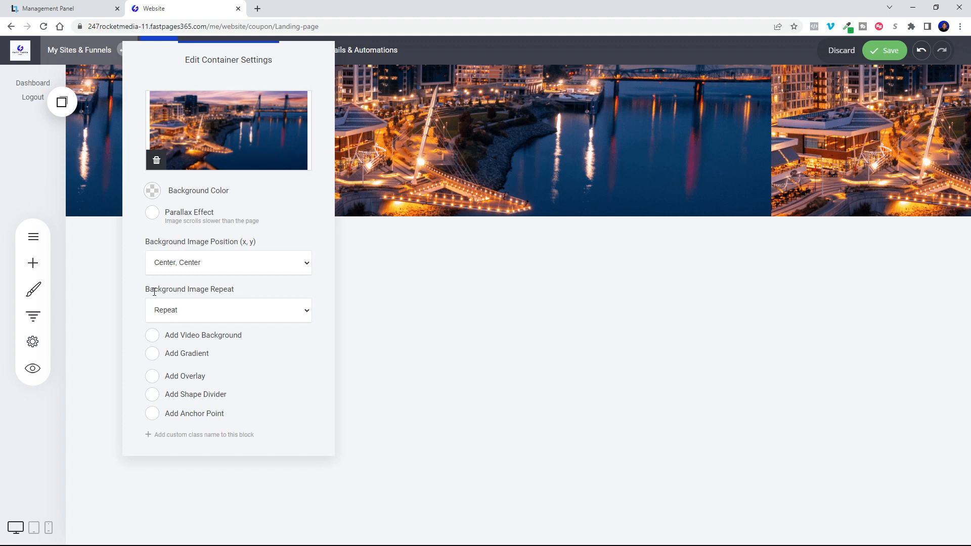
{"action": "left_click", "coordinate": [194, 310]}
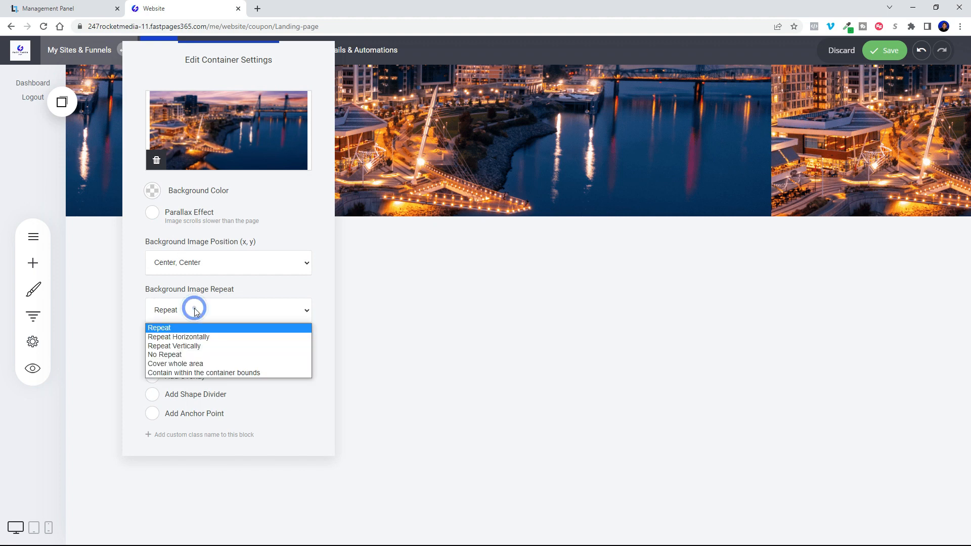
{"action": "left_click", "coordinate": [179, 364]}
{"action": "left_click", "coordinate": [602, 153]}
{"action": "left_click_drag", "start_coordinate": [597, 215], "coordinate": [592, 369]}
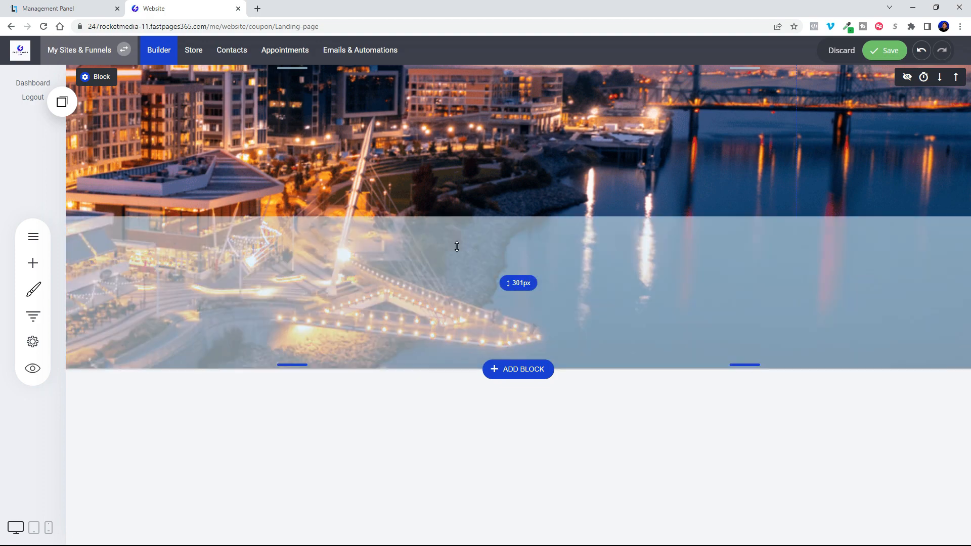
Add a dark navy overlay, #09112D at about 0.53 opacity, over the block's background image.
{"action": "left_click", "coordinate": [87, 79]}
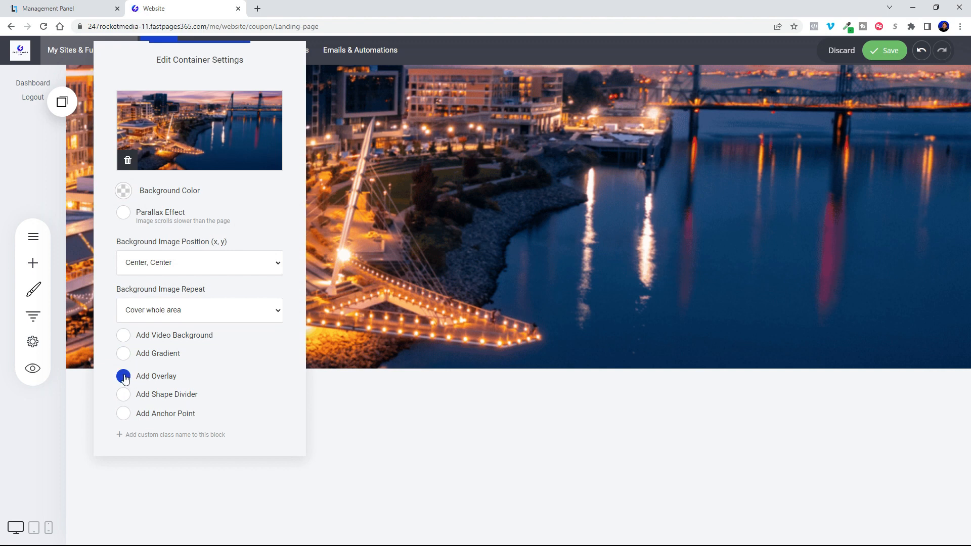
{"action": "left_click", "coordinate": [123, 396]}
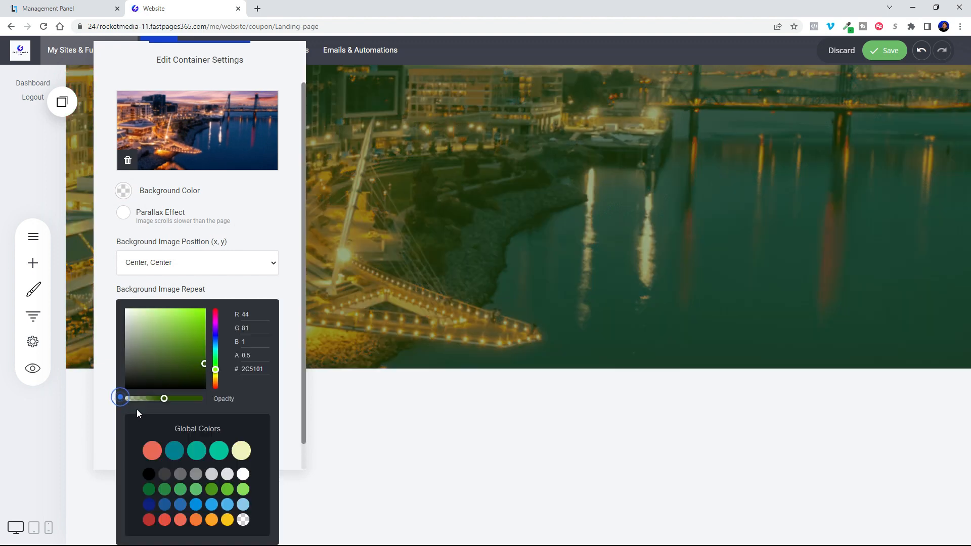
{"action": "left_click_drag", "start_coordinate": [219, 373], "coordinate": [167, 408]}
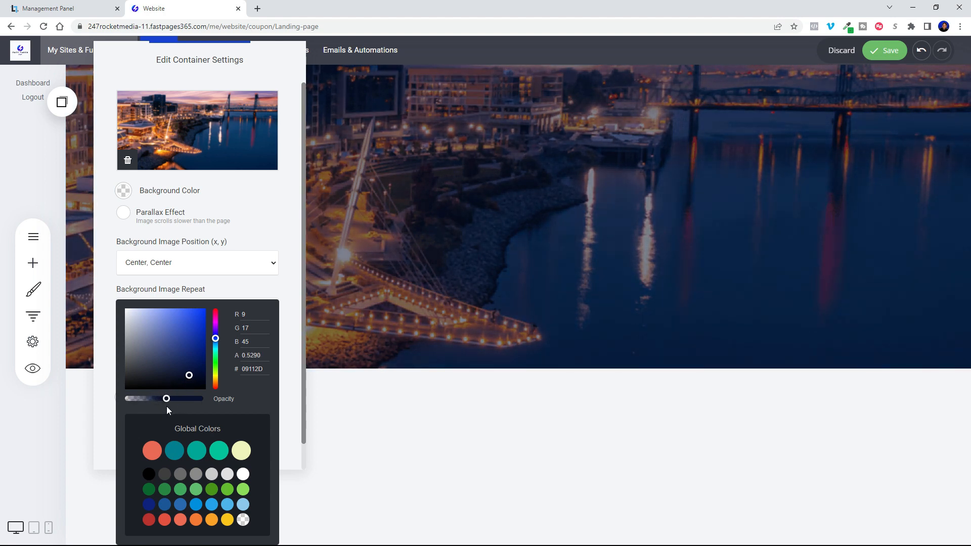
{"action": "left_click", "coordinate": [533, 239]}
{"action": "left_click", "coordinate": [533, 239]}
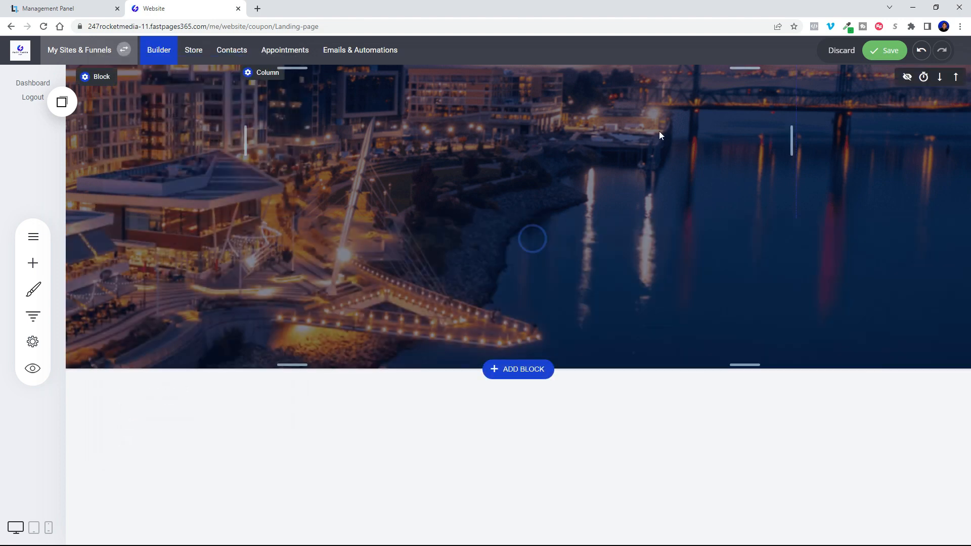
Add a heading widget at the top of the block and colour its text white.
{"action": "left_click", "coordinate": [31, 269]}
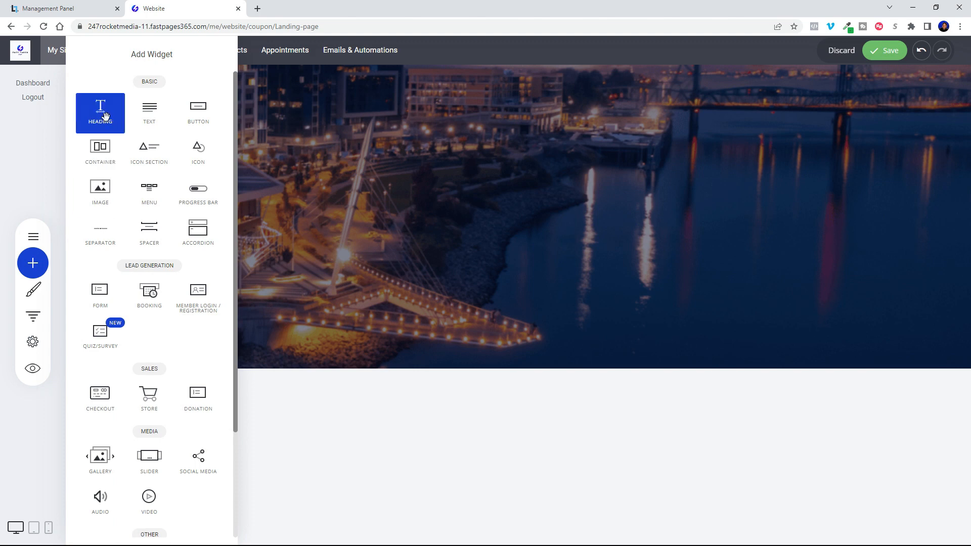
{"action": "left_click_drag", "start_coordinate": [107, 116], "coordinate": [512, 81]}
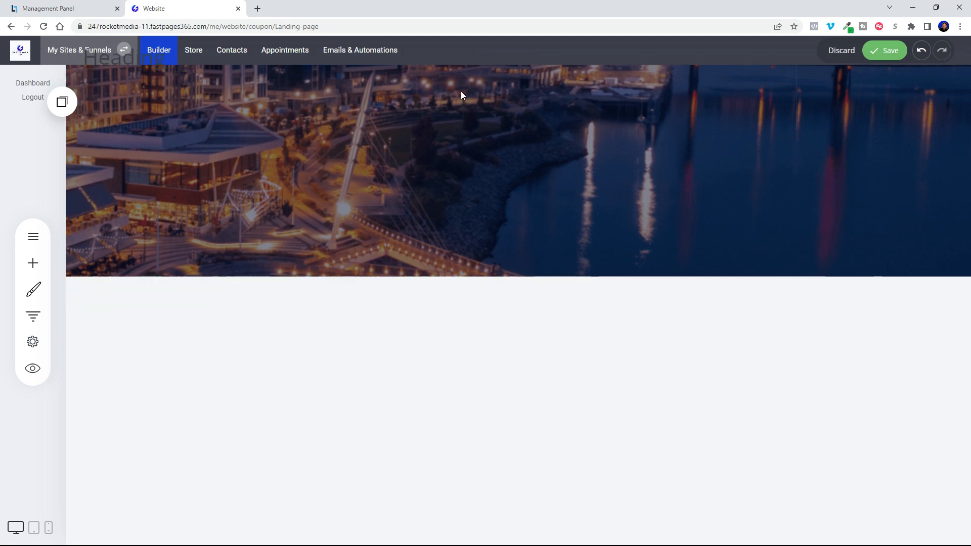
{"action": "left_click", "coordinate": [333, 73]}
{"action": "left_click_drag", "start_coordinate": [332, 74], "coordinate": [243, 85]}
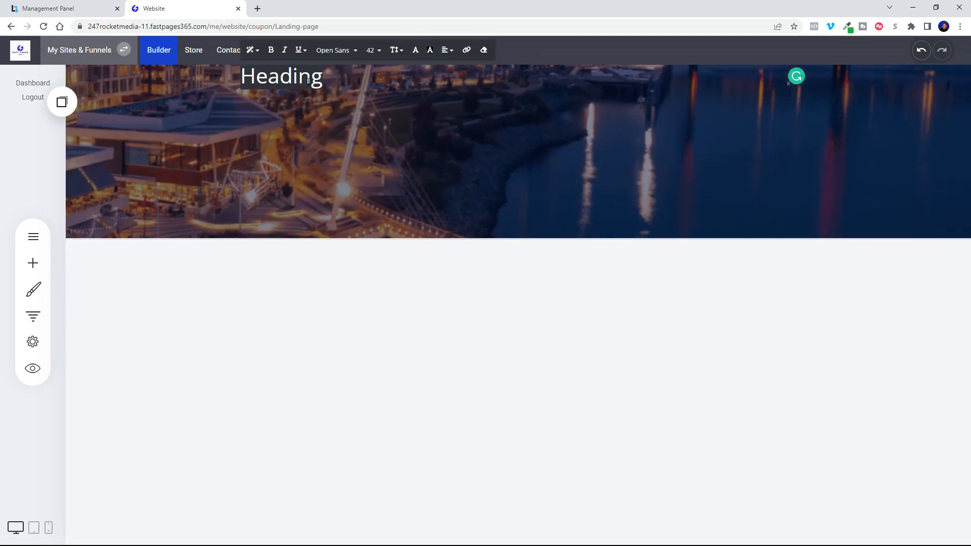
{"action": "left_click", "coordinate": [415, 50]}
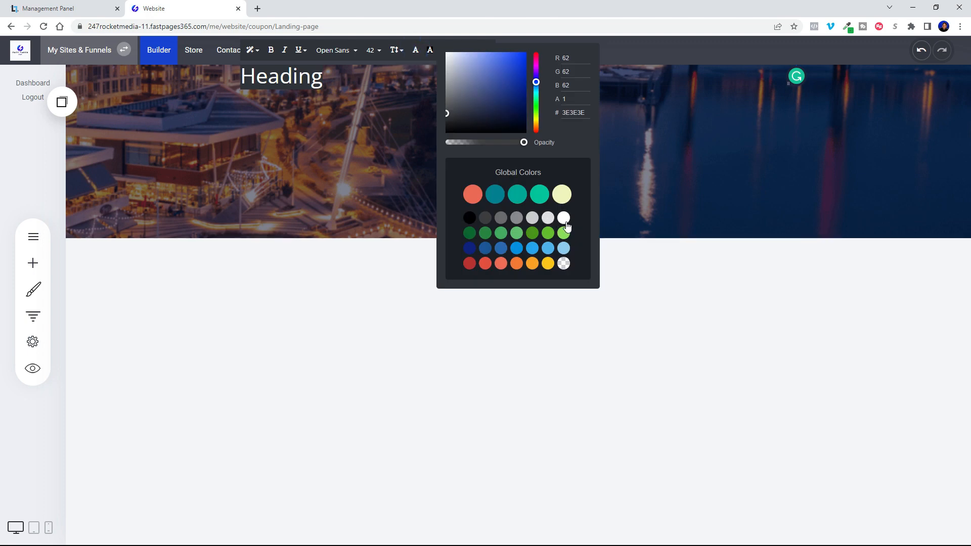
{"action": "left_click", "coordinate": [382, 157]}
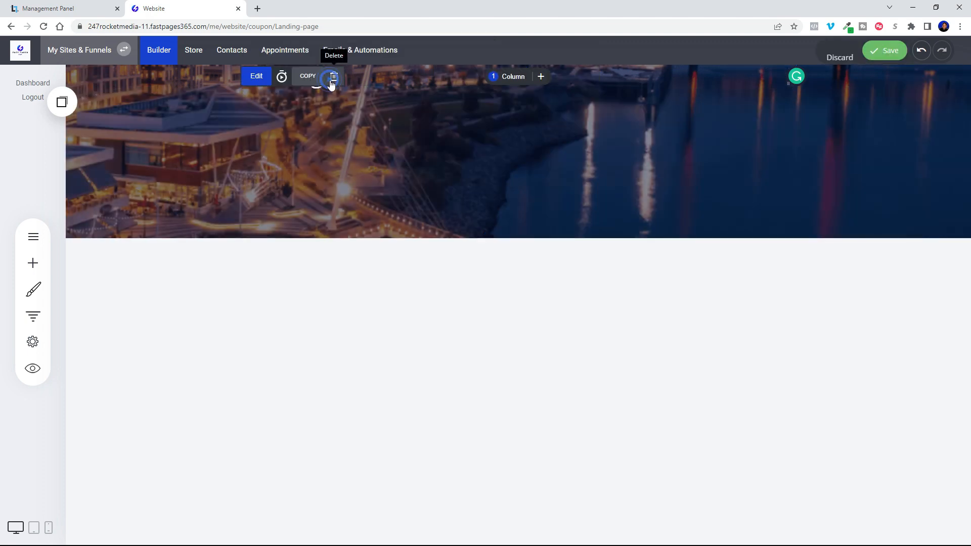
Replace the heading text with "Complete your information below to receive your coupon".
{"action": "left_click", "coordinate": [374, 83]}
{"action": "left_click_drag", "start_coordinate": [353, 80], "coordinate": [238, 100]}
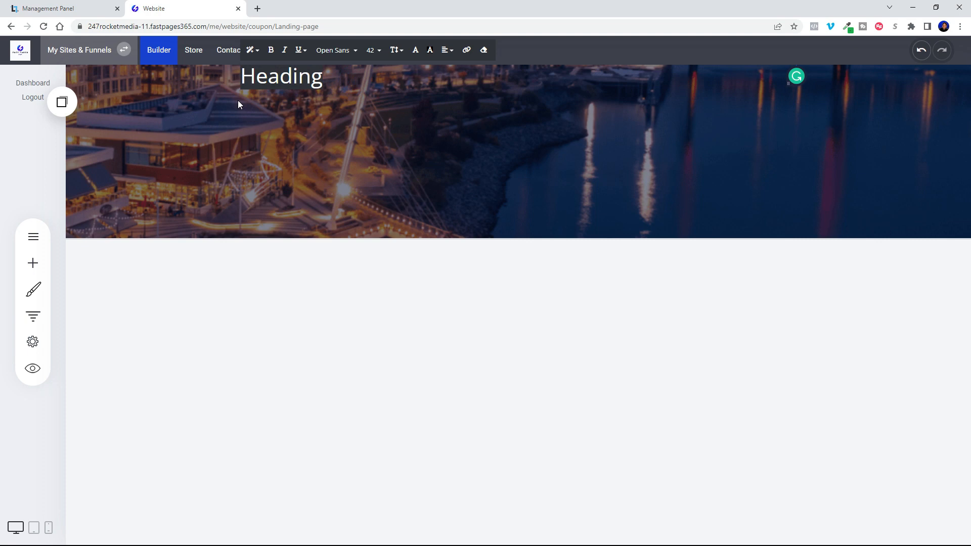
{"action": "type", "text": "Complete your information below "}
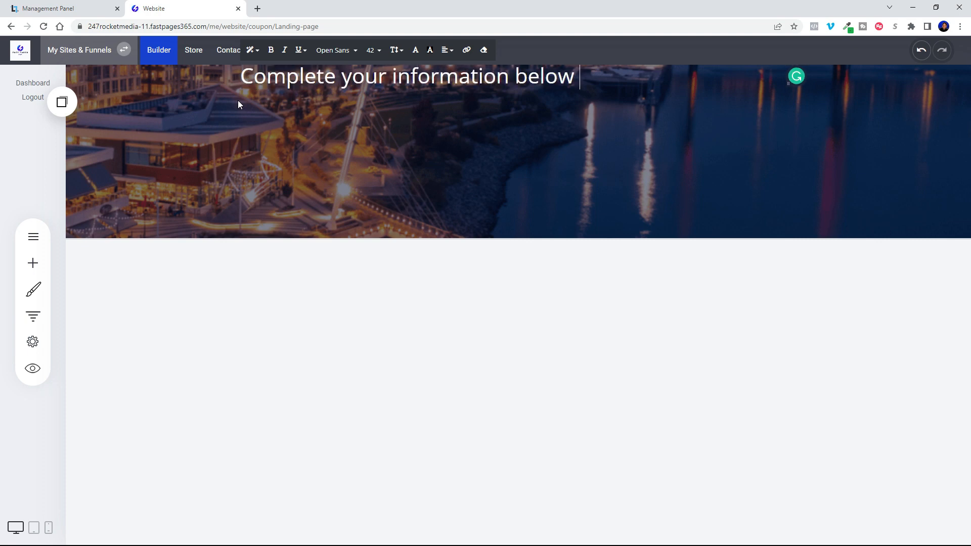
{"action": "type", "text": "to recieve your coupon"}
Center-align the entire heading text.
{"action": "key", "text": "ctrl+a"}
{"action": "left_click", "coordinate": [396, 49]}
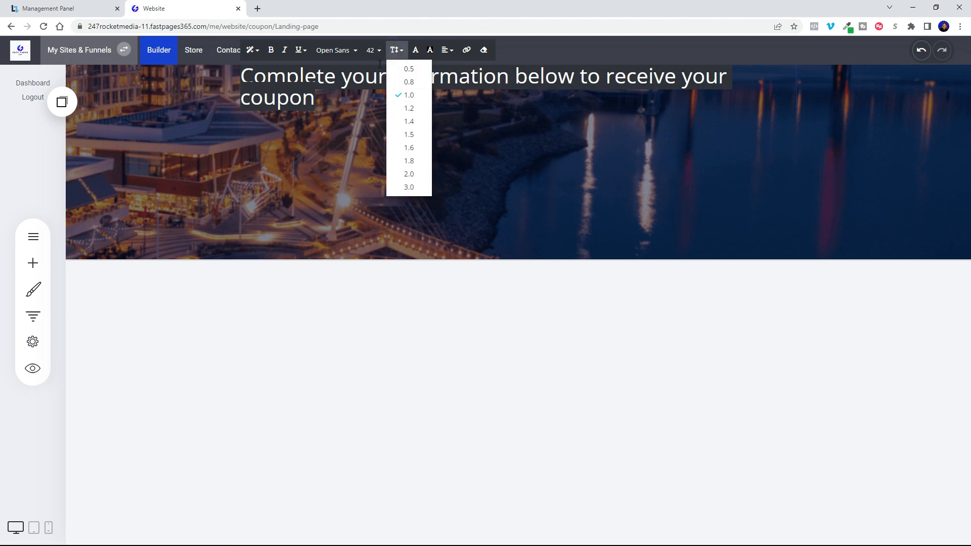
{"action": "left_click", "coordinate": [445, 50]}
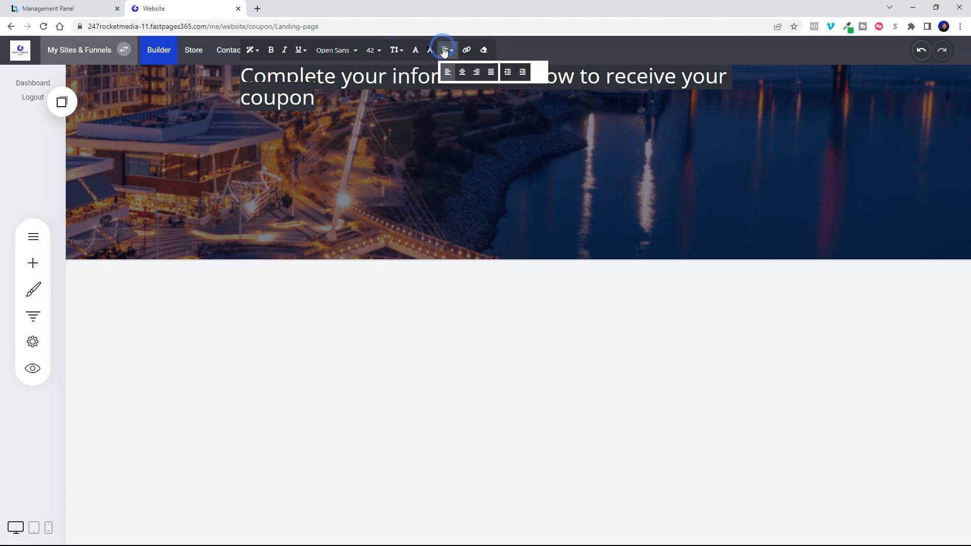
{"action": "left_click", "coordinate": [462, 72]}
{"action": "left_click", "coordinate": [575, 139]}
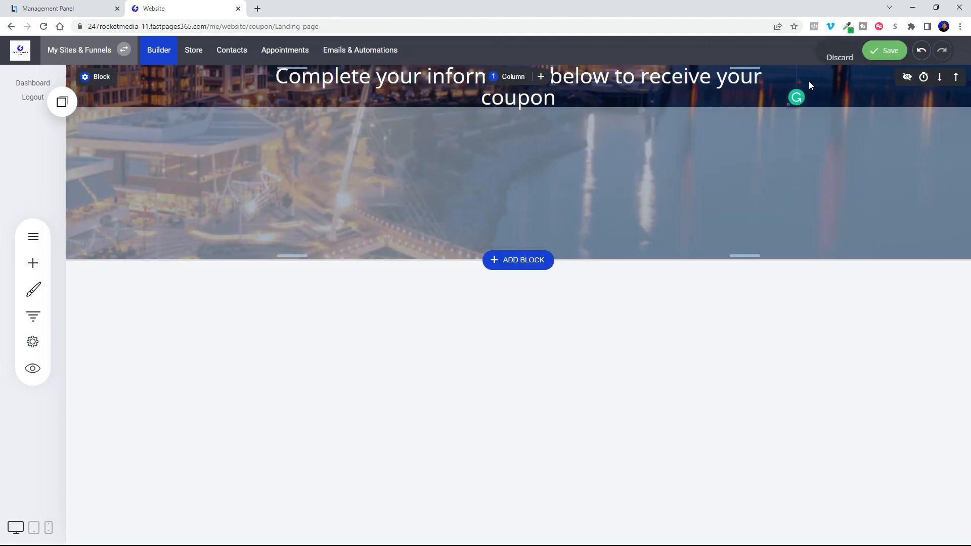
Increase the block's top spacing above the heading and break the heading's line before "receive your coupon".
{"action": "left_click_drag", "start_coordinate": [749, 68], "coordinate": [744, 151]}
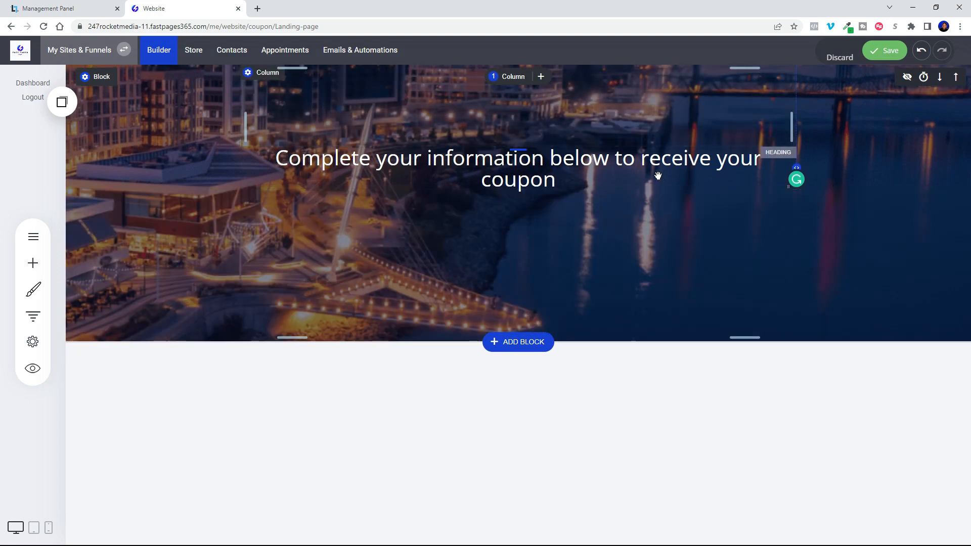
{"action": "left_click", "coordinate": [645, 161]}
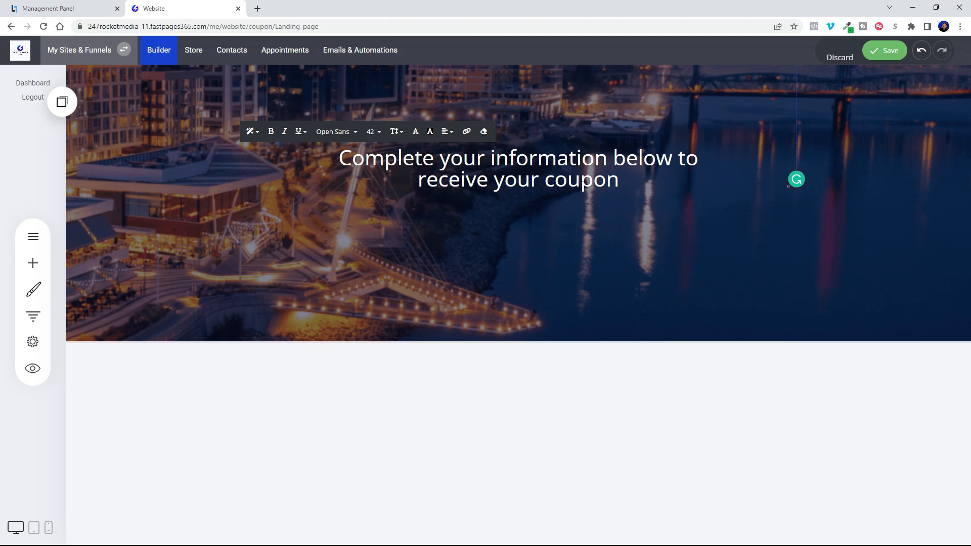
{"action": "left_click", "coordinate": [675, 203]}
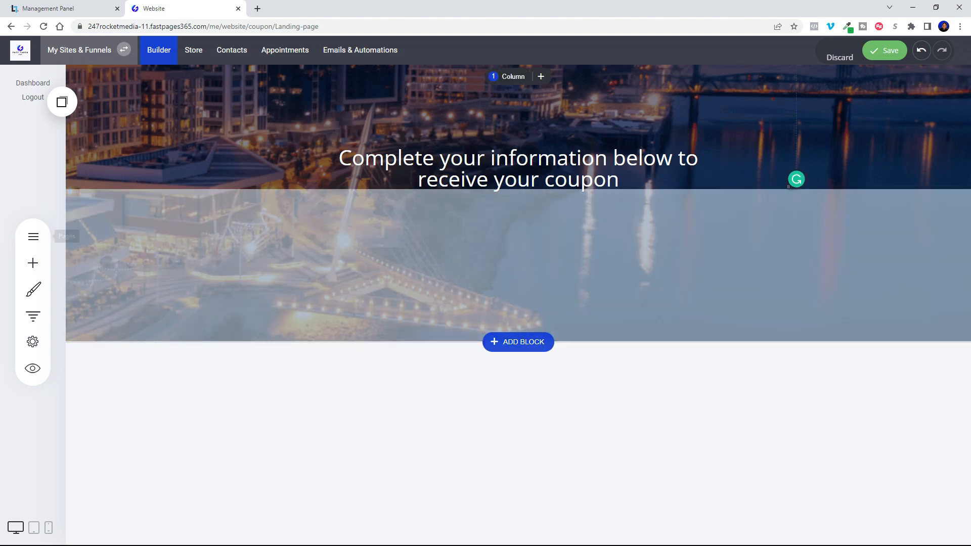
Add a separator beneath the heading, with its type set to Full Width and its color to the teal-blue global color.
{"action": "left_click", "coordinate": [35, 264]}
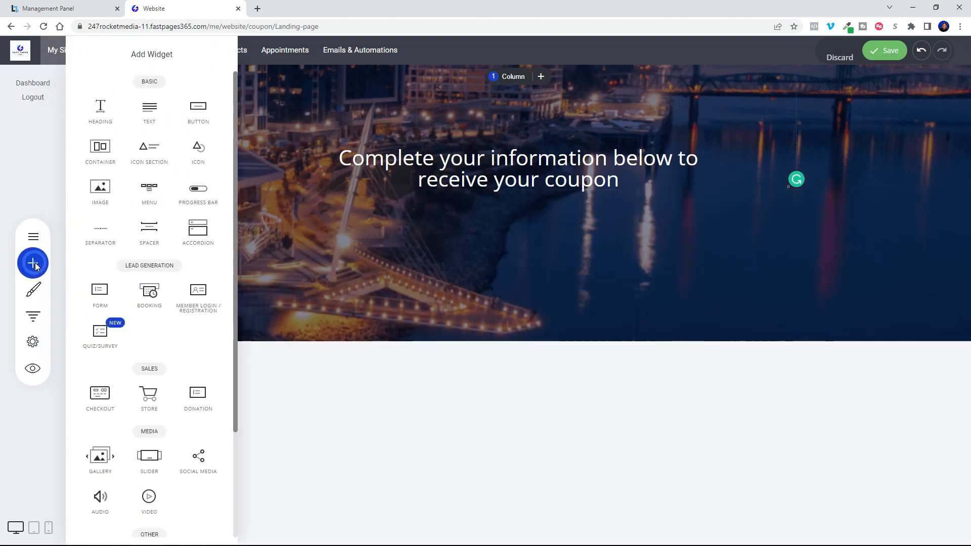
{"action": "left_click_drag", "start_coordinate": [100, 232], "coordinate": [525, 204]}
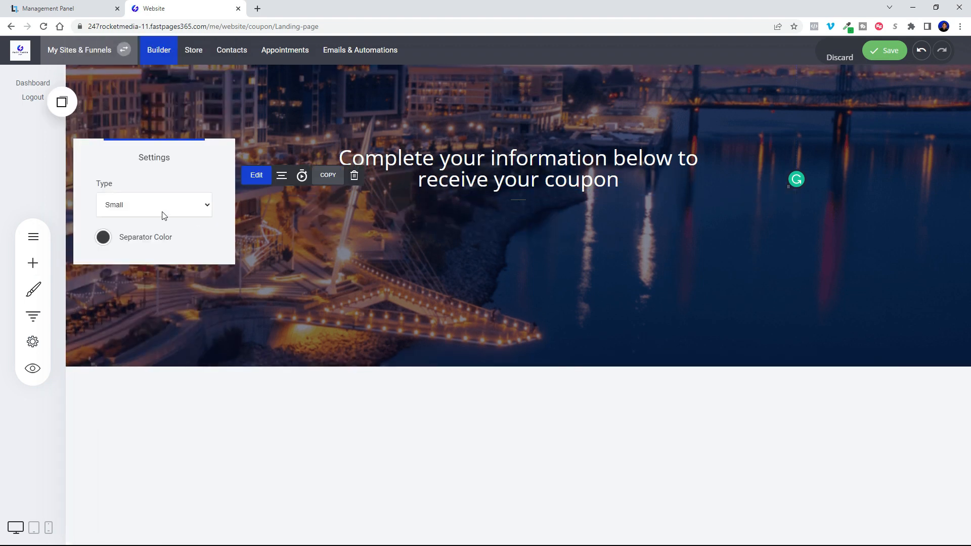
{"action": "left_click", "coordinate": [128, 206]}
{"action": "left_click", "coordinate": [119, 228]}
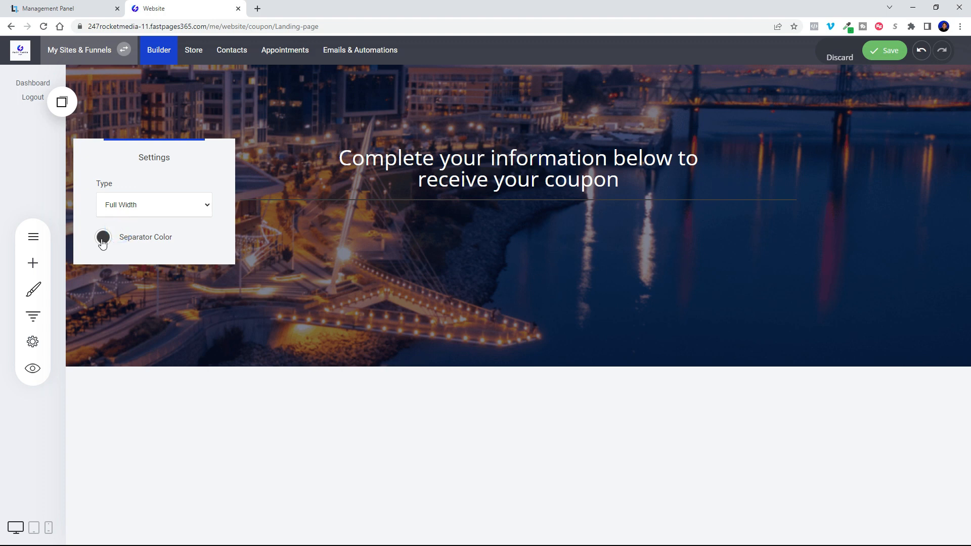
{"action": "left_click", "coordinate": [103, 241]}
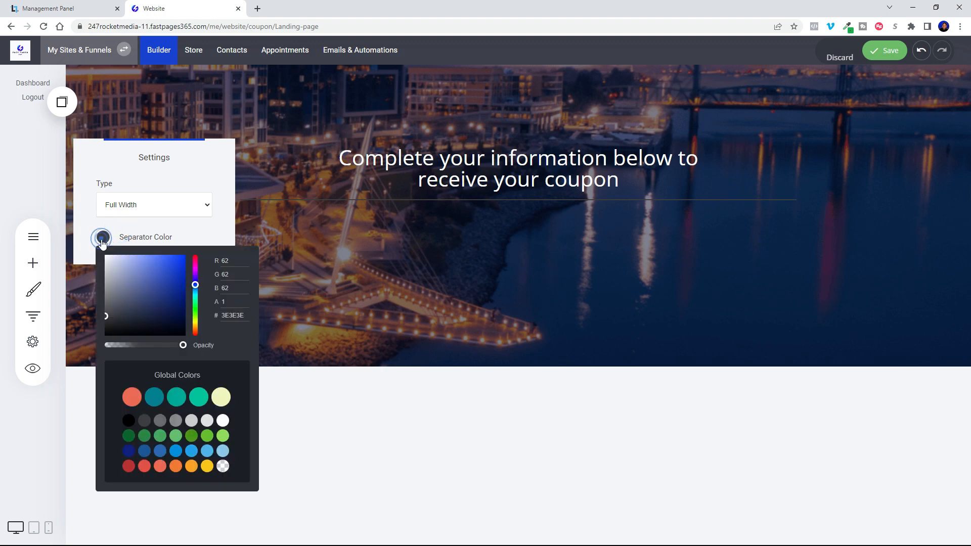
{"action": "left_click", "coordinate": [155, 401]}
{"action": "left_click", "coordinate": [436, 312]}
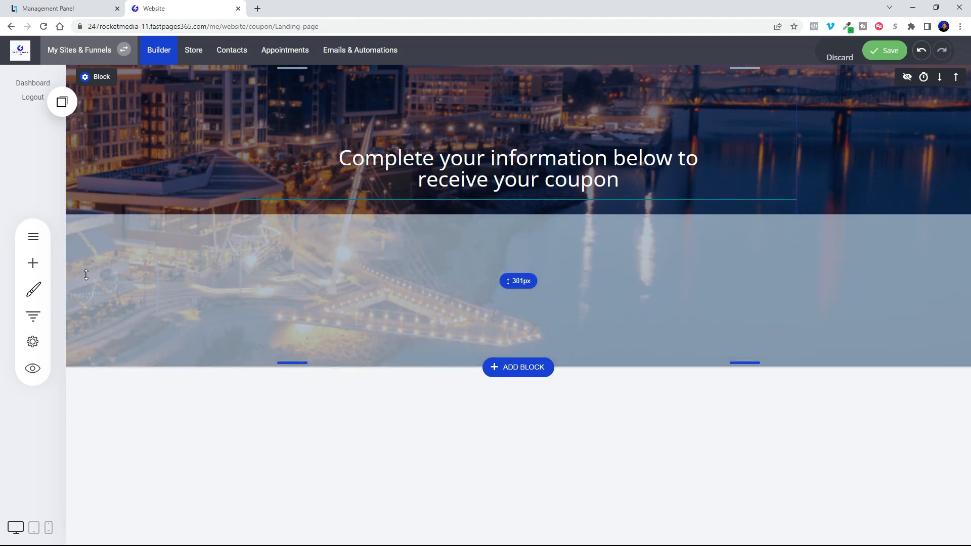
Add a Text widget beneath the separator and set its text color to white.
{"action": "left_click", "coordinate": [33, 263]}
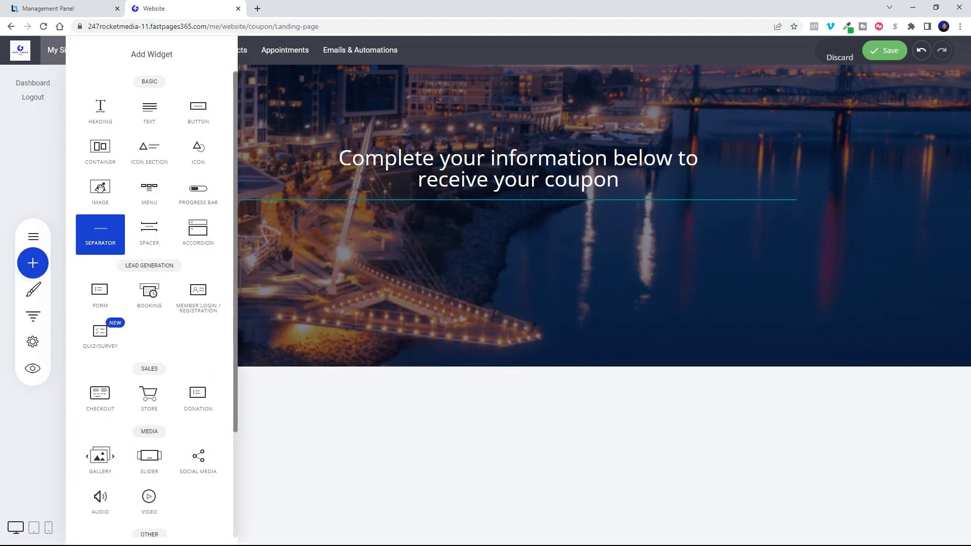
{"action": "left_click_drag", "start_coordinate": [150, 112], "coordinate": [552, 242]}
{"action": "left_click_drag", "start_coordinate": [769, 224], "coordinate": [241, 224]}
{"action": "left_click", "coordinate": [416, 203]}
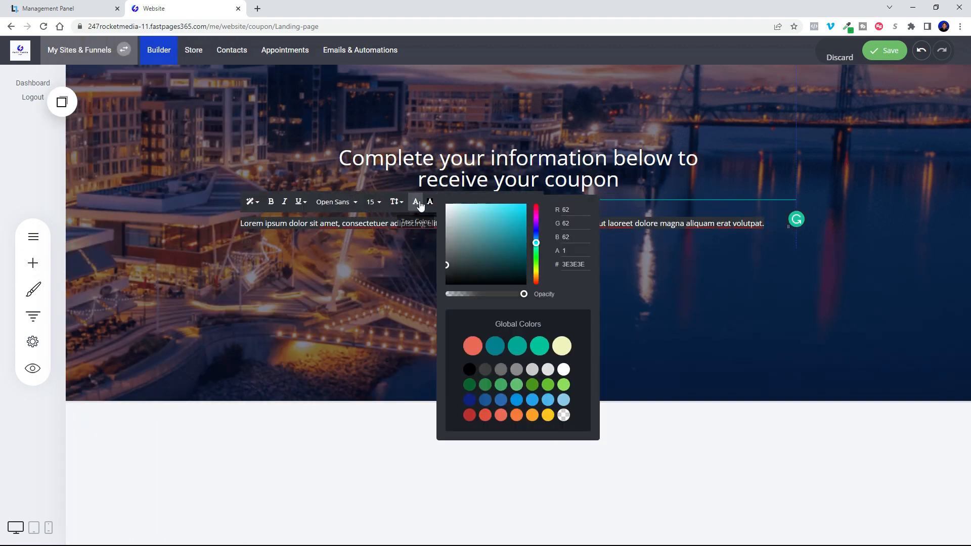
{"action": "left_click", "coordinate": [557, 368]}
{"action": "left_click", "coordinate": [636, 276]}
Replace the placeholder text with "We will contact you to confirm your coupon details" and center-align it.
{"action": "left_click", "coordinate": [263, 225]}
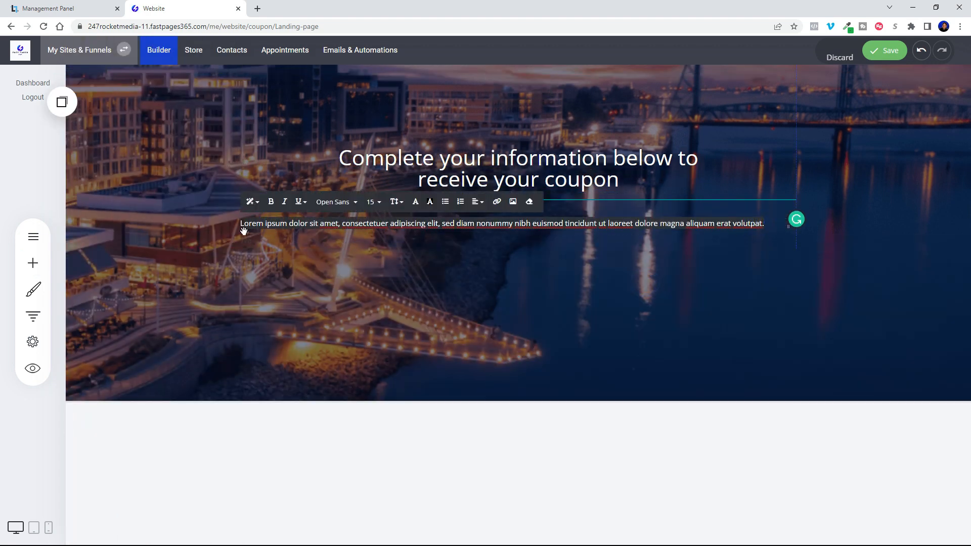
{"action": "key", "text": "BackSpace"}
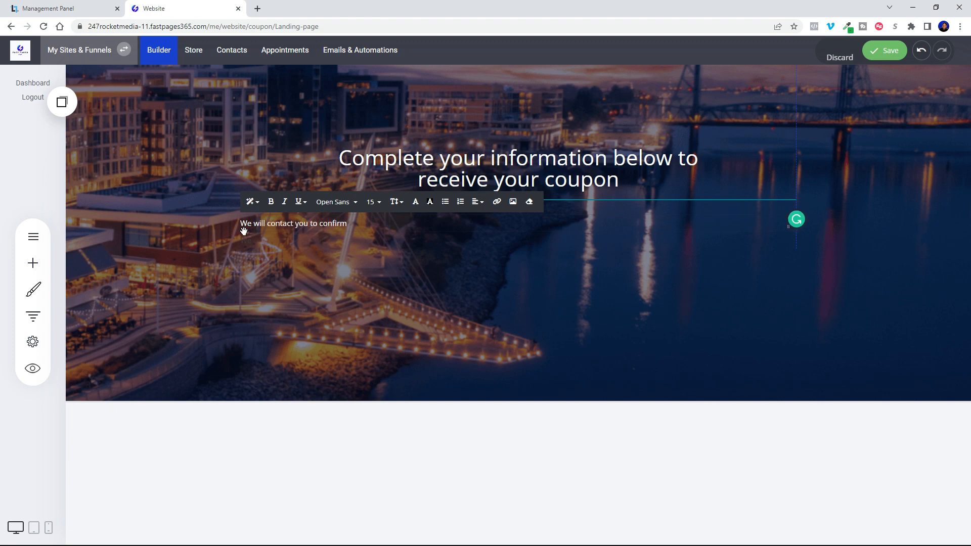
{"action": "left_click", "coordinate": [477, 201]}
{"action": "left_click", "coordinate": [493, 221]}
{"action": "left_click", "coordinate": [518, 263]}
Slightly increase the spacing above the separator and reduce the hero block's bottom spacing to about 98 px.
{"action": "left_click_drag", "start_coordinate": [622, 192], "coordinate": [621, 197]}
{"action": "left_click", "coordinate": [660, 245]}
{"action": "left_click_drag", "start_coordinate": [745, 403], "coordinate": [749, 300]}
Recolor the separator to a light purple-blue and save the page.
{"action": "left_click", "coordinate": [643, 202]}
{"action": "left_click", "coordinate": [256, 181]}
{"action": "left_click", "coordinate": [103, 242]}
{"action": "left_click", "coordinate": [196, 286]}
{"action": "left_click_drag", "start_coordinate": [183, 296], "coordinate": [147, 264]}
{"action": "left_click", "coordinate": [911, 240]}
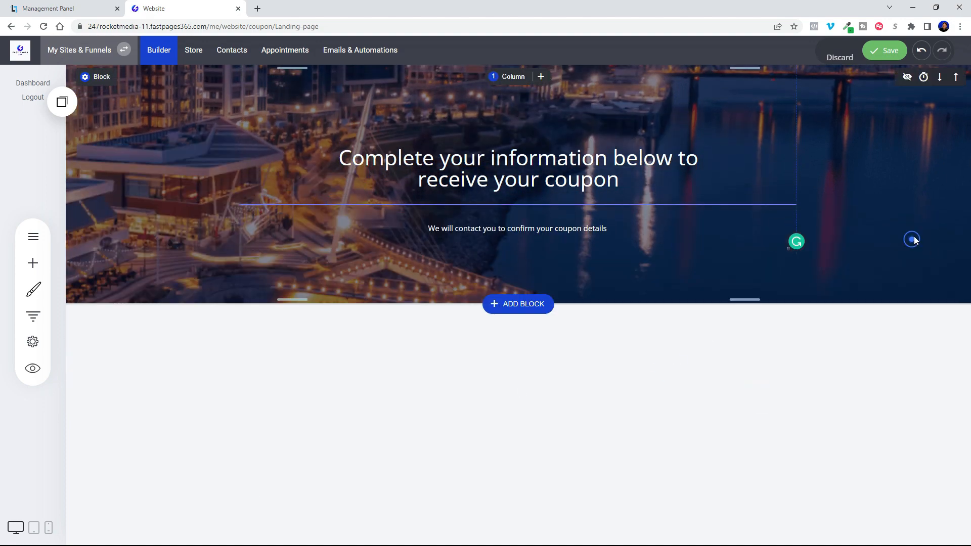
{"action": "left_click", "coordinate": [883, 49]}
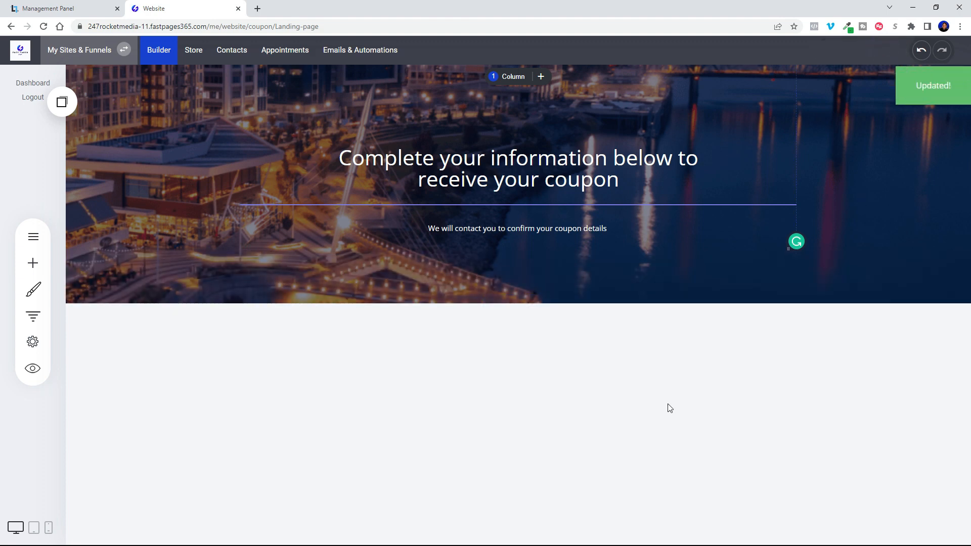
Add an empty block below the hero block and place a Quiz/Survey widget in it.
{"action": "mouse_move", "coordinate": [376, 306]}
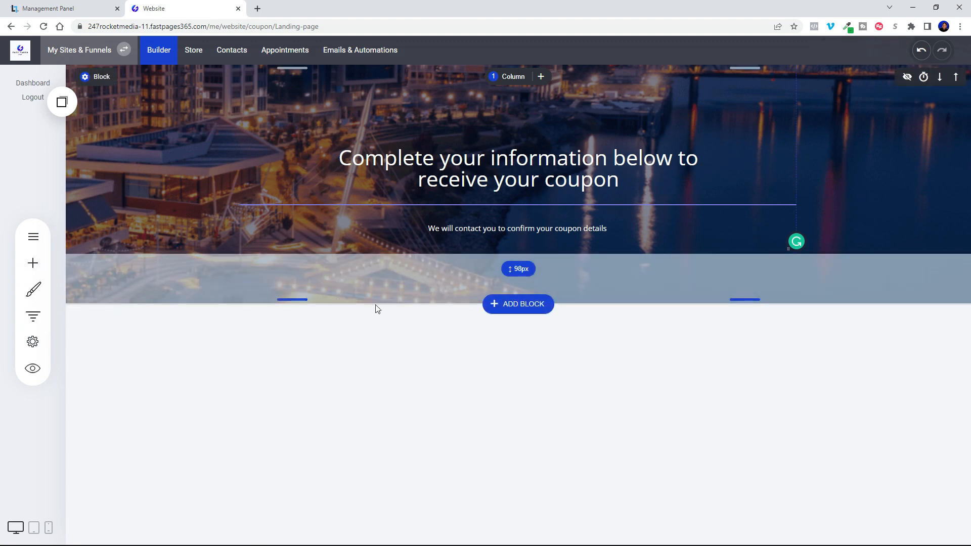
{"action": "left_click", "coordinate": [517, 303]}
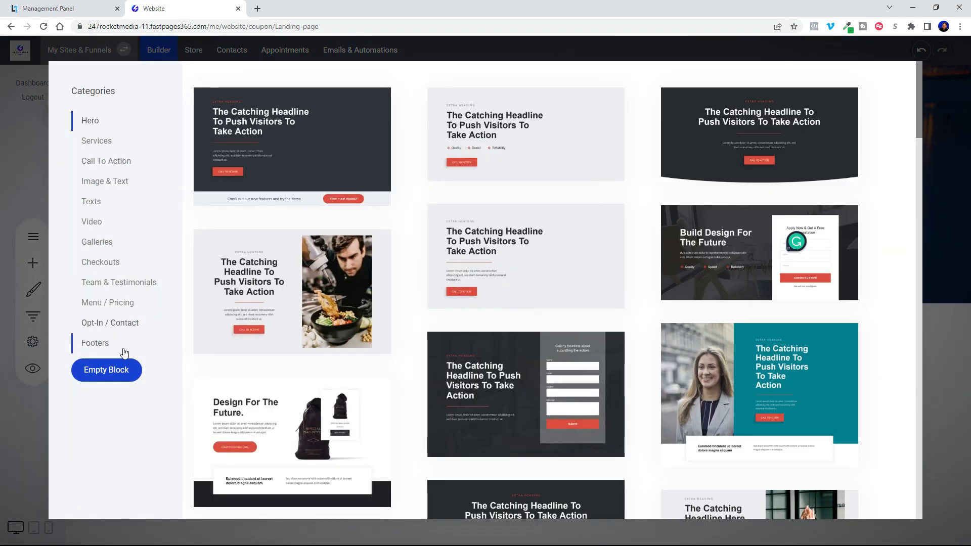
{"action": "left_click", "coordinate": [107, 371]}
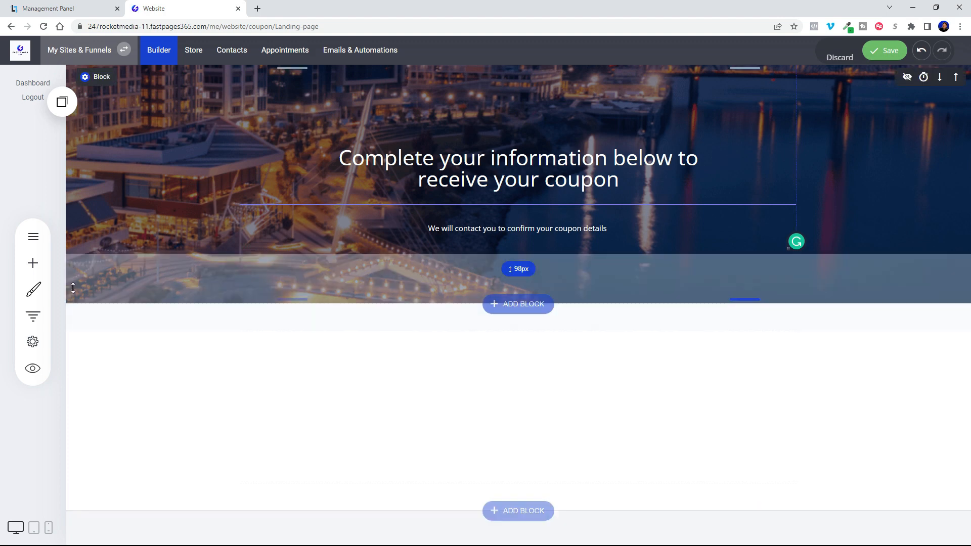
{"action": "left_click", "coordinate": [33, 263]}
{"action": "left_click_drag", "start_coordinate": [101, 334], "coordinate": [527, 335]}
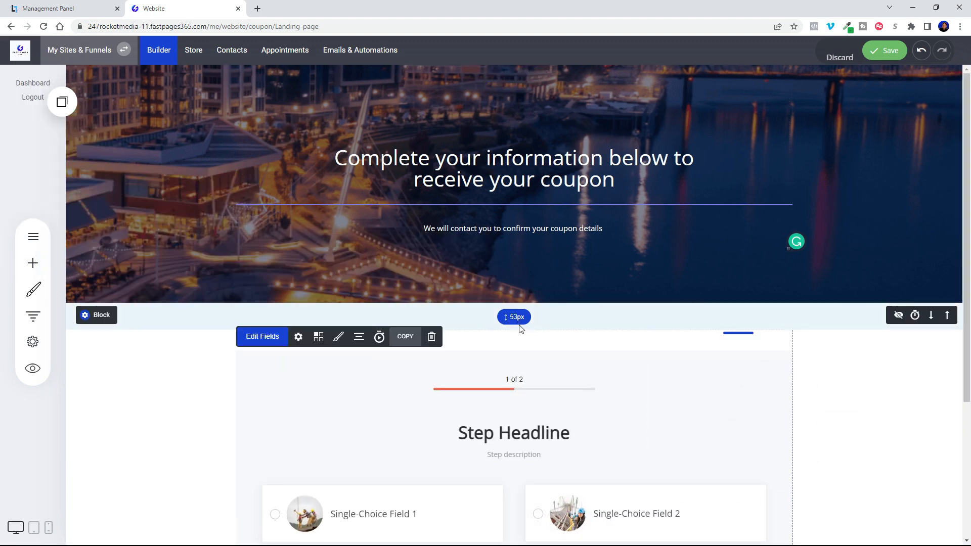
Delete both default steps from the quiz widget's form fields.
{"action": "left_click", "coordinate": [147, 401]}
{"action": "scroll", "coordinate": [157, 396], "scroll_direction": "down", "scroll_amount": 4}
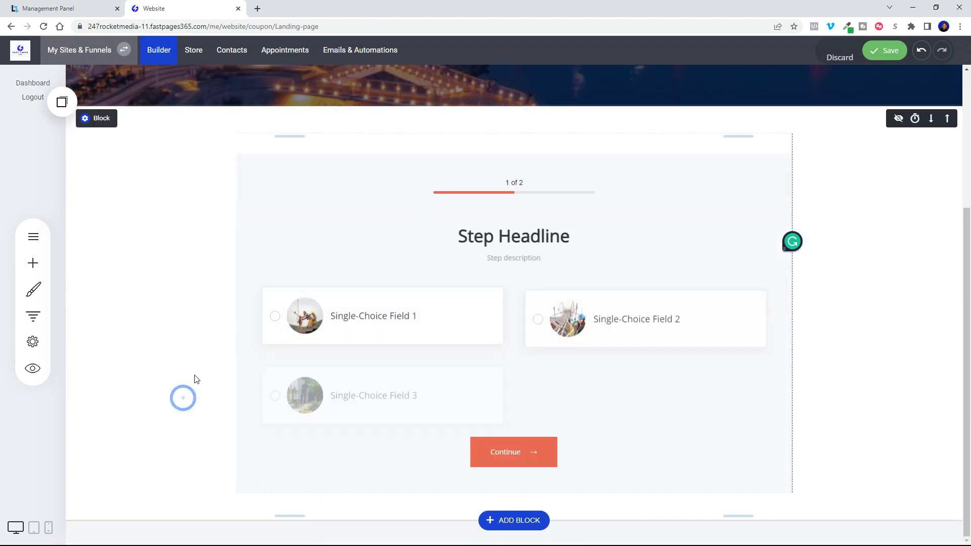
{"action": "scroll", "coordinate": [708, 208], "scroll_direction": "up", "scroll_amount": 3}
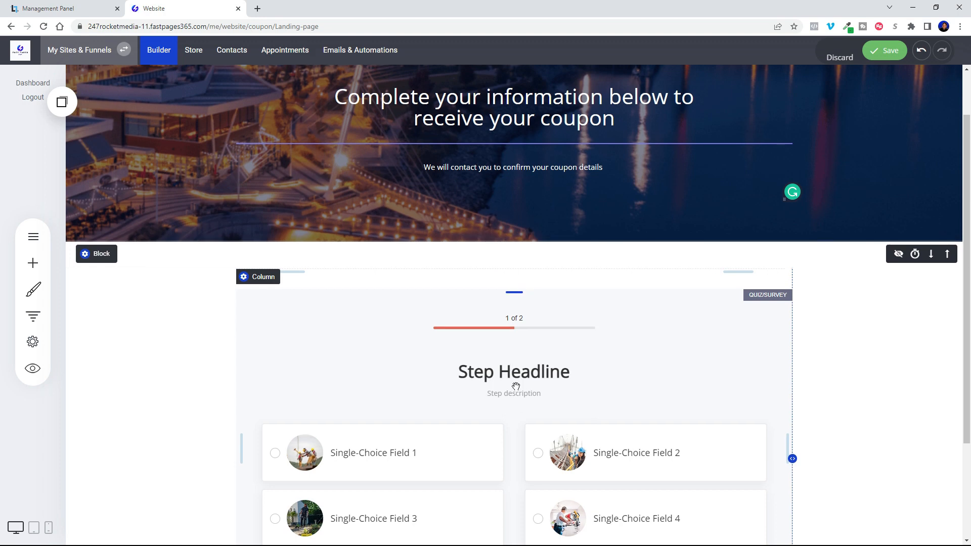
{"action": "scroll", "coordinate": [672, 341], "scroll_direction": "up", "scroll_amount": 1}
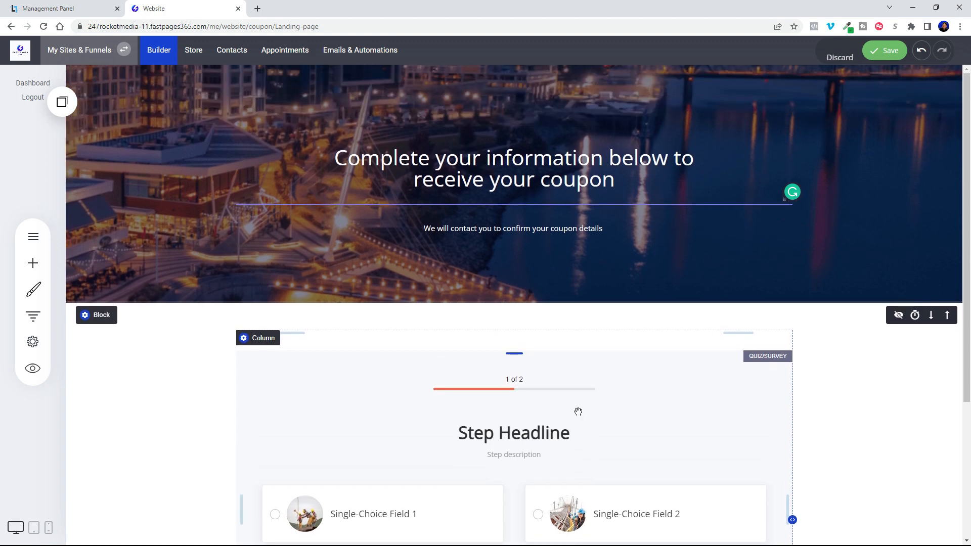
{"action": "left_click", "coordinate": [340, 377]}
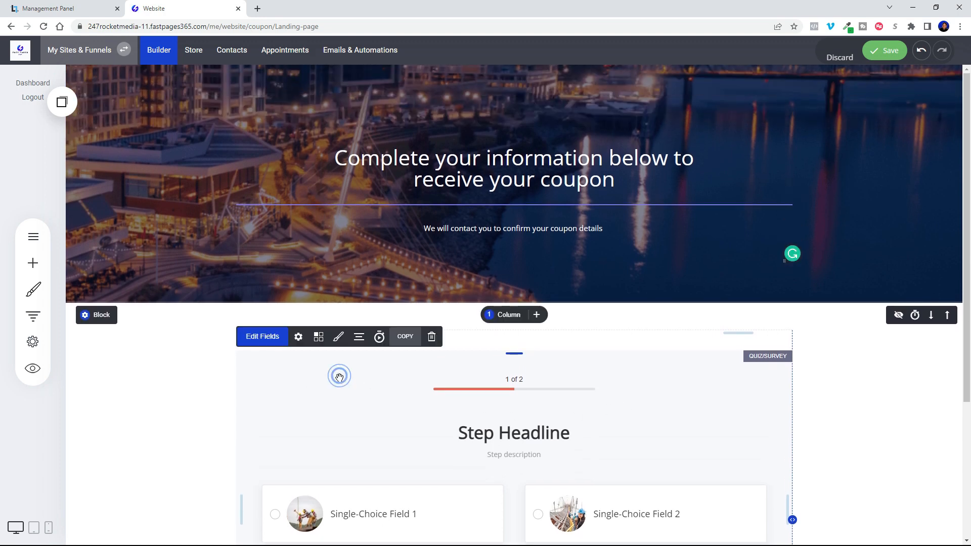
{"action": "left_click", "coordinate": [259, 338]}
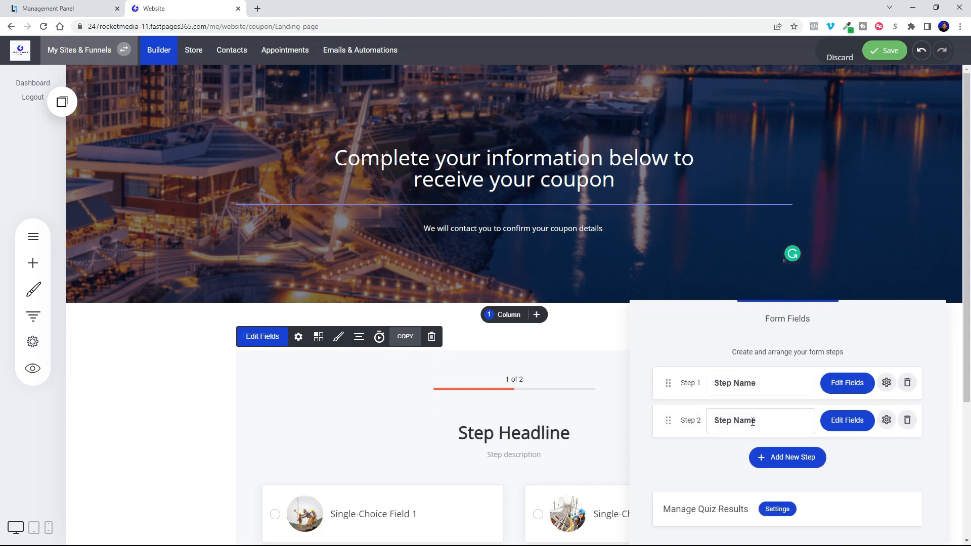
{"action": "left_click", "coordinate": [908, 421]}
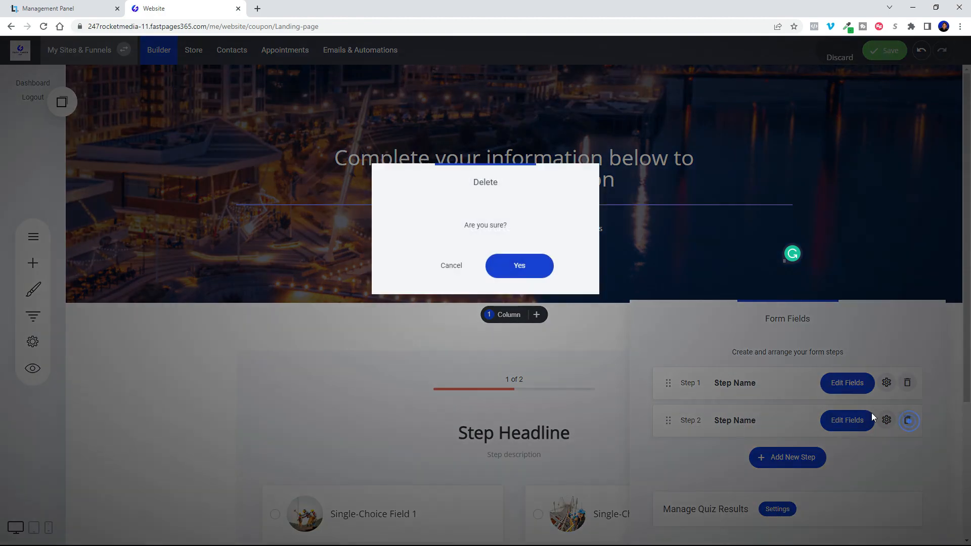
{"action": "left_click", "coordinate": [517, 282]}
{"action": "left_click", "coordinate": [907, 382]}
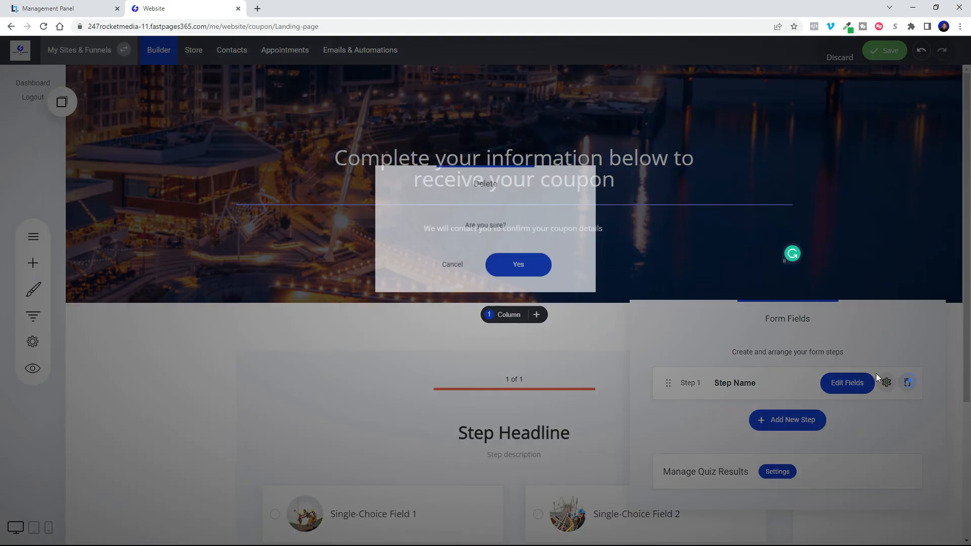
{"action": "left_click", "coordinate": [534, 265]}
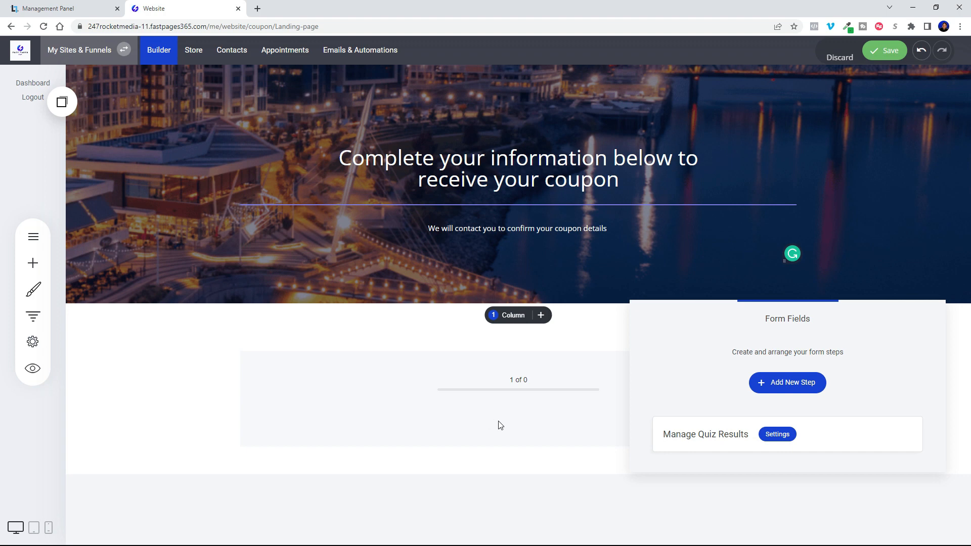
Add two quiz steps named "Homeowner" and "Timeline".
{"action": "left_click", "coordinate": [786, 388]}
{"action": "left_click", "coordinate": [470, 156]}
{"action": "type", "text": "Homeown"}
{"action": "type", "text": "er"}
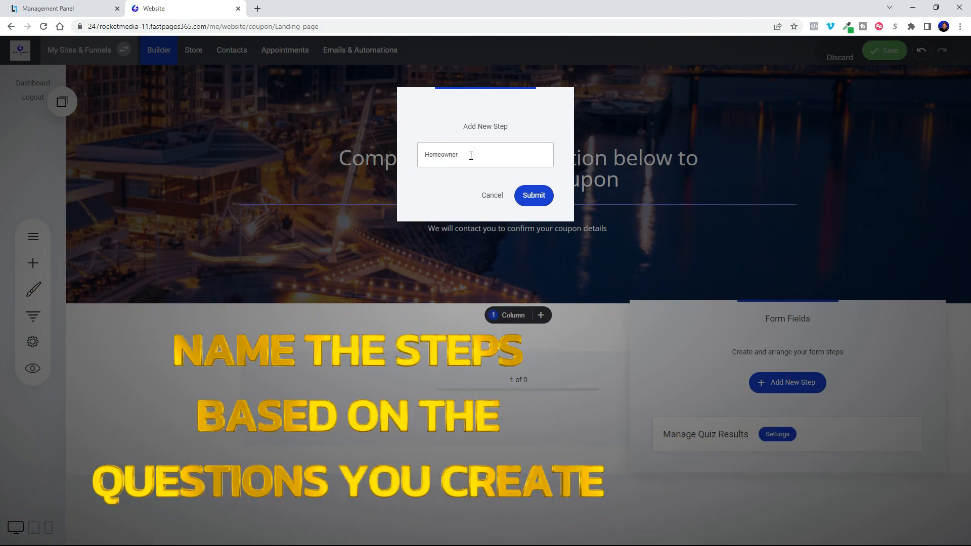
{"action": "left_click", "coordinate": [532, 195]}
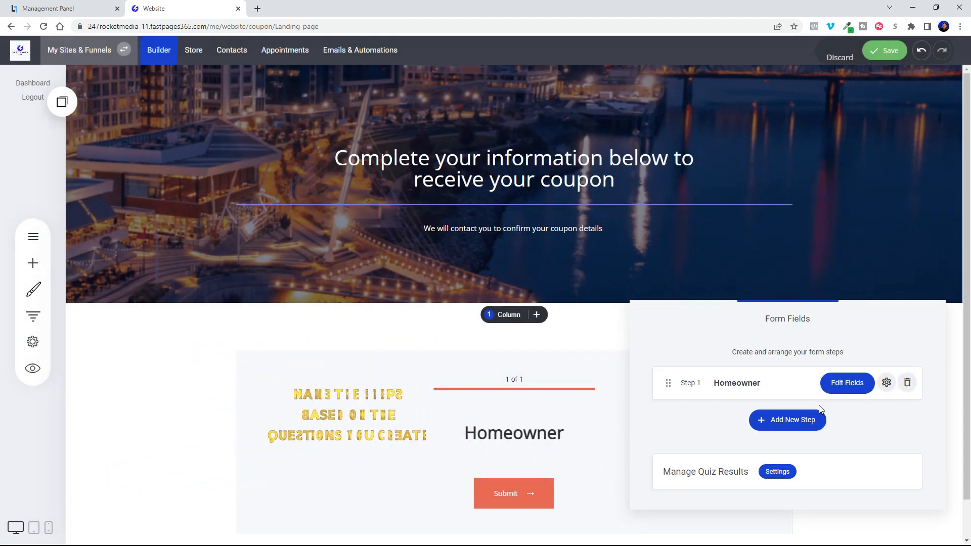
{"action": "left_click", "coordinate": [805, 420]}
{"action": "left_click", "coordinate": [478, 154]}
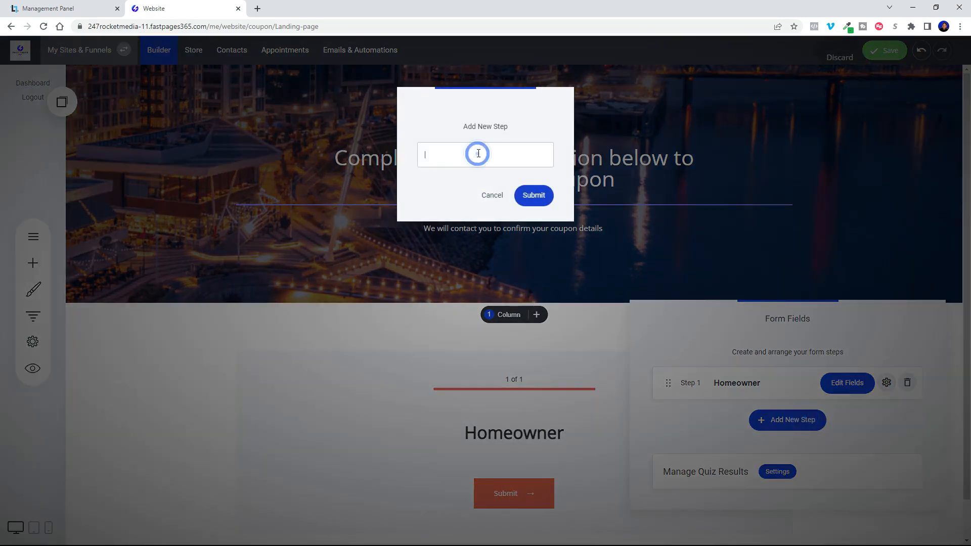
{"action": "type", "text": "Timeline"}
{"action": "left_click", "coordinate": [534, 196]}
Add three more quiz steps named "Roof Age", "Financing" and "Name".
{"action": "left_click", "coordinate": [787, 458]}
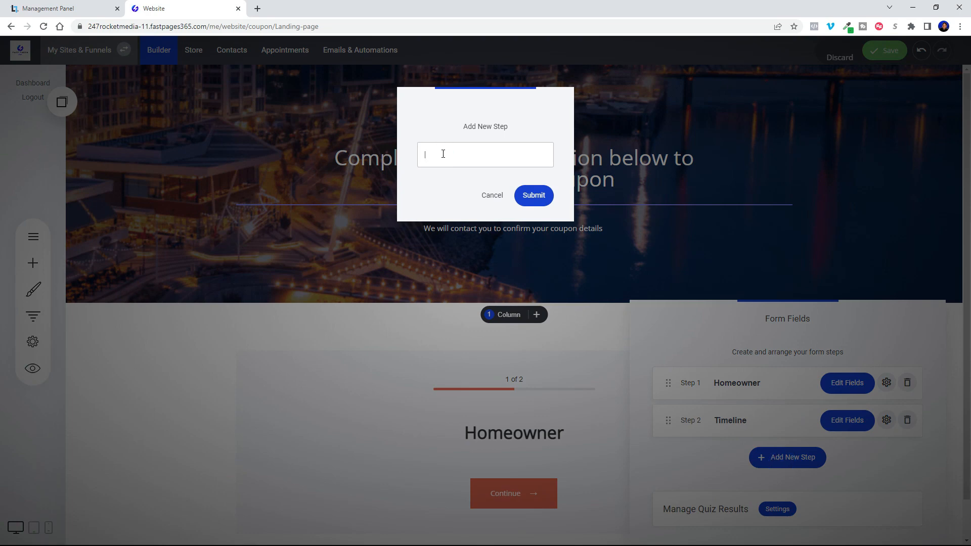
{"action": "type", "text": "Roof Age"}
{"action": "left_click", "coordinate": [534, 195]}
{"action": "left_click", "coordinate": [781, 495]}
{"action": "type", "text": "Financing"}
{"action": "left_click", "coordinate": [534, 195]}
{"action": "left_click", "coordinate": [782, 531]}
{"action": "left_click", "coordinate": [469, 157]}
{"action": "type", "text": "Name"}
{"action": "left_click", "coordinate": [533, 195]}
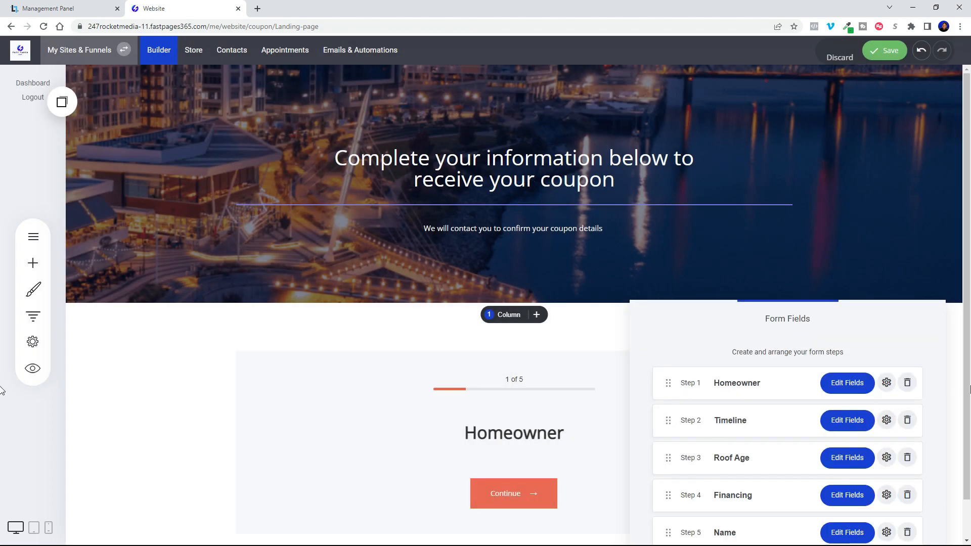
Add two final quiz steps named "address" and "phone".
{"action": "left_click_drag", "start_coordinate": [967, 390], "coordinate": [968, 430]}
{"action": "left_click", "coordinate": [272, 298]}
{"action": "left_click", "coordinate": [777, 441]}
{"action": "left_click", "coordinate": [462, 155]}
{"action": "type", "text": "addrfess"}
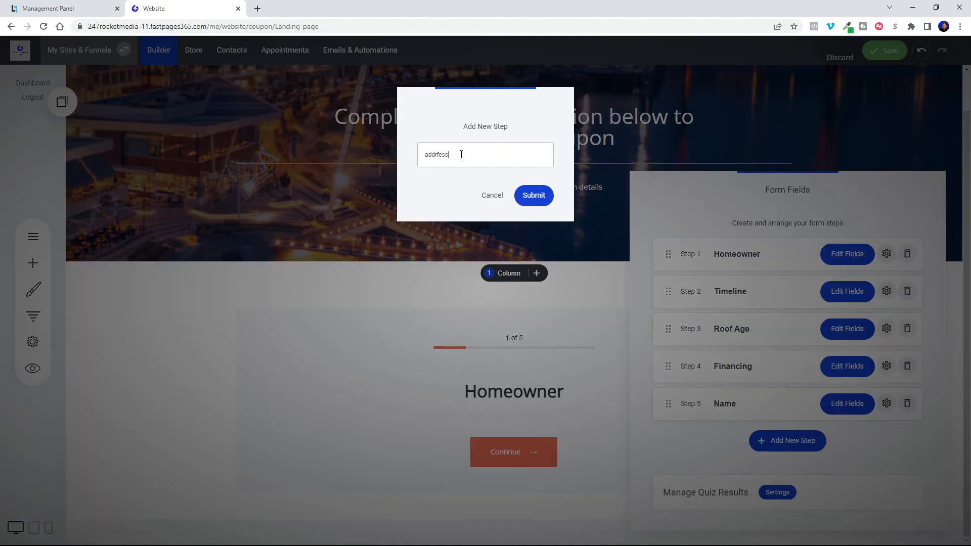
{"action": "left_click", "coordinate": [533, 195]}
{"action": "left_click", "coordinate": [787, 477]}
{"action": "left_click", "coordinate": [463, 158]}
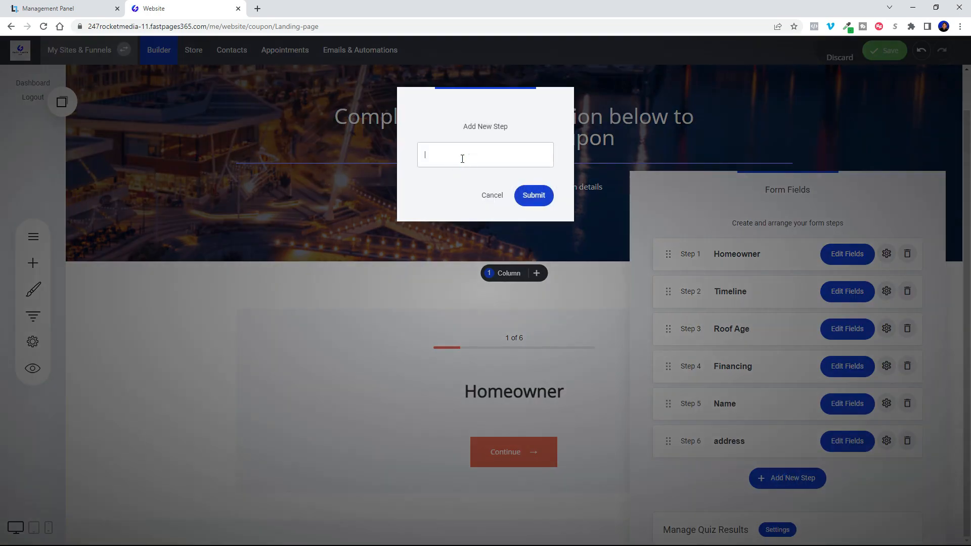
{"action": "left_click", "coordinate": [537, 194]}
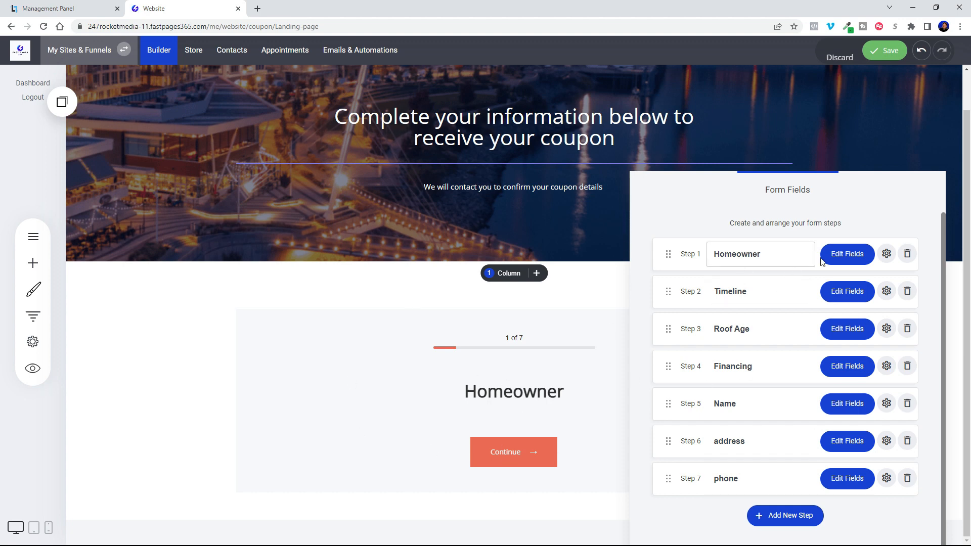
Add a Single-Choice Field to the Homeowner step and delete its third option.
{"action": "left_click", "coordinate": [849, 262]}
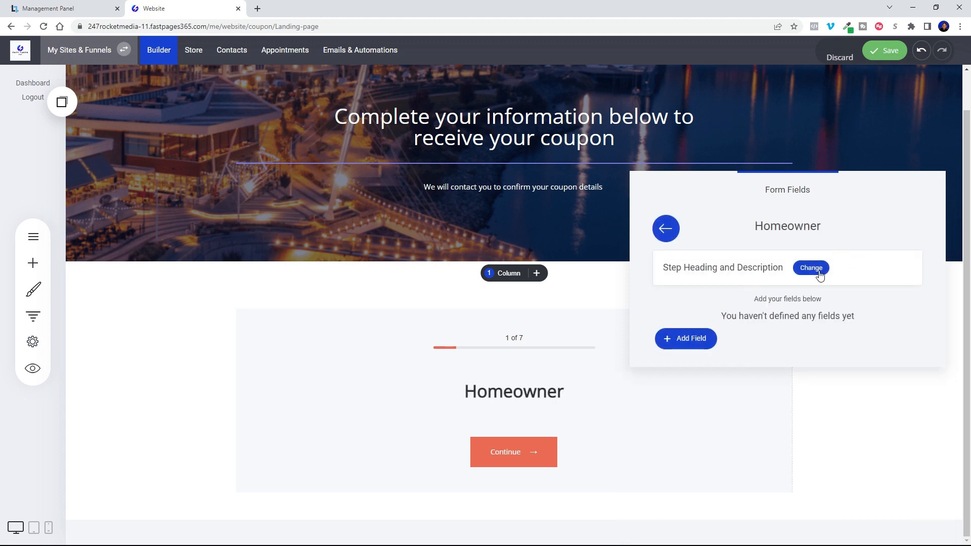
{"action": "left_click", "coordinate": [703, 344]}
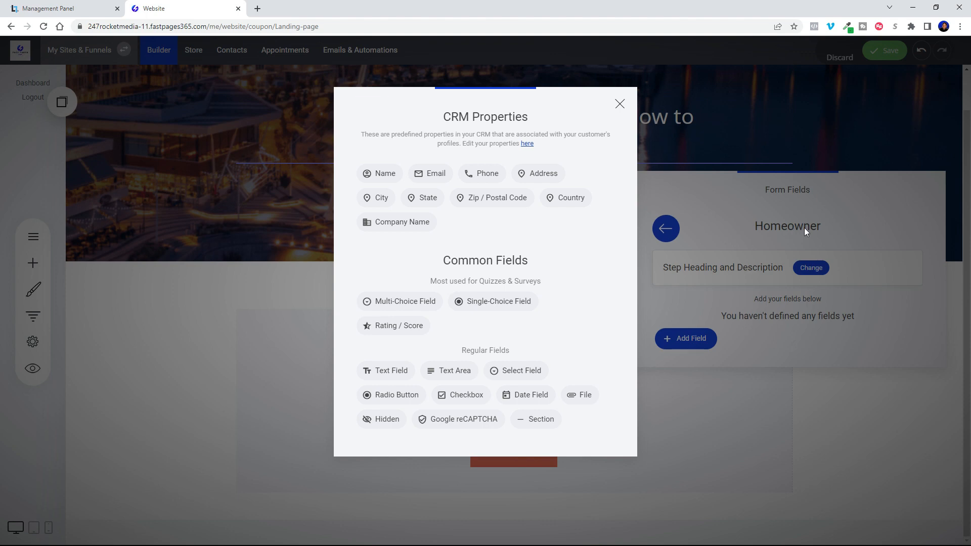
{"action": "left_click", "coordinate": [483, 307]}
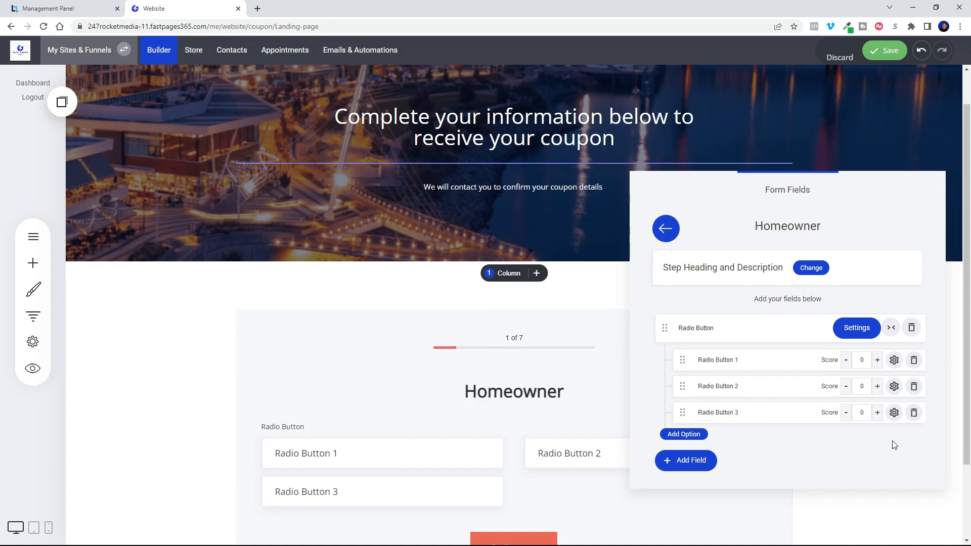
{"action": "left_click", "coordinate": [916, 413]}
{"action": "left_click", "coordinate": [504, 263]}
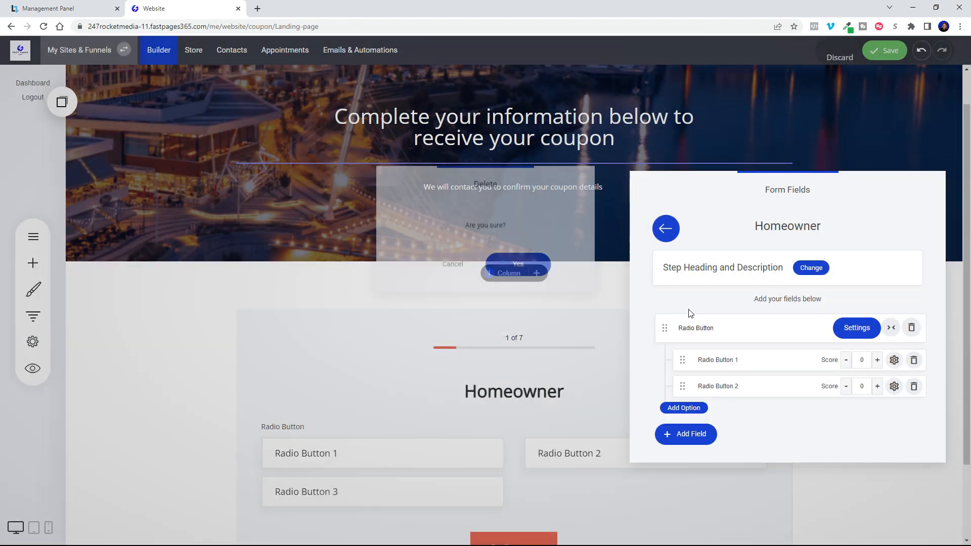
Rename the single-choice field's two options to "Yes" and "No".
{"action": "left_click_drag", "start_coordinate": [749, 363], "coordinate": [681, 357]}
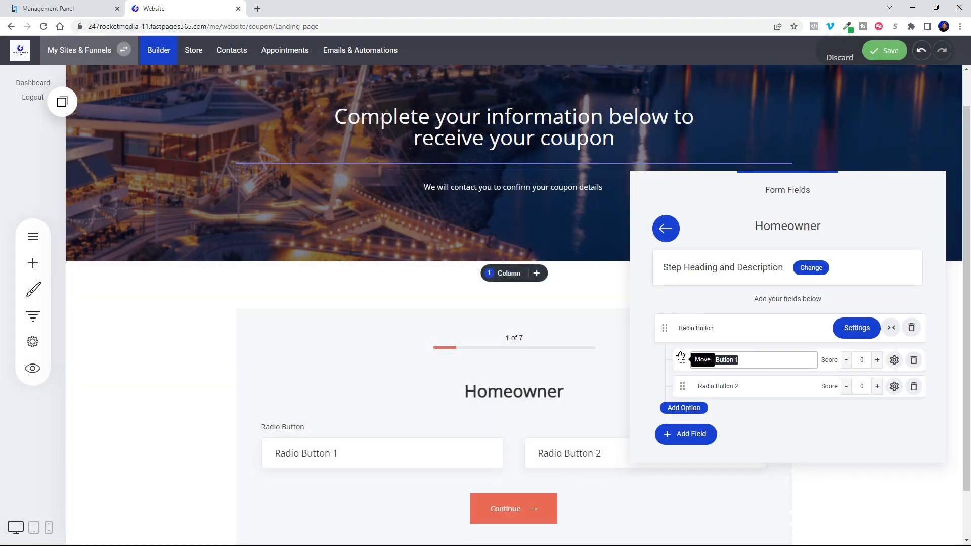
{"action": "type", "text": "Yes"}
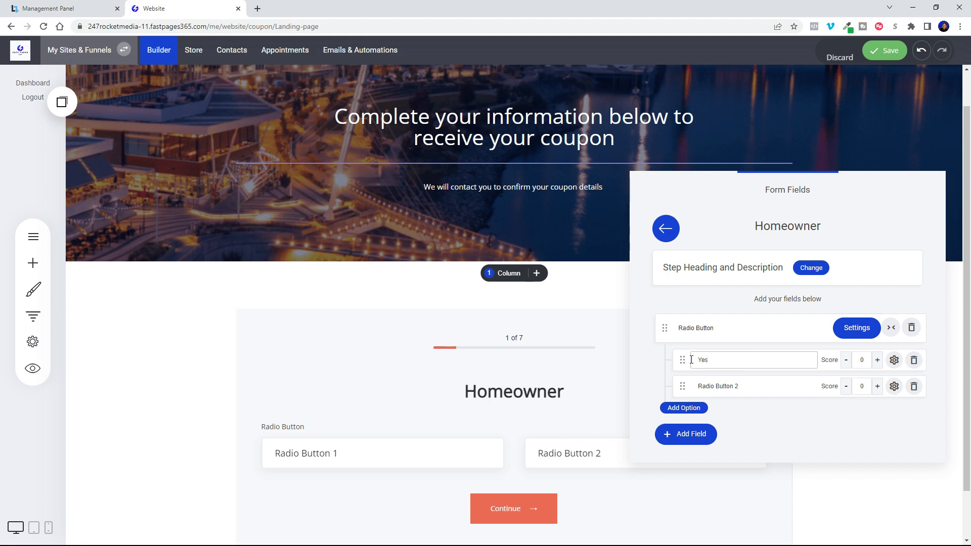
{"action": "triple_click", "coordinate": [747, 386]}
{"action": "type", "text": "No"}
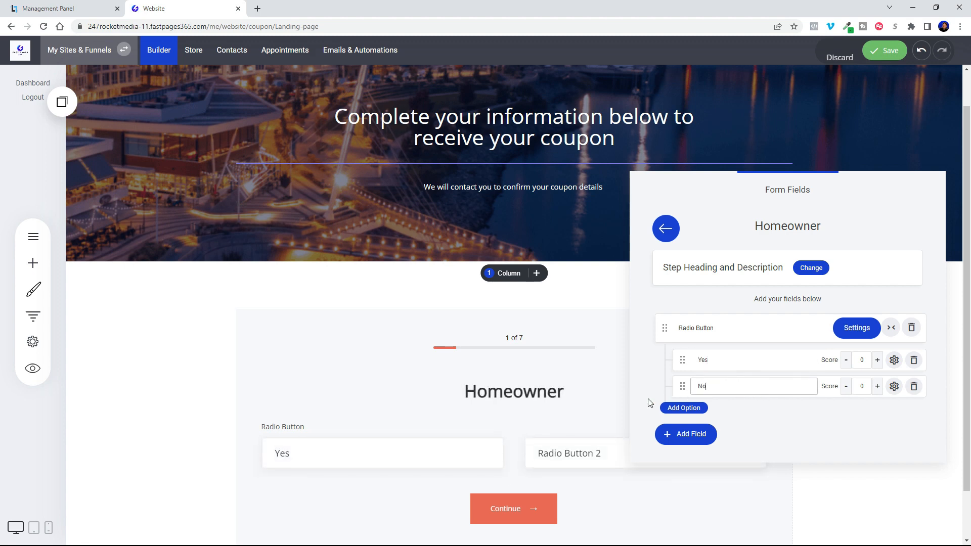
{"action": "left_click", "coordinate": [789, 458]}
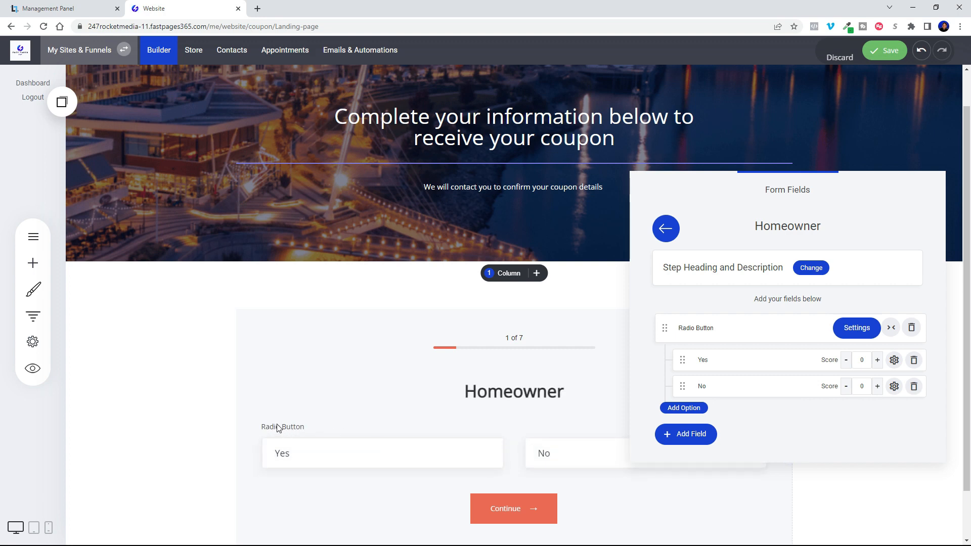
Relabel the Homeowner step's single-choice field as "Select One".
{"action": "triple_click", "coordinate": [718, 327]}
{"action": "key", "text": "BackSpace"}
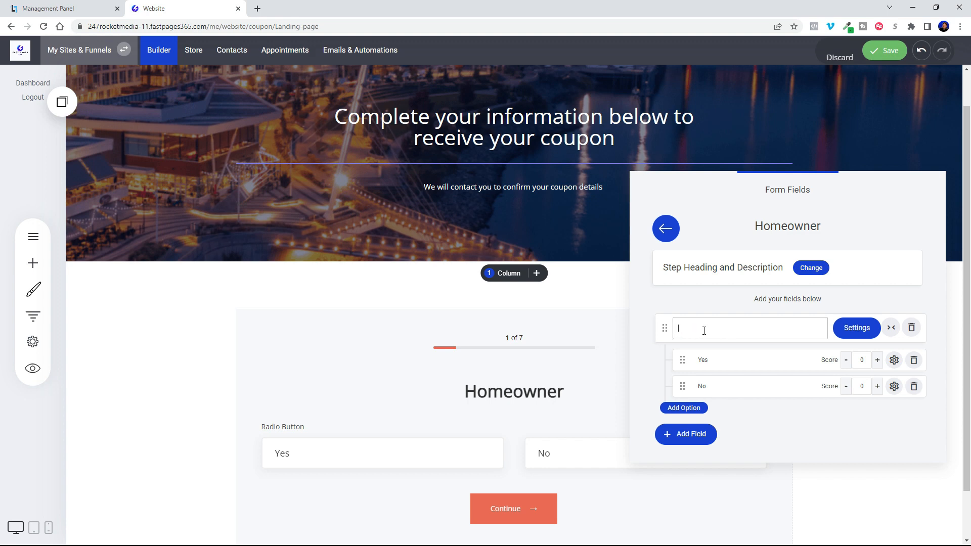
{"action": "type", "text": "Se"}
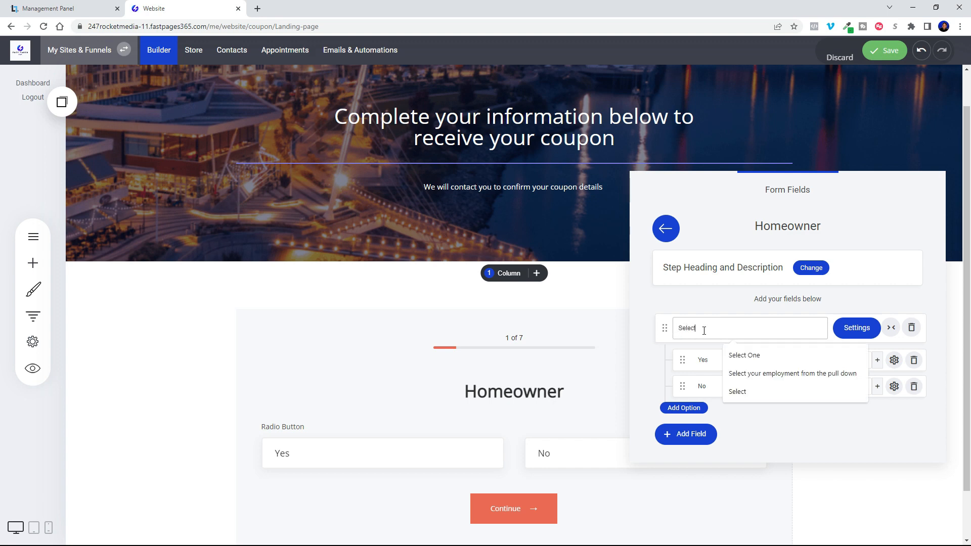
{"action": "type", "text": "lect"}
{"action": "left_click", "coordinate": [776, 354]}
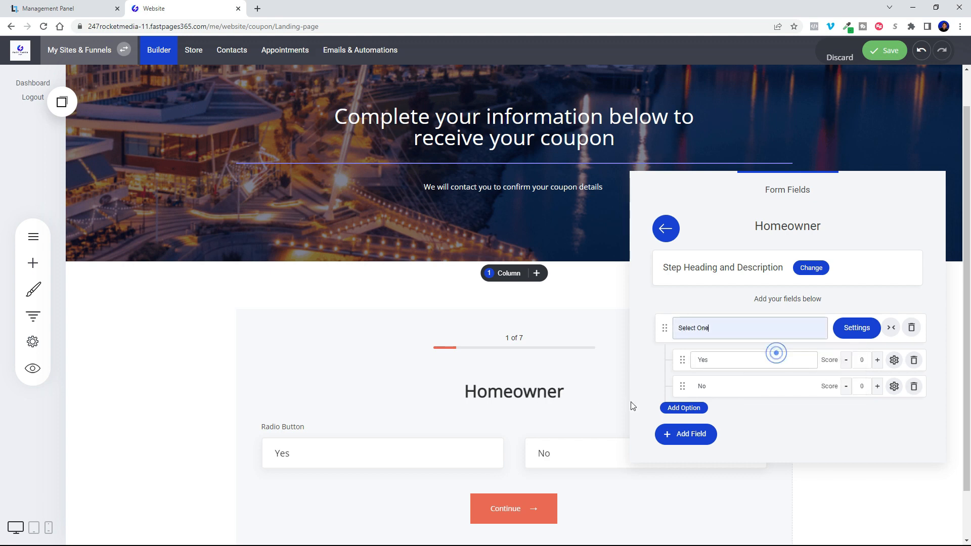
{"action": "left_click", "coordinate": [420, 384]}
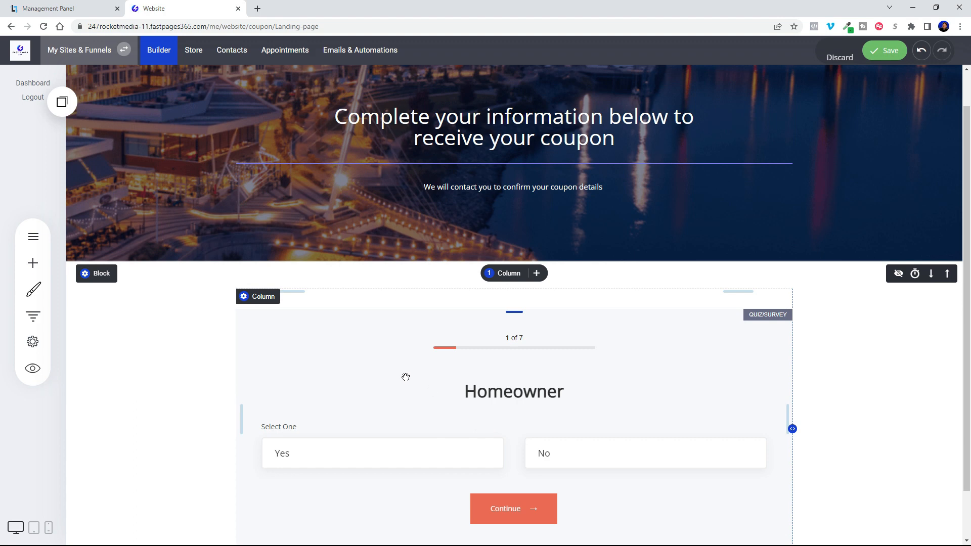
Change the Homeowner step's heading to "Are You The Homeowner?".
{"action": "left_click", "coordinate": [470, 443]}
{"action": "left_click", "coordinate": [847, 192]}
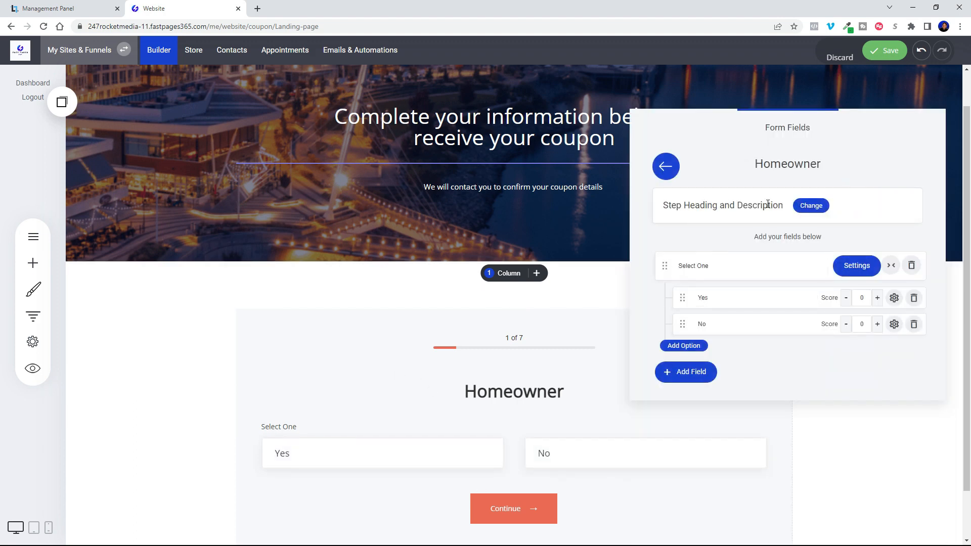
{"action": "left_click", "coordinate": [811, 205]}
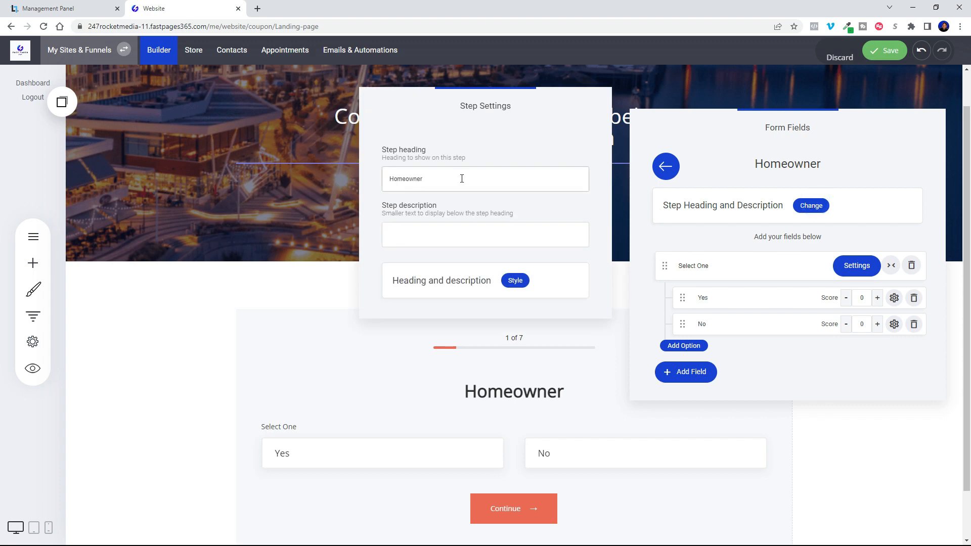
{"action": "left_click", "coordinate": [390, 179]}
{"action": "type", "text": "Are You The"}
{"action": "left_click", "coordinate": [656, 230]}
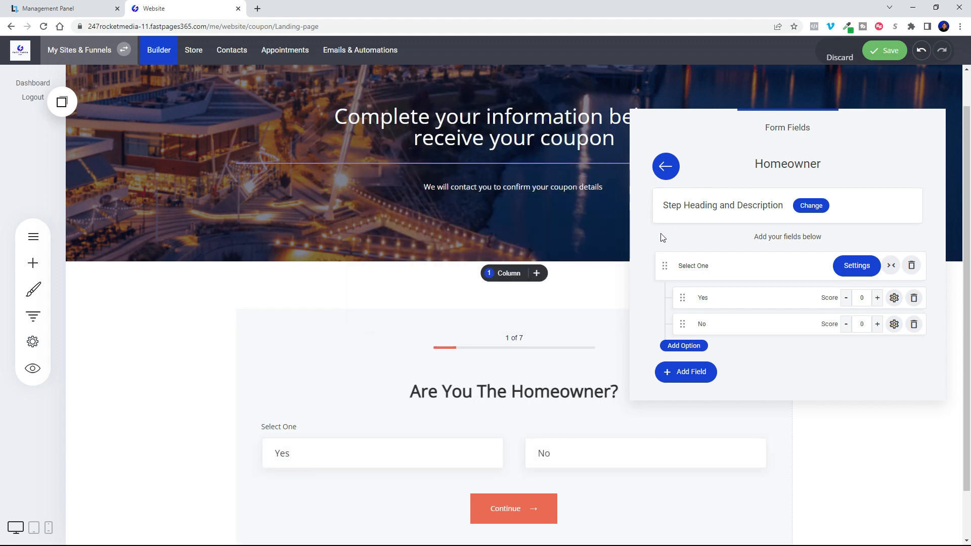
{"action": "left_click", "coordinate": [802, 208]}
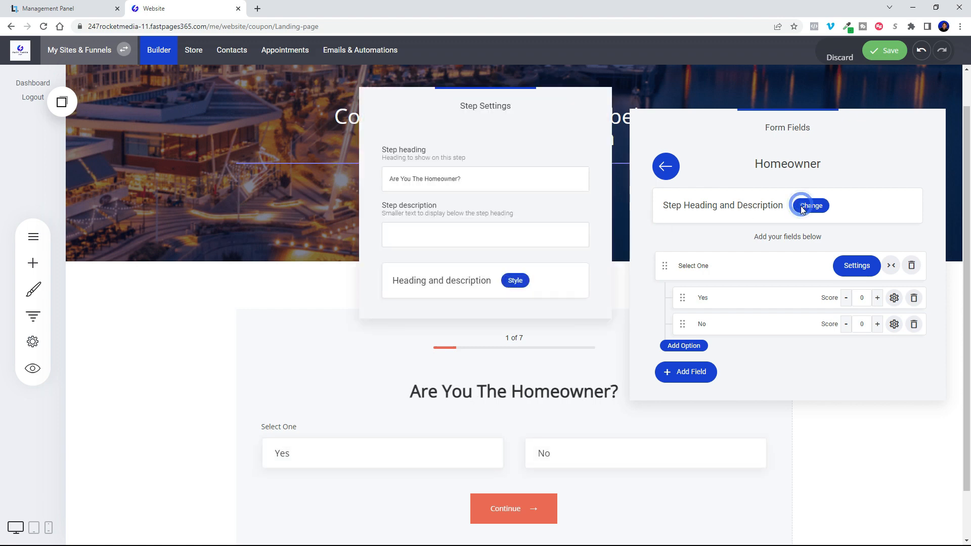
{"action": "left_click", "coordinate": [714, 246]}
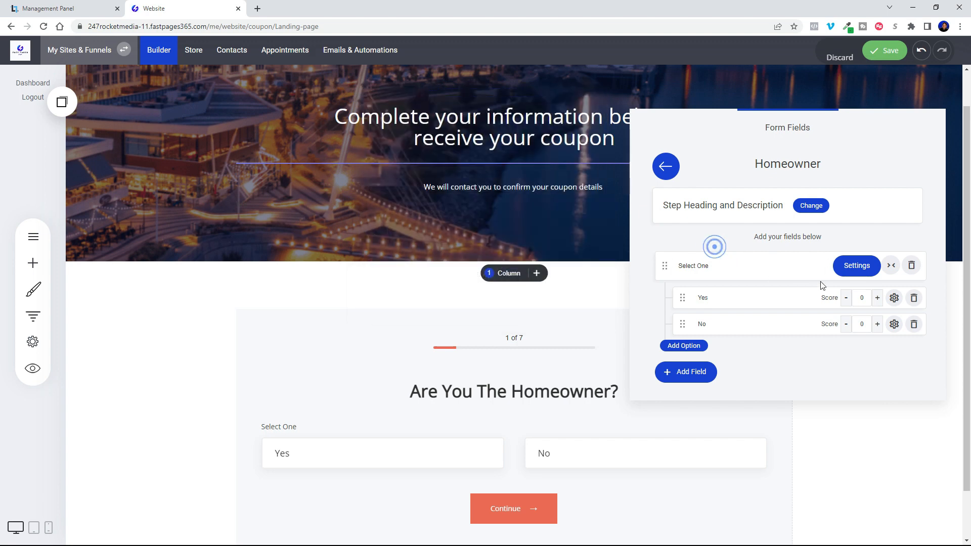
Show the radio icon in the Homeowner field's option boxes and map the field to a new CRM property labelled "Homeowner".
{"action": "left_click", "coordinate": [855, 267]}
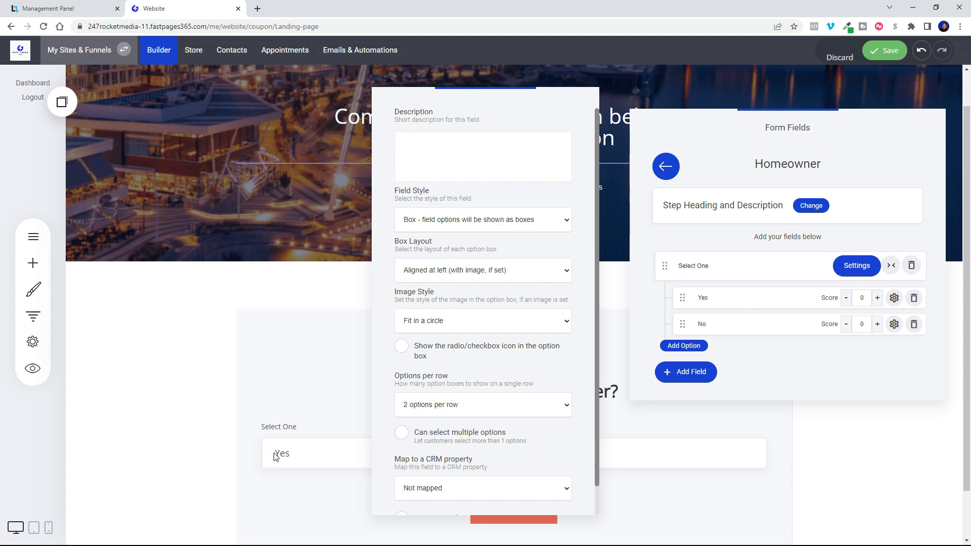
{"action": "left_click", "coordinate": [450, 357]}
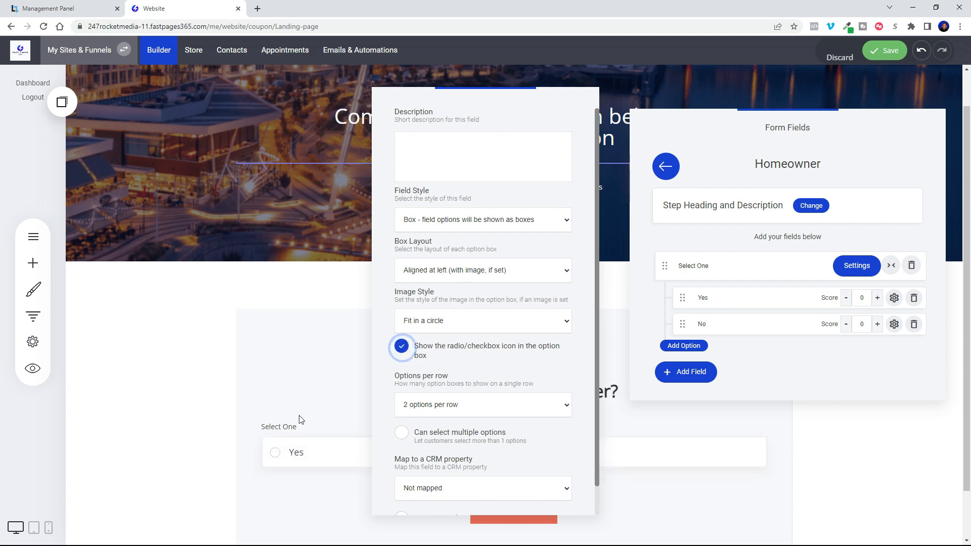
{"action": "scroll", "coordinate": [454, 465], "scroll_direction": "down", "scroll_amount": 1}
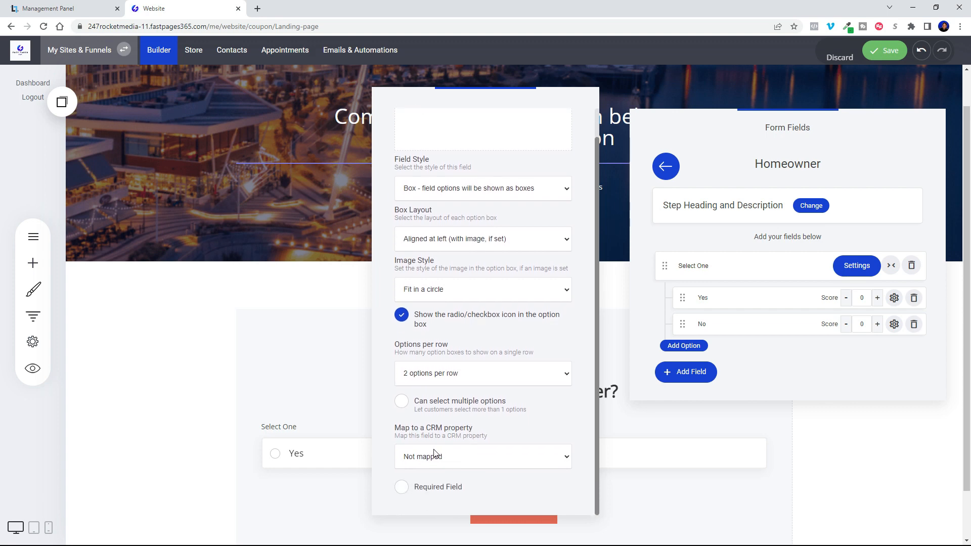
{"action": "left_click", "coordinate": [421, 460]}
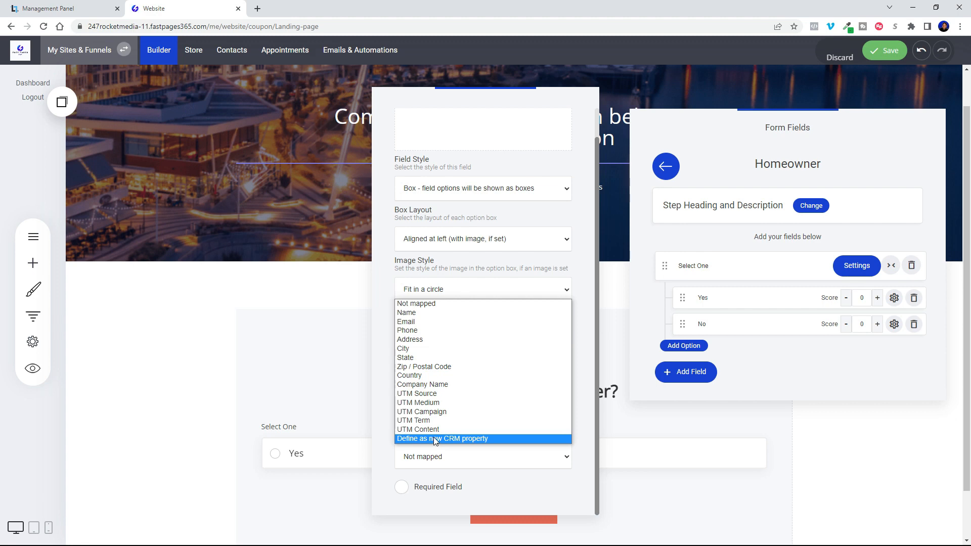
{"action": "left_click", "coordinate": [435, 439]}
{"action": "left_click", "coordinate": [413, 169]}
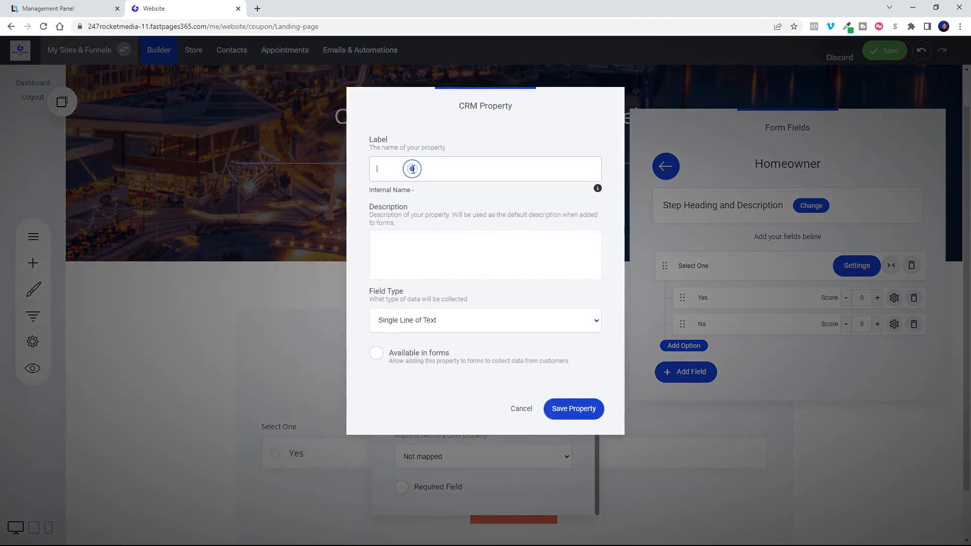
{"action": "type", "text": "Homeowner"}
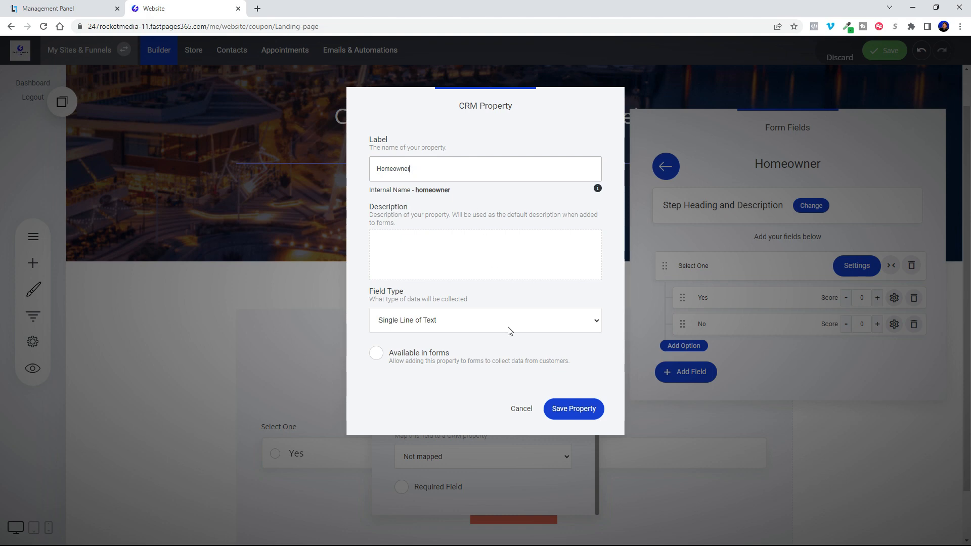
{"action": "left_click", "coordinate": [570, 407]}
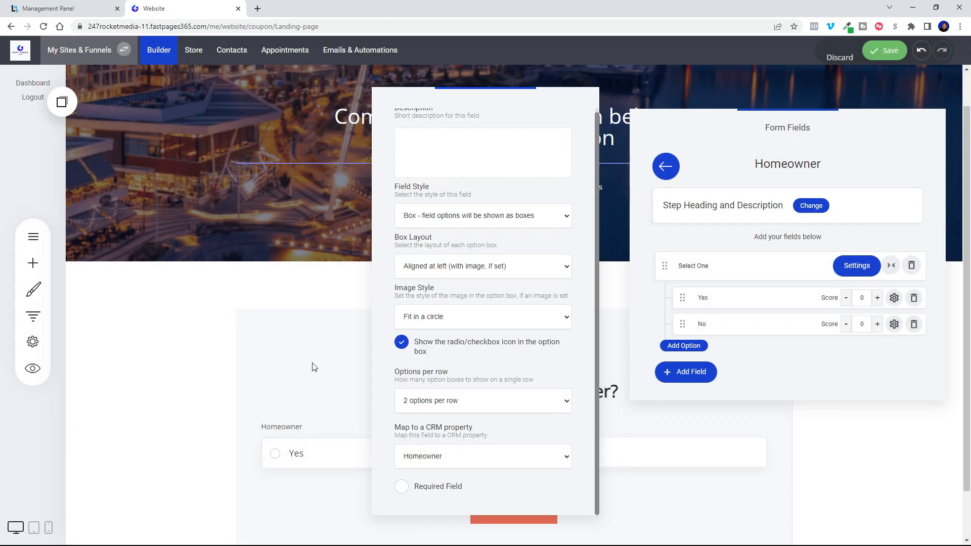
{"action": "left_click", "coordinate": [312, 362]}
Clear the Homeowner step's field label and re-enter it as "Select One" to replace the CRM property label.
{"action": "left_click", "coordinate": [721, 264]}
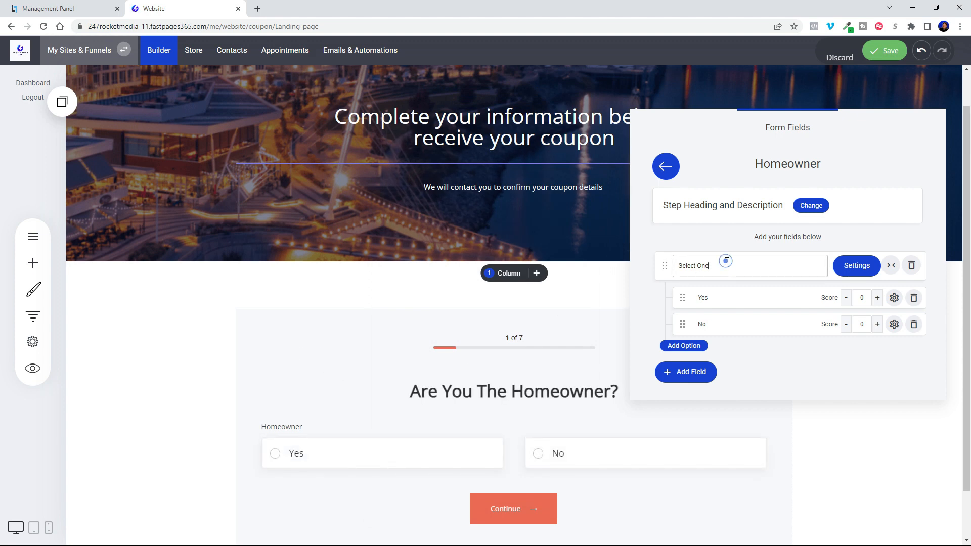
{"action": "key", "text": "ctrl+a"}
{"action": "key", "text": "BackSpace"}
{"action": "left_click", "coordinate": [634, 273]}
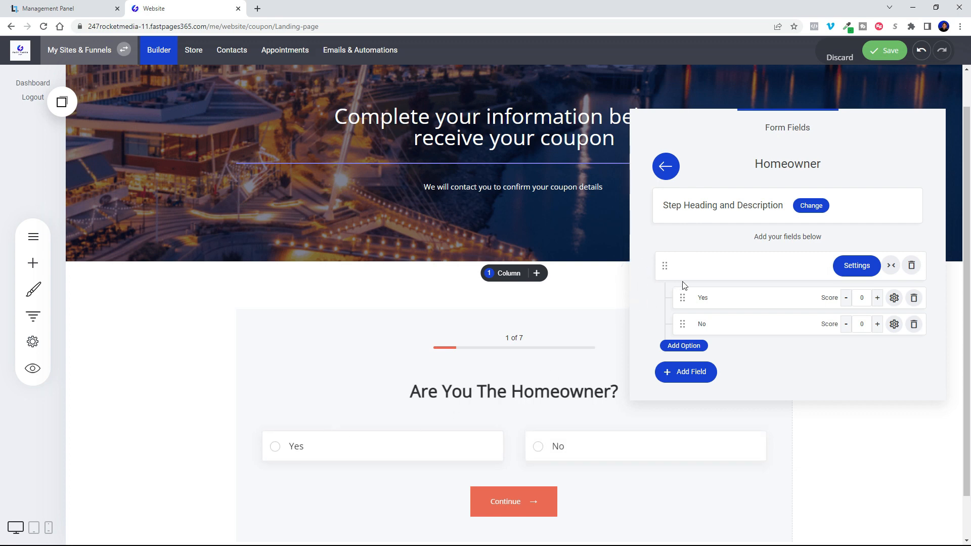
{"action": "left_click", "coordinate": [698, 266]}
{"action": "left_click", "coordinate": [698, 265]}
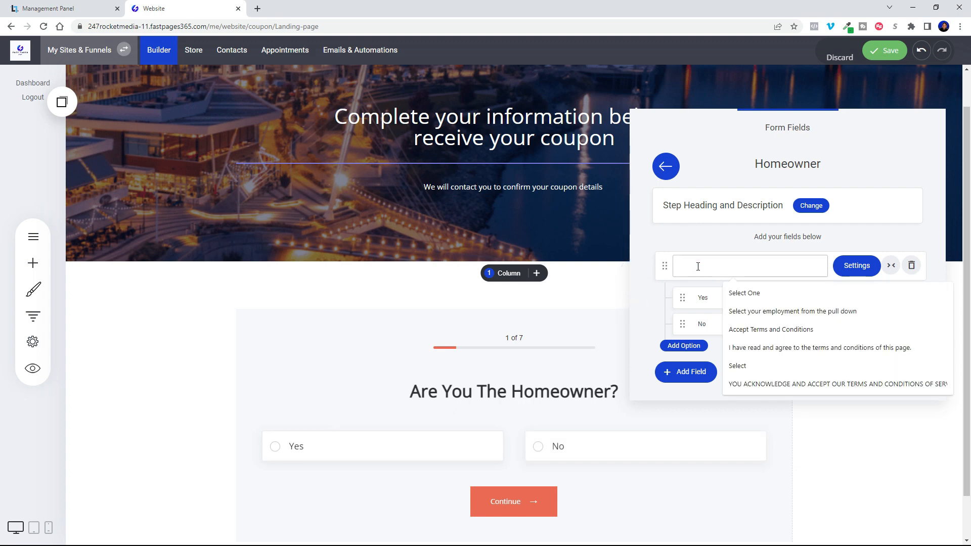
{"action": "left_click", "coordinate": [741, 293]}
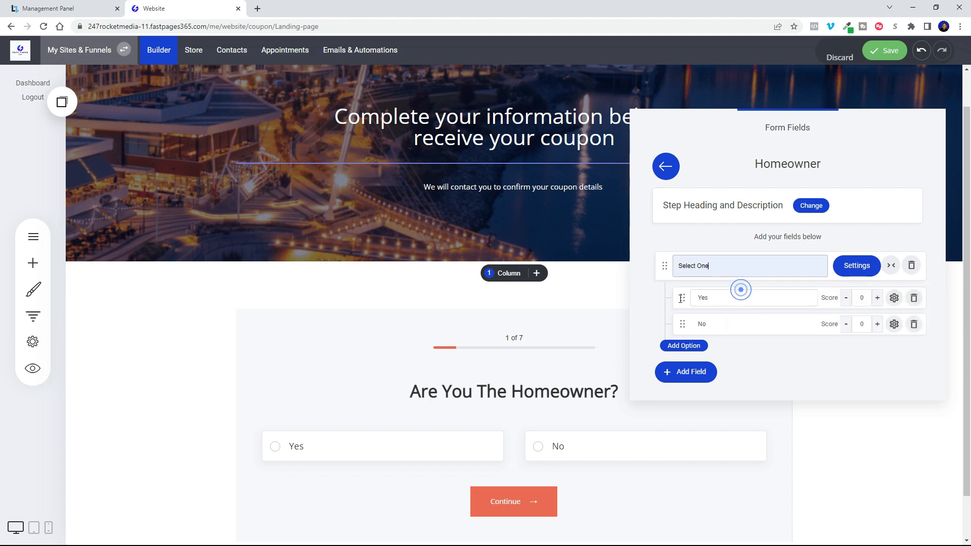
{"action": "left_click", "coordinate": [381, 368]}
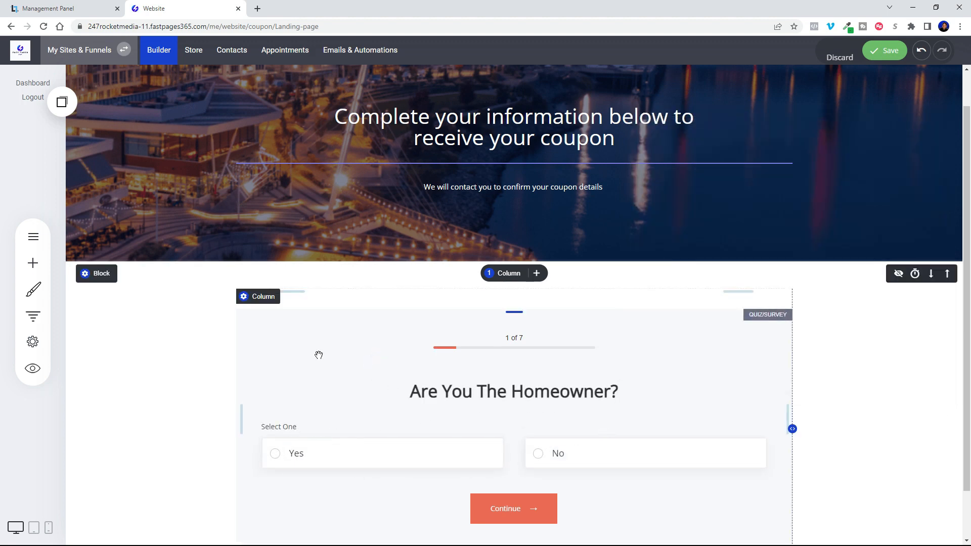
Set the Timeline step's heading to "How soon would you like your new roof?".
{"action": "left_click", "coordinate": [300, 325]}
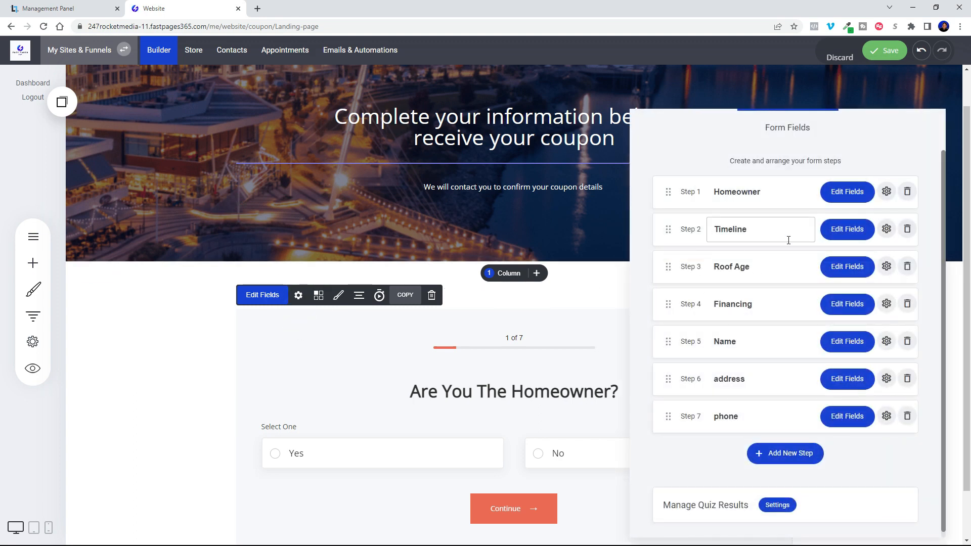
{"action": "left_click", "coordinate": [860, 232]}
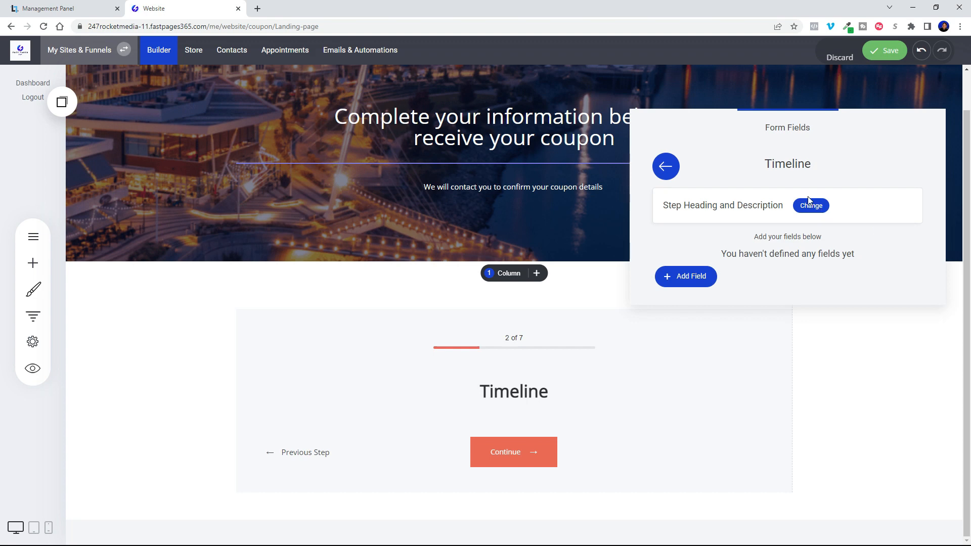
{"action": "left_click", "coordinate": [810, 205]}
{"action": "key", "text": "ctrl+a"}
{"action": "type", "text": "How"}
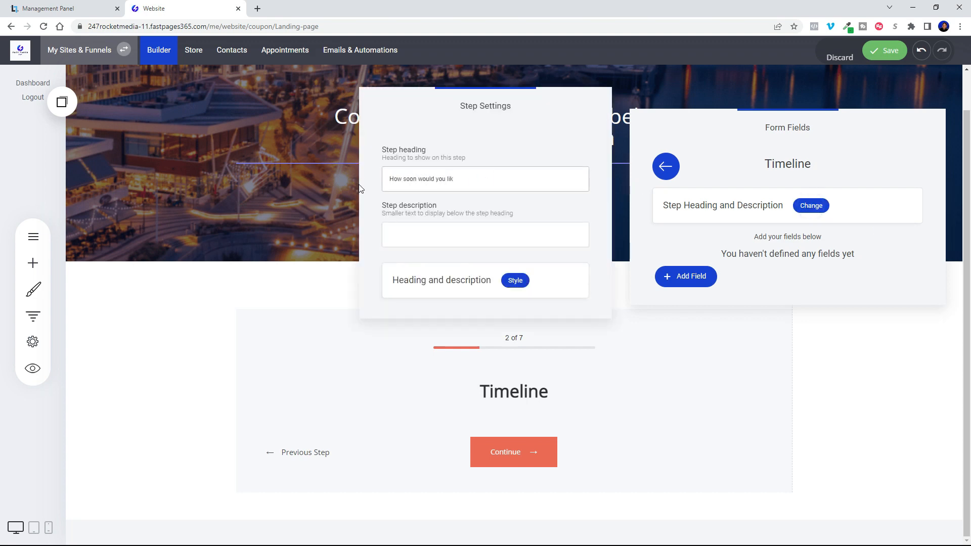
{"action": "type", "text": " soon would you like your new roof?"}
{"action": "left_click", "coordinate": [666, 236]}
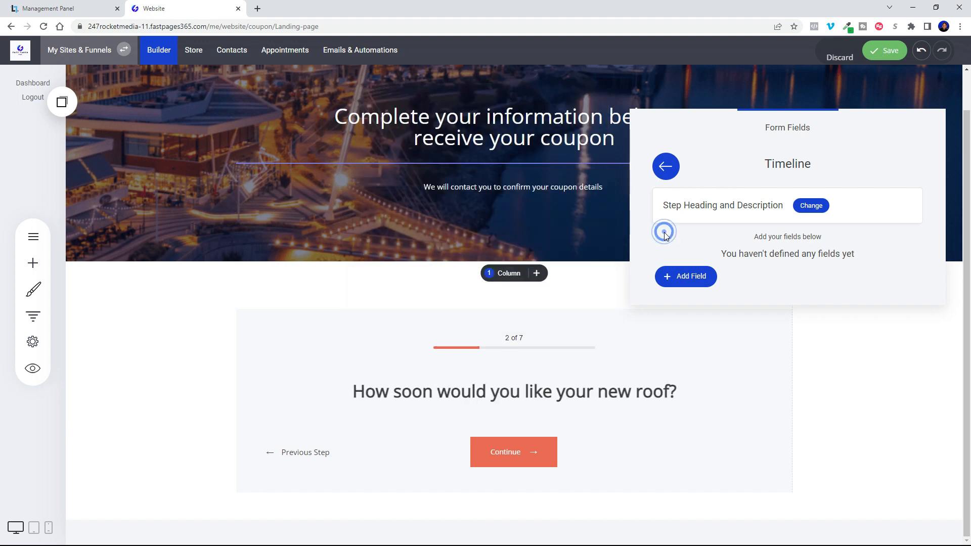
Add a Single-Choice Field to the Timeline step with the options "Right Away", "Within 2 Weeks" and "Within 30 days".
{"action": "left_click", "coordinate": [697, 283]}
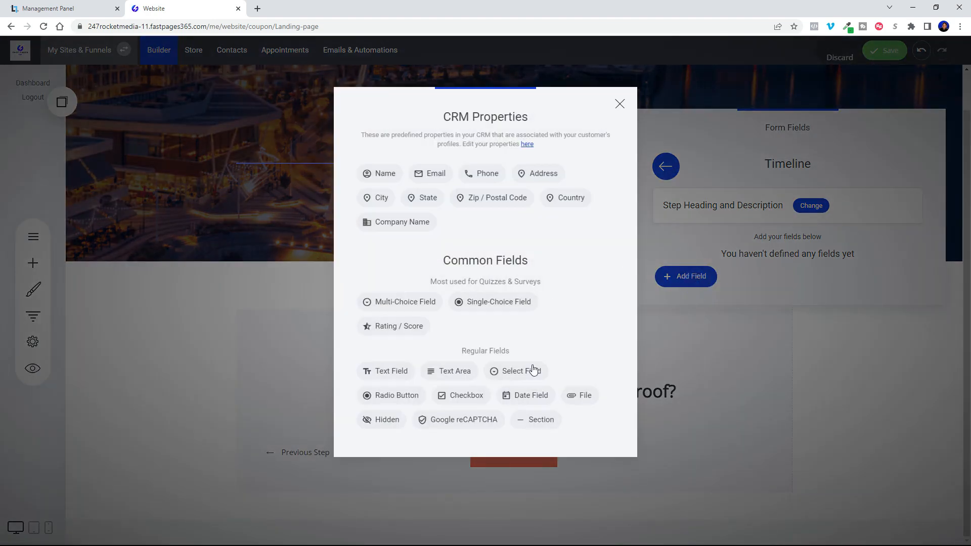
{"action": "left_click", "coordinate": [502, 303]}
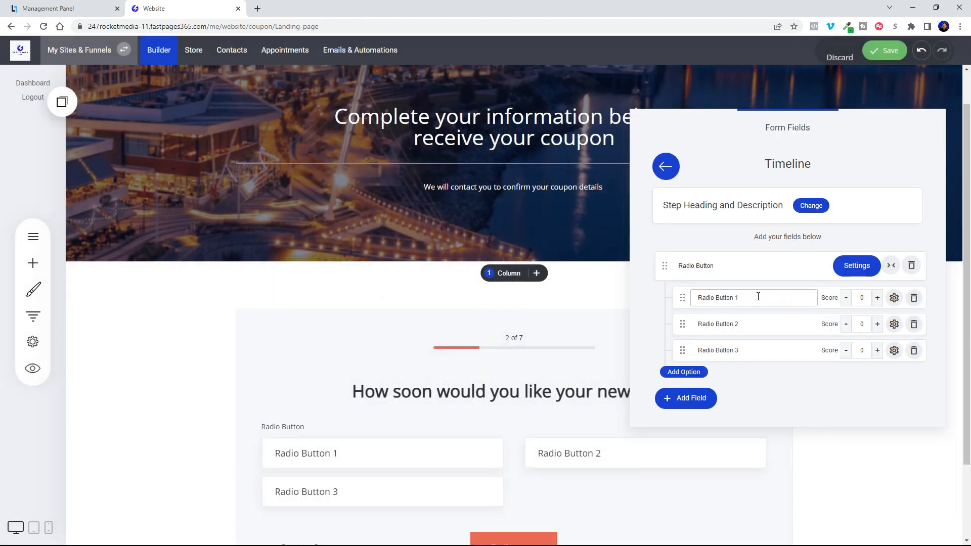
{"action": "left_click", "coordinate": [758, 296]}
{"action": "type", "text": "Right Away"}
{"action": "left_click", "coordinate": [705, 326]}
{"action": "type", "text": "Within 2 Weeks"}
{"action": "left_click", "coordinate": [692, 350]}
{"action": "type", "text": "Within 30 days"}
{"action": "left_click", "coordinate": [717, 379]}
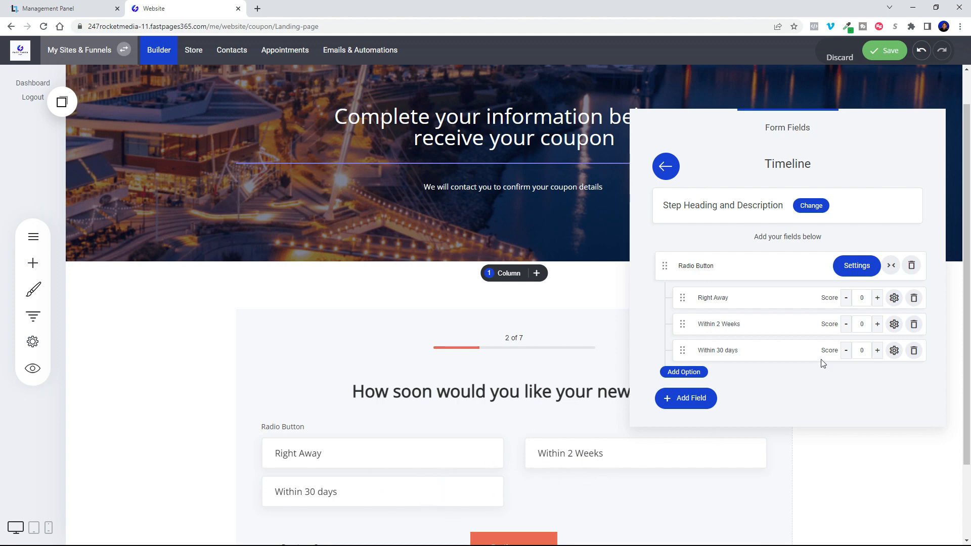
Set the Timeline field's layout to 3 options per row.
{"action": "left_click", "coordinate": [860, 275]}
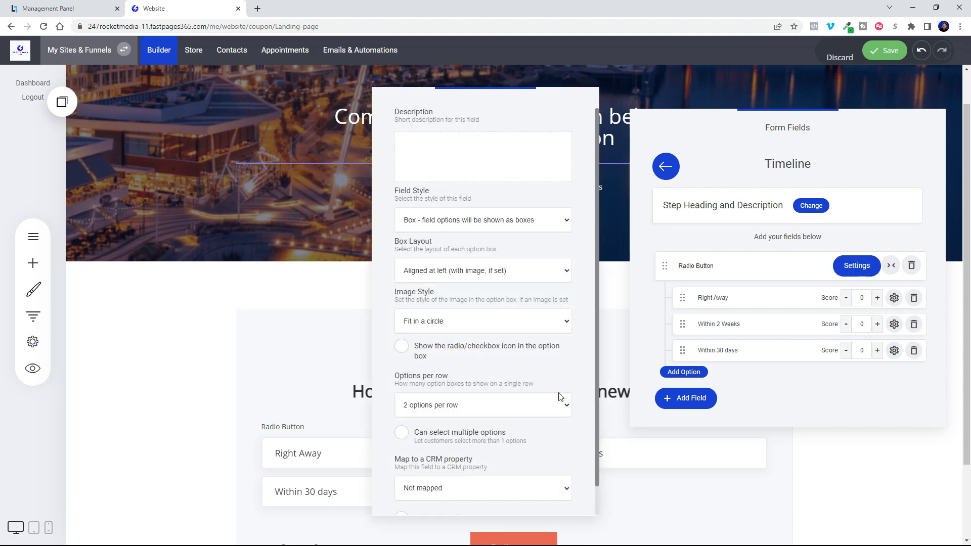
{"action": "left_click", "coordinate": [498, 405]}
{"action": "left_click", "coordinate": [460, 440]}
{"action": "left_click", "coordinate": [175, 444]}
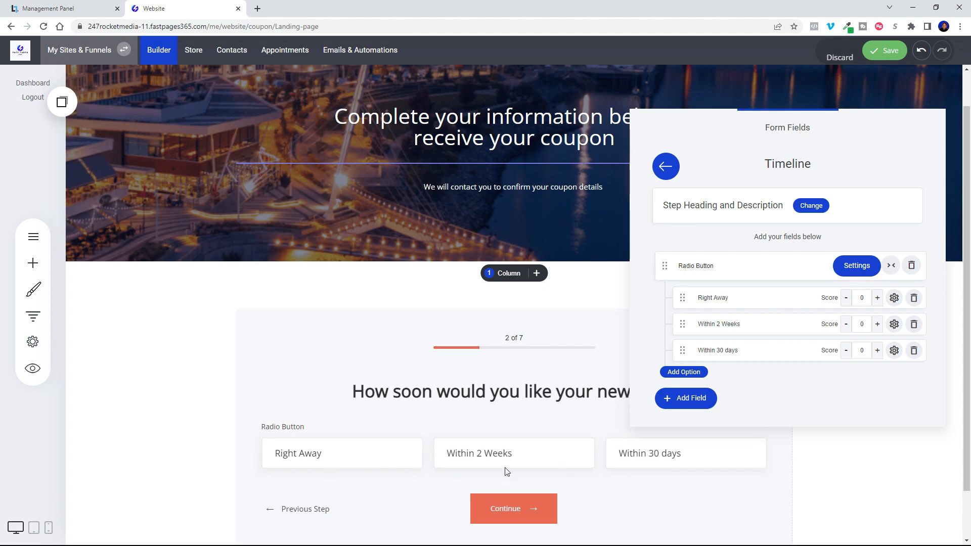
Show the radio icon in the Timeline field's option boxes and map the field to a new CRM property labelled "Timeline".
{"action": "left_click", "coordinate": [857, 267]}
{"action": "left_click", "coordinate": [402, 347]}
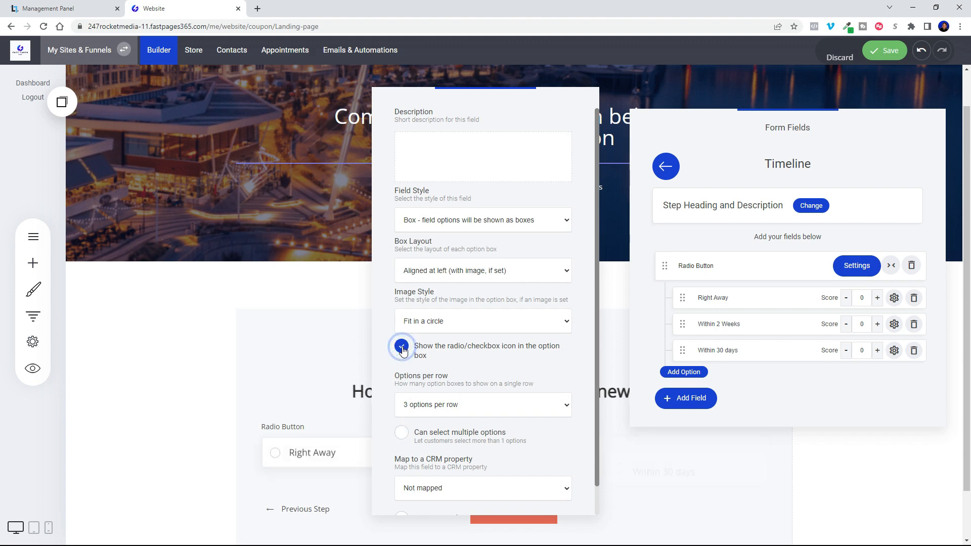
{"action": "scroll", "coordinate": [470, 419], "scroll_direction": "down", "scroll_amount": 1}
{"action": "left_click", "coordinate": [459, 459]}
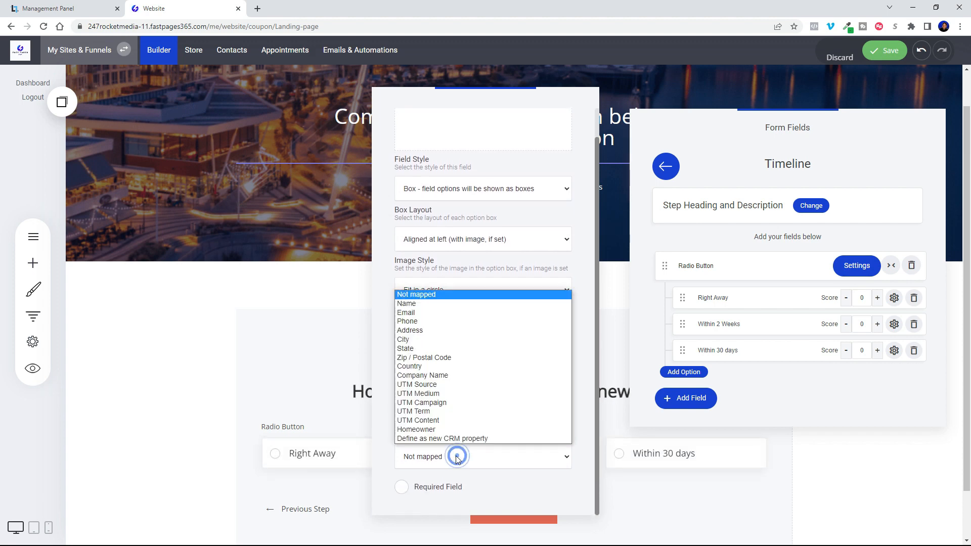
{"action": "left_click", "coordinate": [455, 439]}
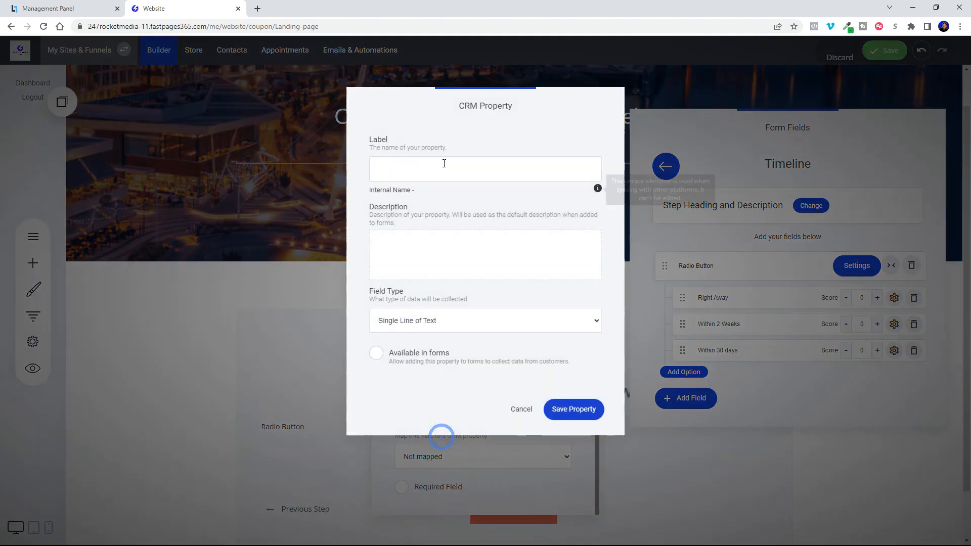
{"action": "left_click", "coordinate": [428, 167]}
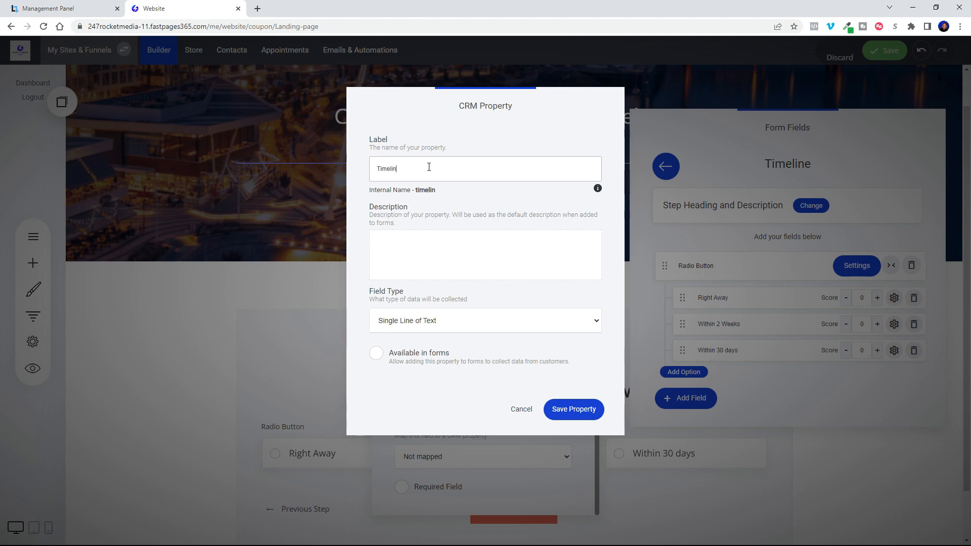
{"action": "left_click", "coordinate": [586, 414]}
{"action": "left_click", "coordinate": [340, 323]}
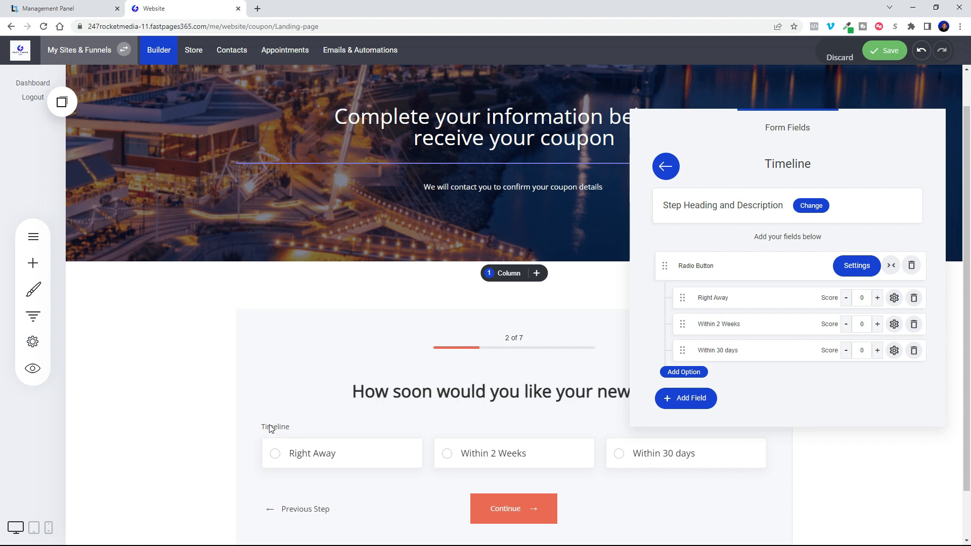
Relabel the Timeline step's radio button field as "Select One" and reopen the Timeline step to check it.
{"action": "left_click", "coordinate": [716, 265]}
{"action": "left_click_drag", "start_coordinate": [716, 266], "coordinate": [666, 265]}
{"action": "type", "text": "Selet"}
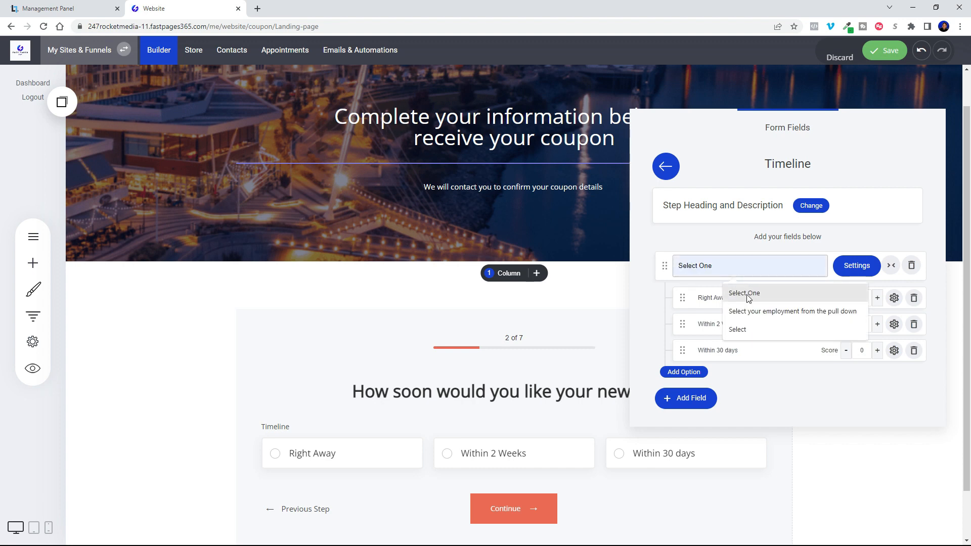
{"action": "left_click", "coordinate": [744, 293]}
{"action": "left_click", "coordinate": [623, 274]}
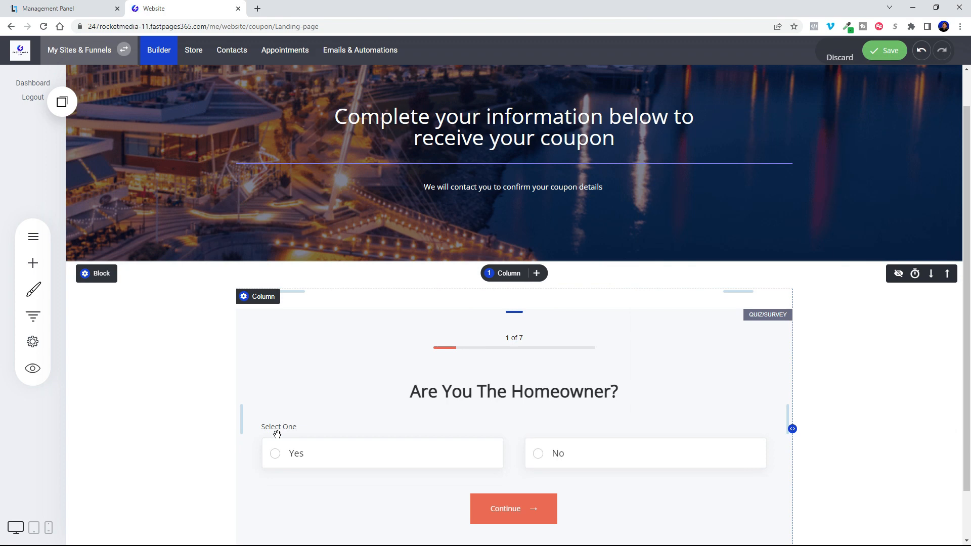
{"action": "left_click", "coordinate": [273, 295]}
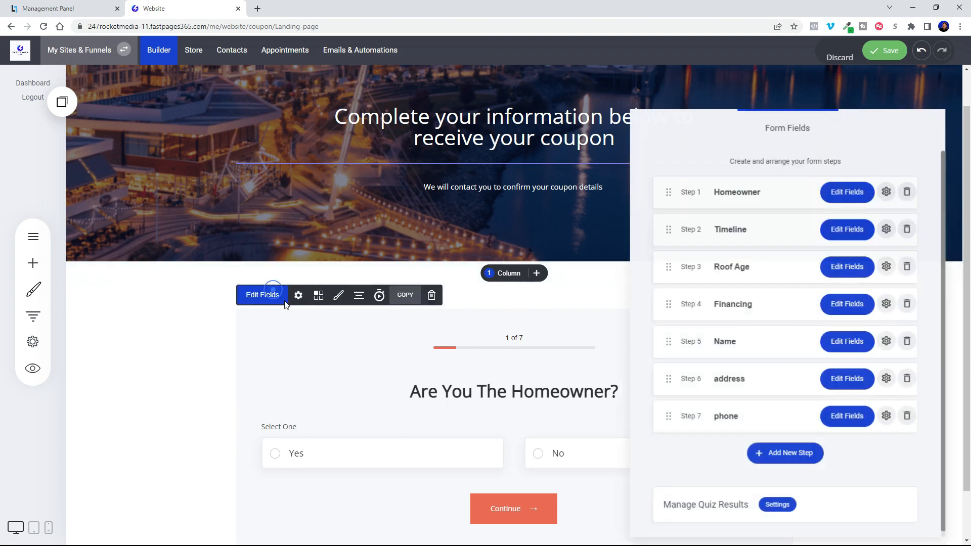
{"action": "left_click", "coordinate": [834, 232]}
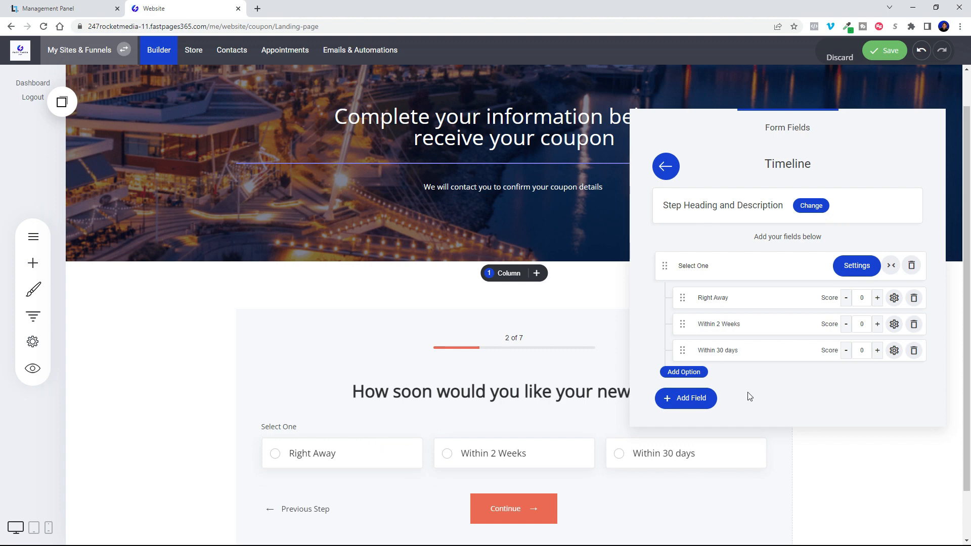
{"action": "left_click", "coordinate": [858, 441]}
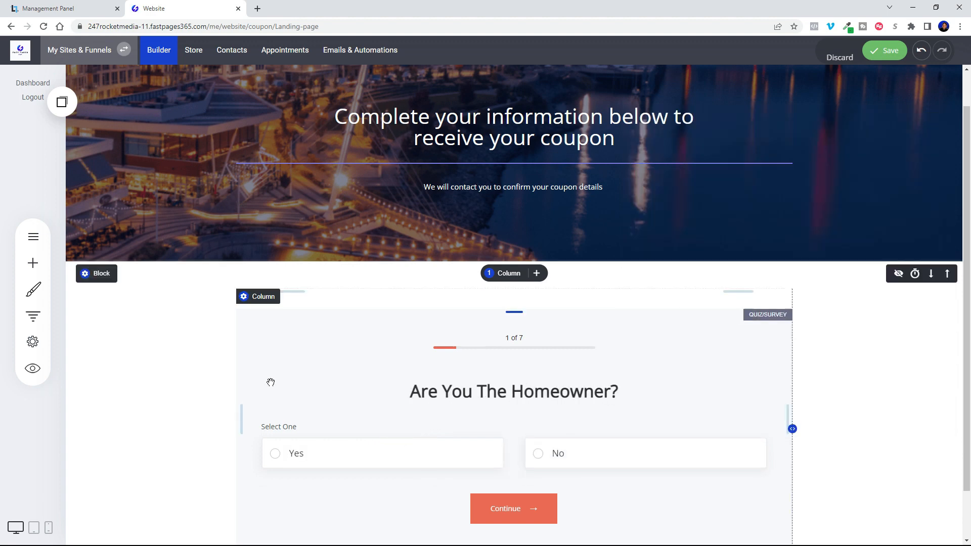
Set the Roof Age step's heading to "What is the age of your roof?".
{"action": "left_click", "coordinate": [291, 329]}
{"action": "left_click", "coordinate": [260, 298]}
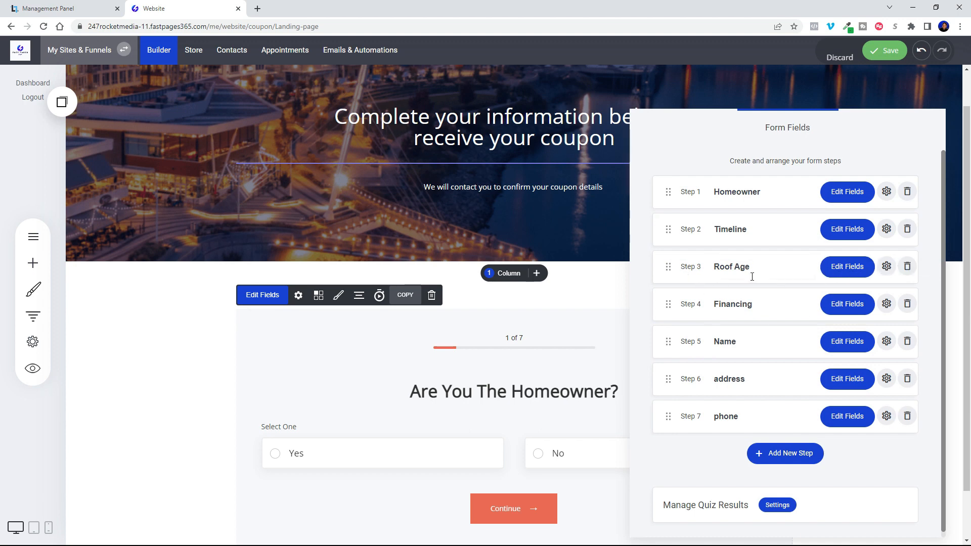
{"action": "left_click", "coordinate": [856, 272]}
{"action": "left_click", "coordinate": [811, 206]}
{"action": "type", "text": "What is the age of your roof?"}
Add a Radio Button field to the Roof Age step with the options "10-15 years", "15-20 years" and "20+ years".
{"action": "left_click", "coordinate": [686, 277]}
{"action": "left_click", "coordinate": [396, 395]}
{"action": "left_click_drag", "start_coordinate": [750, 299], "coordinate": [682, 298]}
{"action": "type", "text": "10-15 years"}
{"action": "left_click_drag", "start_coordinate": [750, 325], "coordinate": [695, 330]}
{"action": "type", "text": "15-20 years"}
{"action": "left_click_drag", "start_coordinate": [759, 349], "coordinate": [684, 356]}
{"action": "type", "text": "20+ years"}
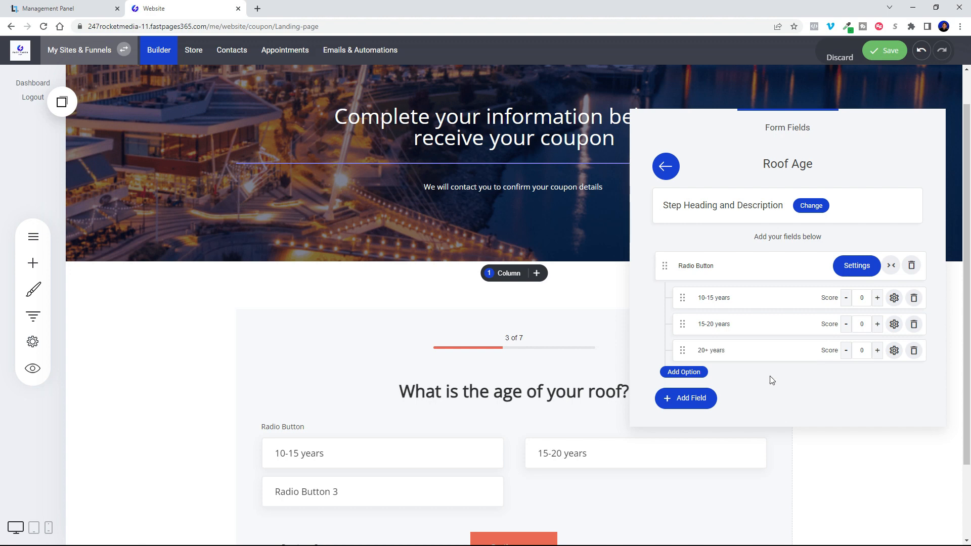
Lay out the Roof Age field's options 3 per row and show the radio icon in the option boxes.
{"action": "left_click", "coordinate": [857, 266]}
{"action": "left_click", "coordinate": [449, 407]}
{"action": "left_click", "coordinate": [441, 440]}
{"action": "left_click", "coordinate": [402, 347]}
Map the Roof Age field to a new CRM property labelled "roof age" that is available in forms.
{"action": "scroll", "coordinate": [417, 385], "scroll_direction": "down", "scroll_amount": 1}
{"action": "left_click", "coordinate": [425, 458]}
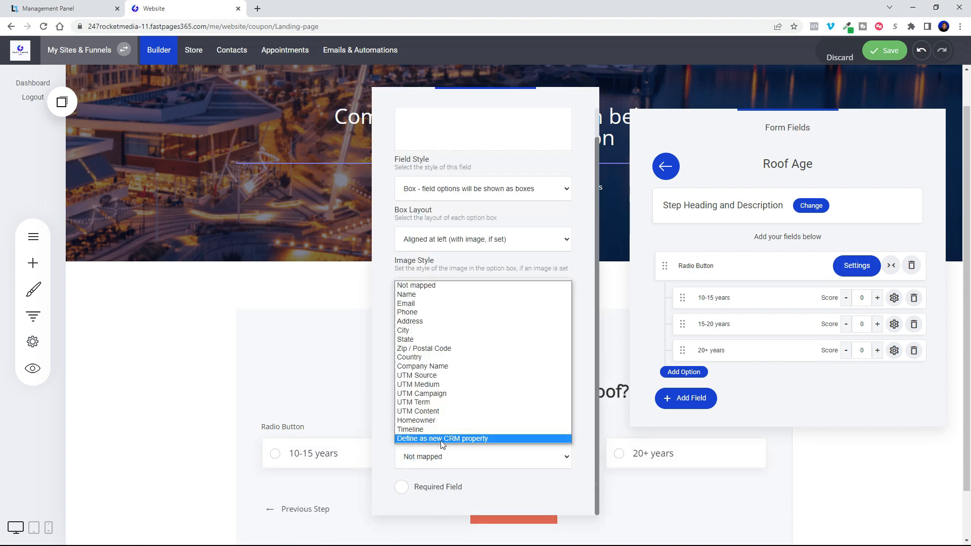
{"action": "left_click", "coordinate": [441, 439]}
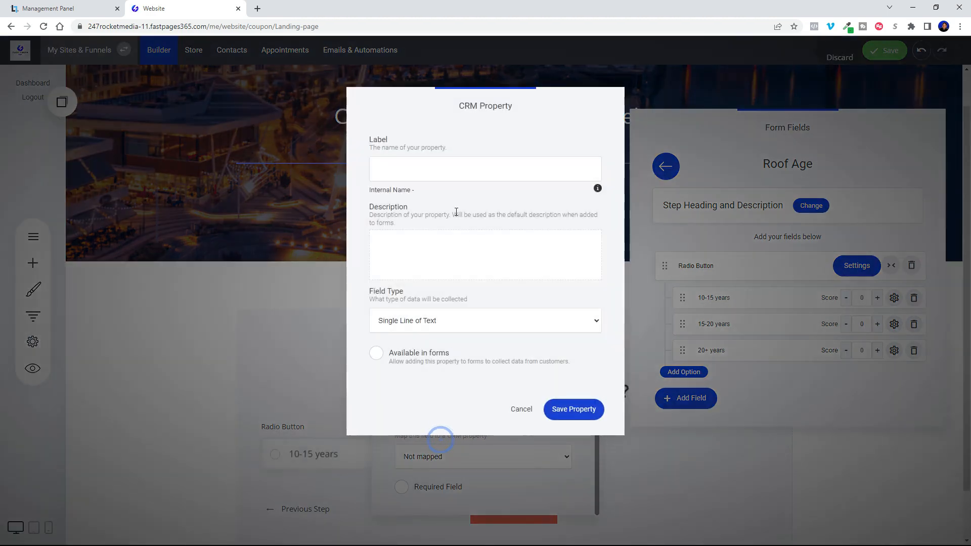
{"action": "left_click", "coordinate": [424, 169]}
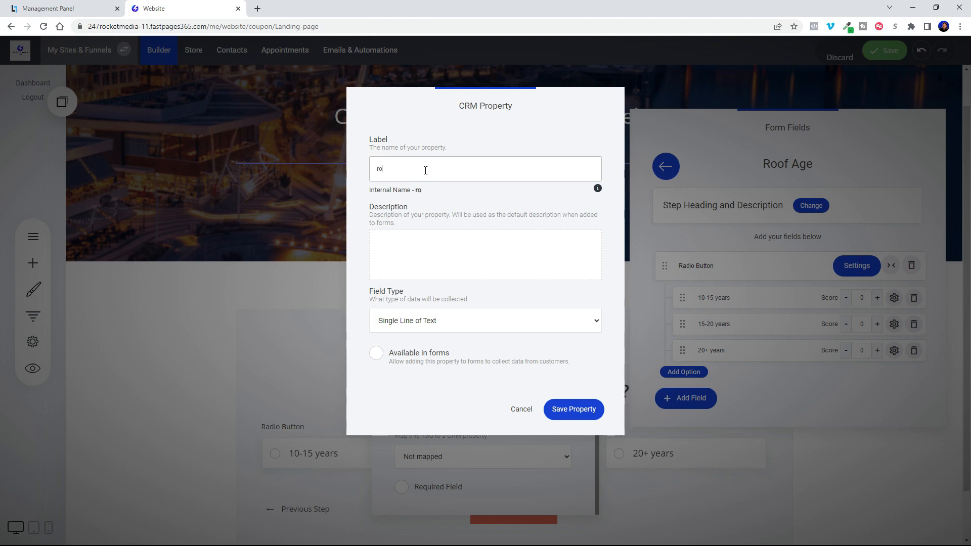
{"action": "type", "text": "roof age"}
{"action": "left_click", "coordinate": [376, 353]}
{"action": "left_click", "coordinate": [572, 410]}
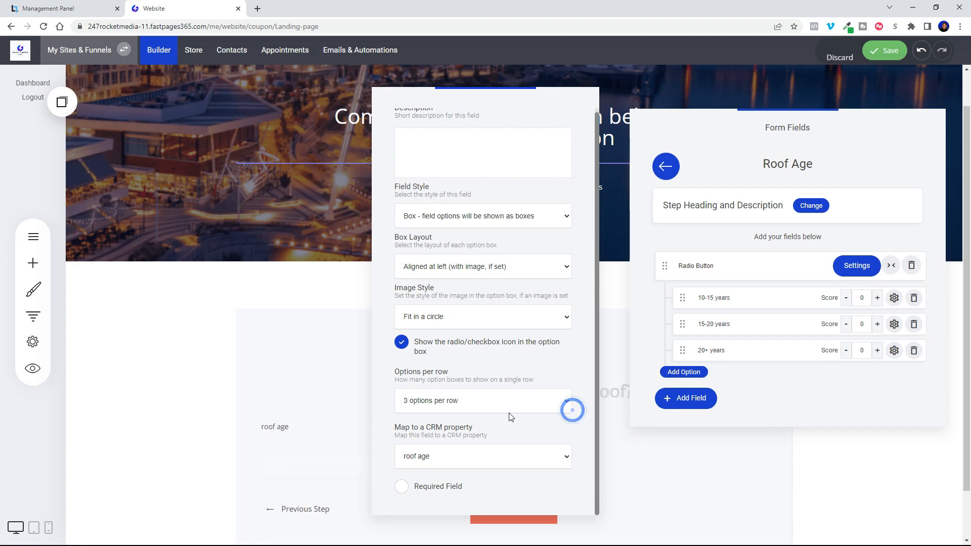
{"action": "left_click", "coordinate": [636, 311]}
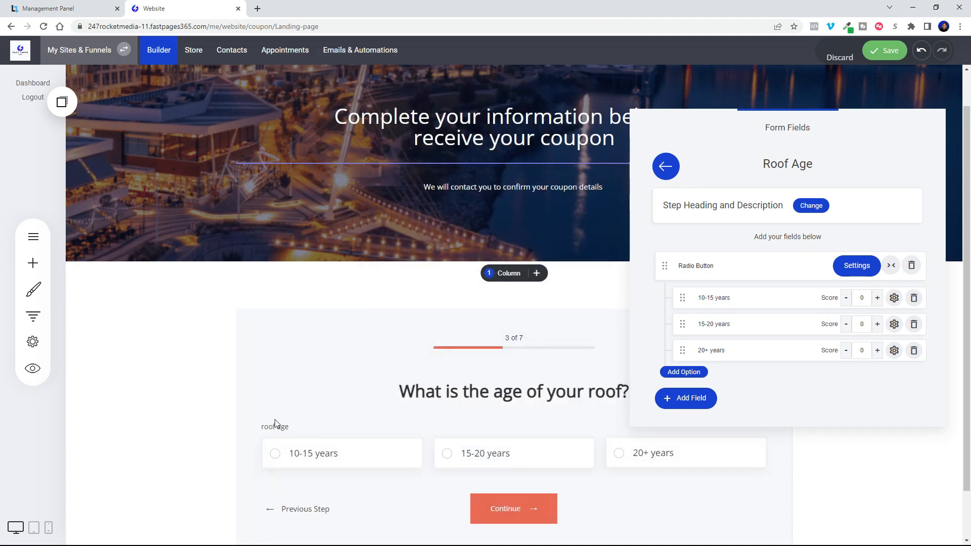
Relabel the Roof Age step's radio button field as "Select One".
{"action": "left_click", "coordinate": [719, 274]}
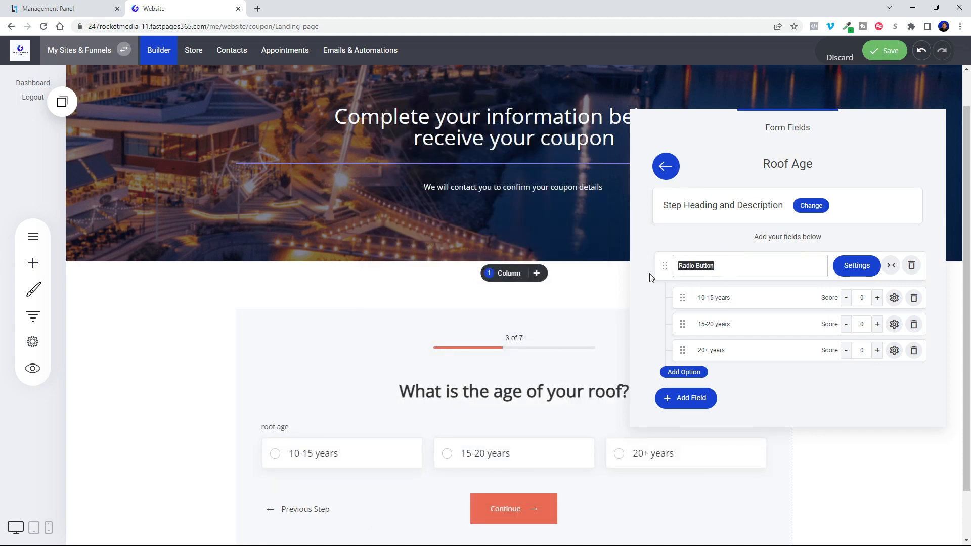
{"action": "type", "text": "Select One"}
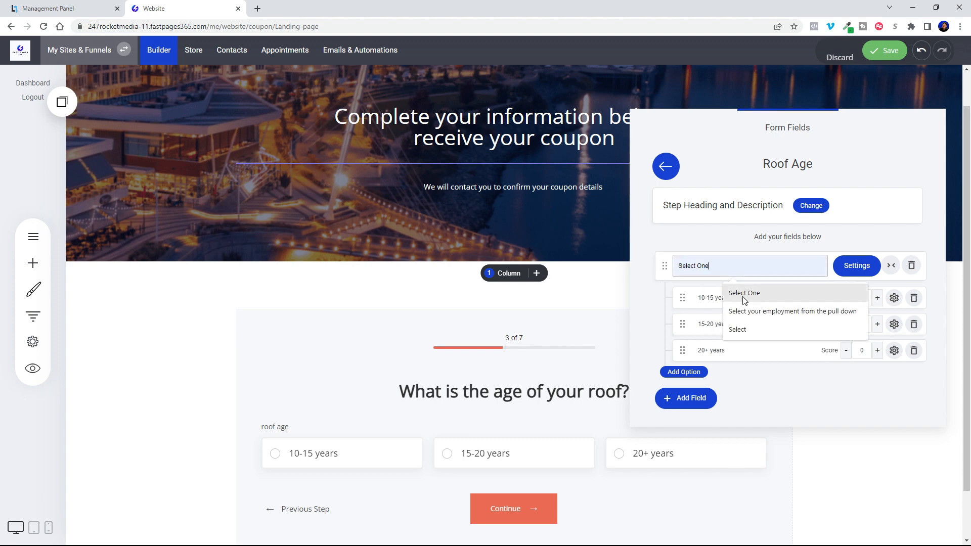
{"action": "left_click", "coordinate": [743, 294]}
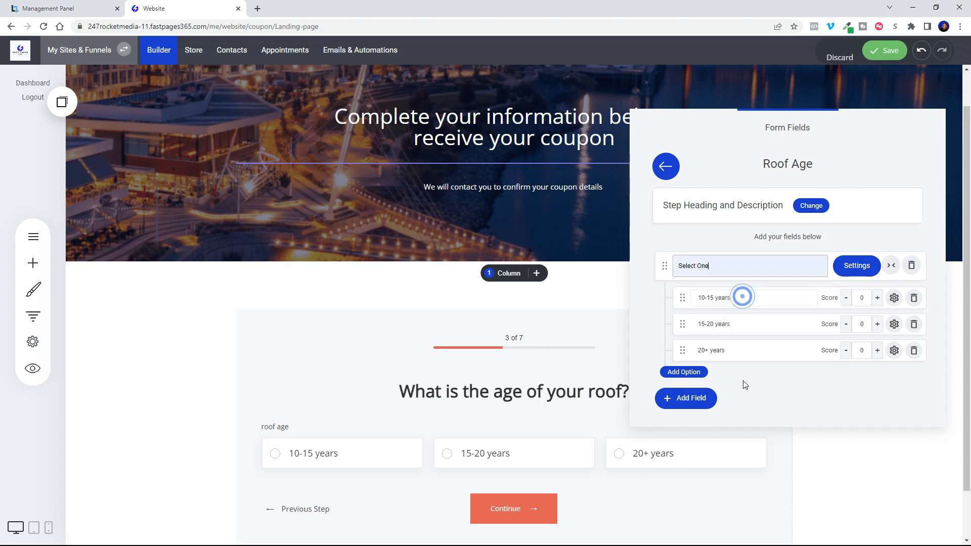
{"action": "left_click", "coordinate": [755, 396]}
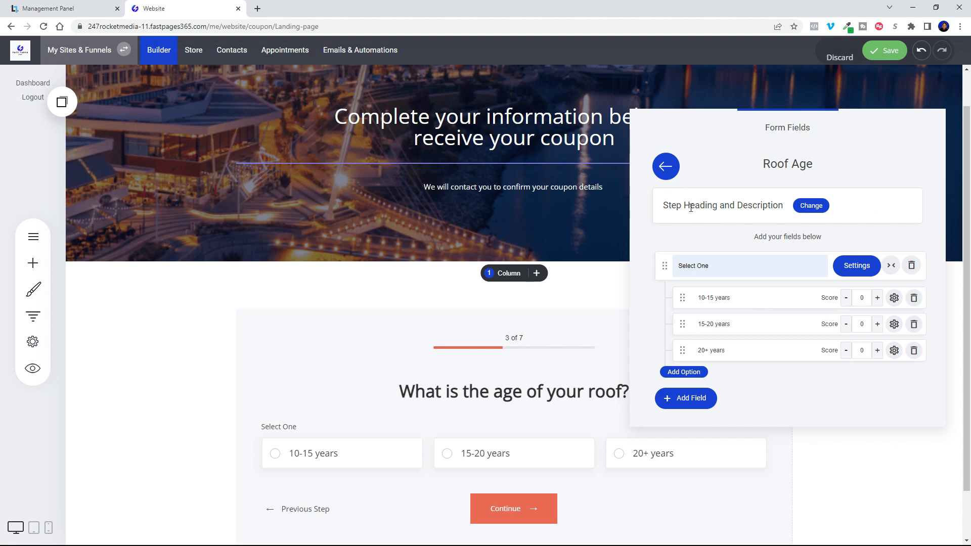
Set the Financing step's heading to "Would you like to find out about our financing starting at $149/mo?".
{"action": "left_click", "coordinate": [666, 166]}
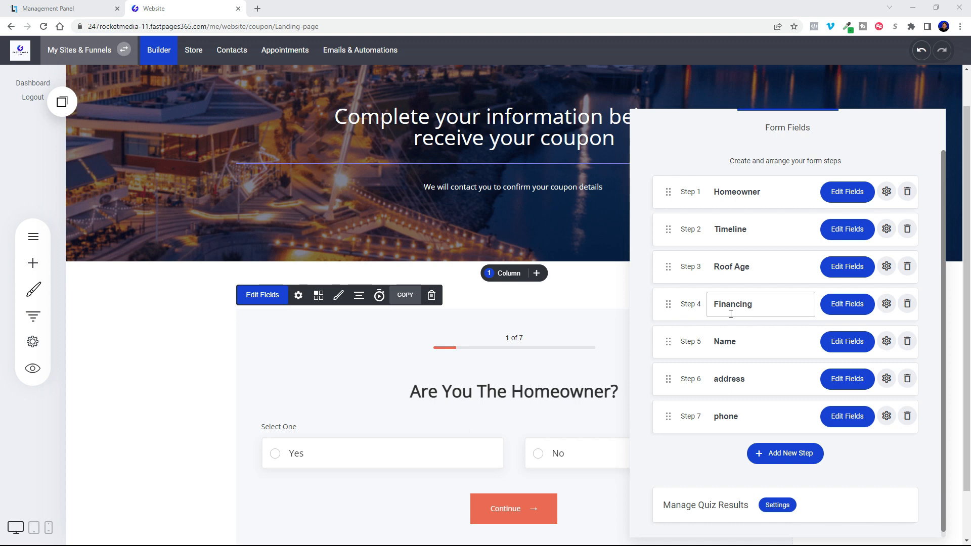
{"action": "left_click", "coordinate": [855, 307]}
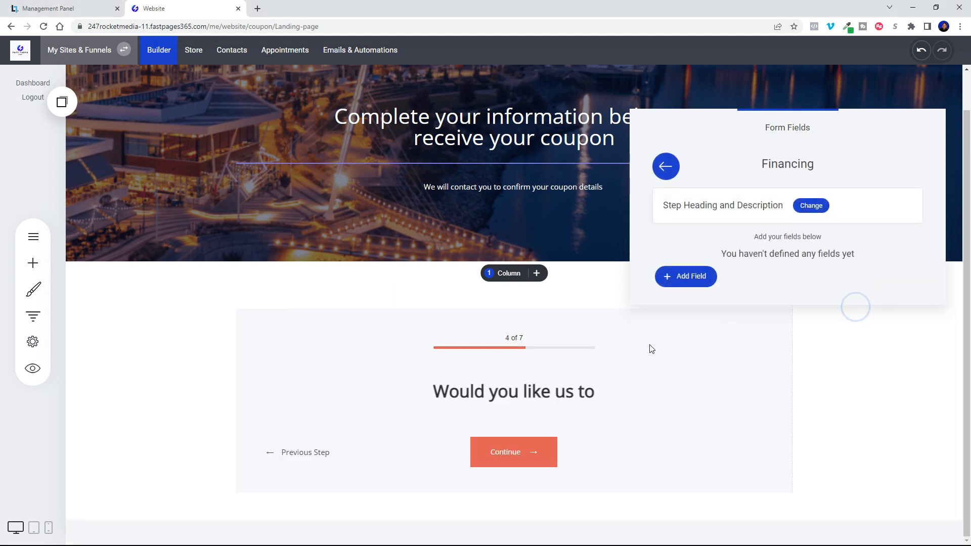
{"action": "left_click", "coordinate": [818, 206]}
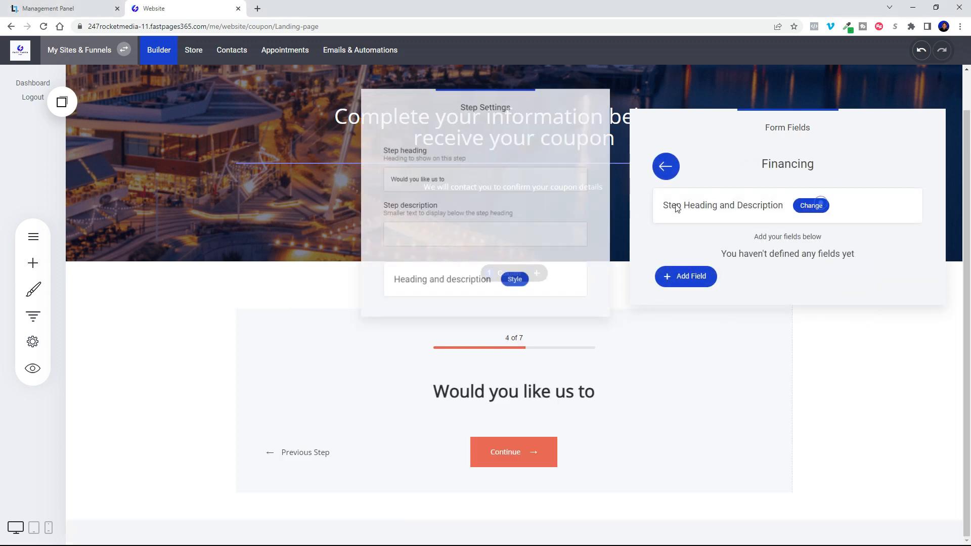
{"action": "triple_click", "coordinate": [481, 174]}
{"action": "type", "text": "Would you like to find out about our financing starting at $149/mo?"}
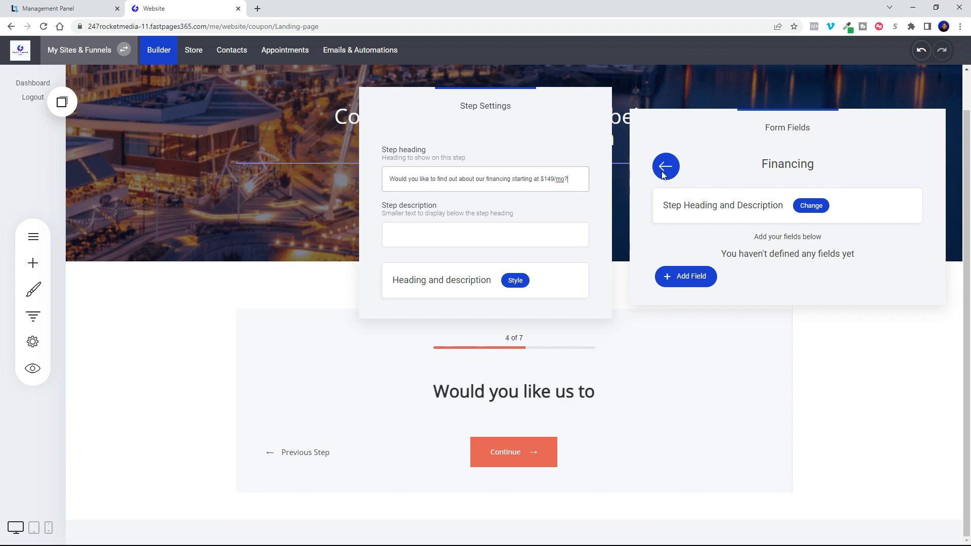
Add a radio button field to the Financing step with the options "Yes" and "No".
{"action": "left_click", "coordinate": [691, 276]}
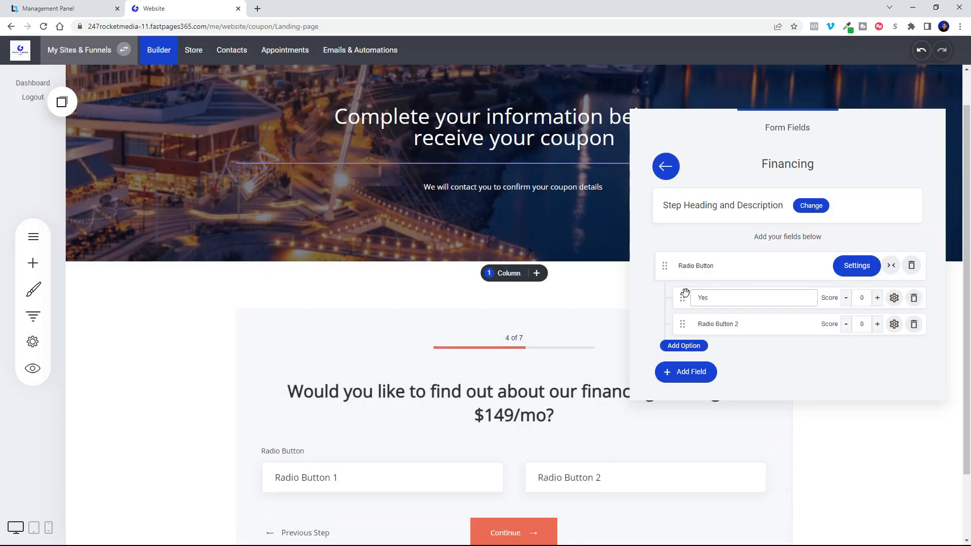
{"action": "triple_click", "coordinate": [695, 325]}
{"action": "type", "text": "No"}
{"action": "left_click", "coordinate": [803, 362]}
Show the radio icon in the Financing field's option boxes and map the field to a new CRM property labelled "Financing".
{"action": "left_click", "coordinate": [850, 268]}
{"action": "scroll", "coordinate": [455, 344], "scroll_direction": "down", "scroll_amount": 5}
{"action": "left_click", "coordinate": [401, 347]}
{"action": "left_click", "coordinate": [420, 488]}
{"action": "left_click", "coordinate": [408, 417]}
{"action": "left_click", "coordinate": [408, 175]}
{"action": "type", "text": "Financing"}
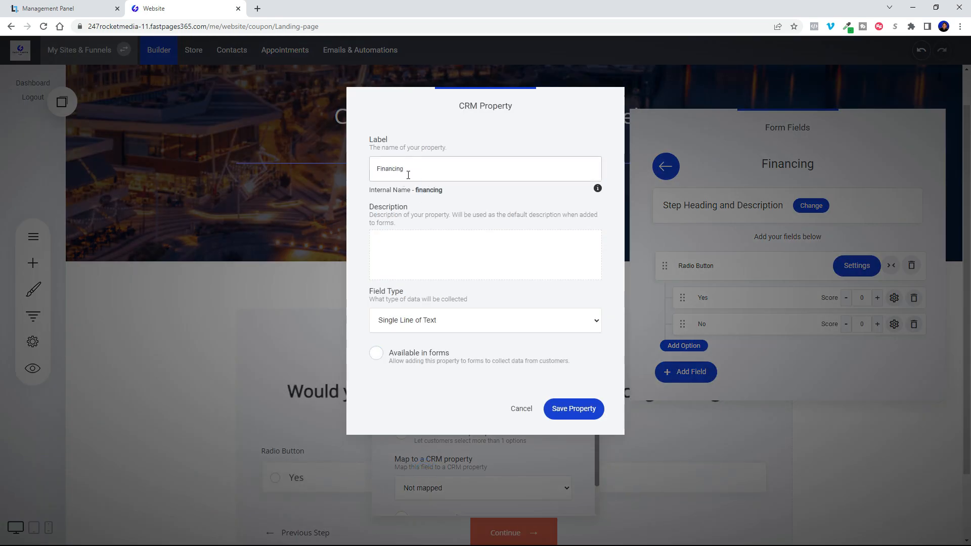
{"action": "left_click", "coordinate": [587, 410]}
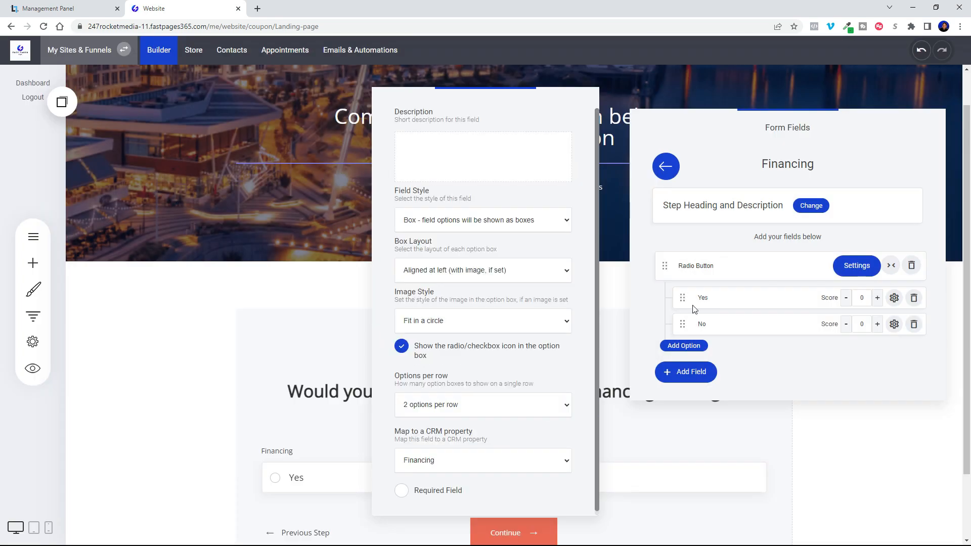
Relabel the Financing step's radio button field as "Select One" and return to the list of form steps.
{"action": "left_click_drag", "start_coordinate": [714, 267], "coordinate": [670, 271]}
{"action": "type", "text": "Select One"}
{"action": "left_click", "coordinate": [858, 239]}
{"action": "left_click", "coordinate": [670, 170]}
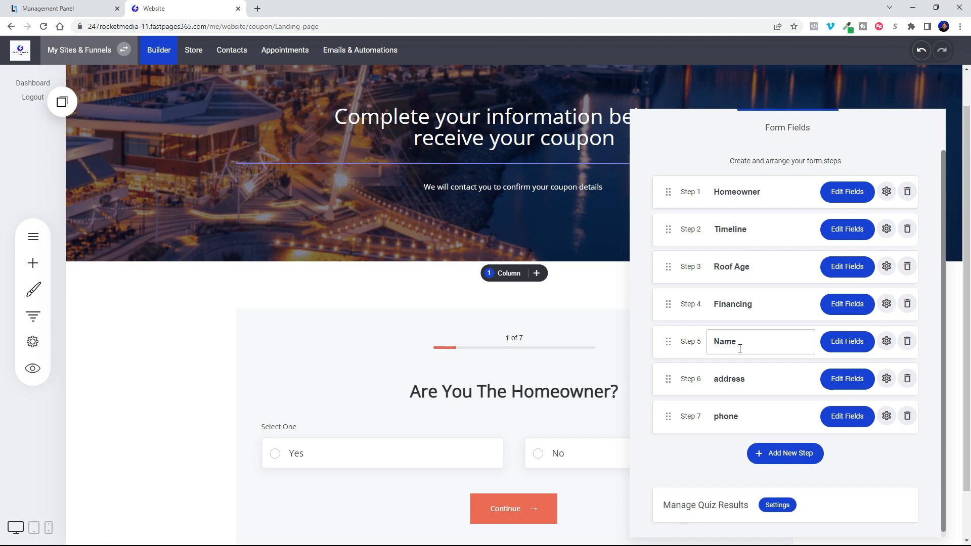
Set the Name step's heading to "Please Tell us Your Full Name".
{"action": "left_click", "coordinate": [842, 342]}
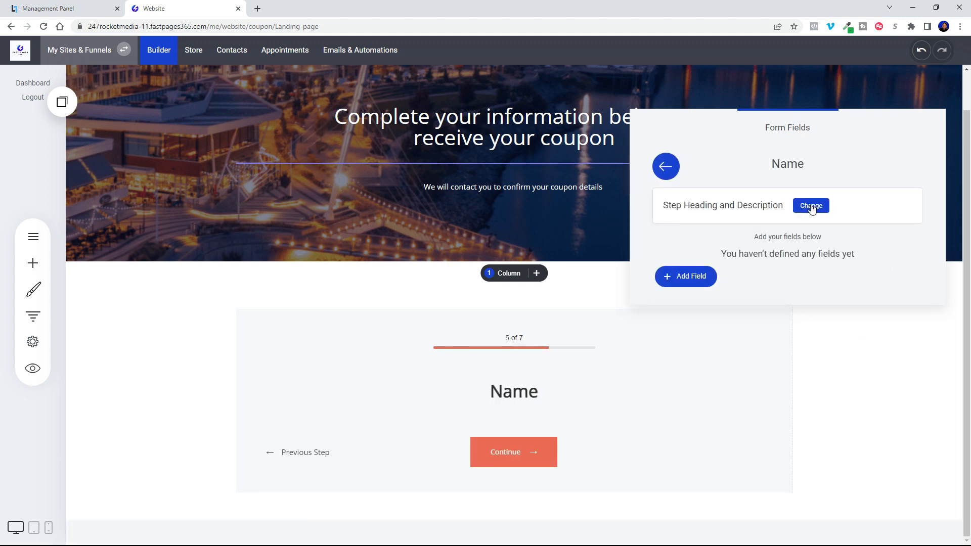
{"action": "left_click", "coordinate": [811, 206]}
{"action": "double_click", "coordinate": [443, 177]}
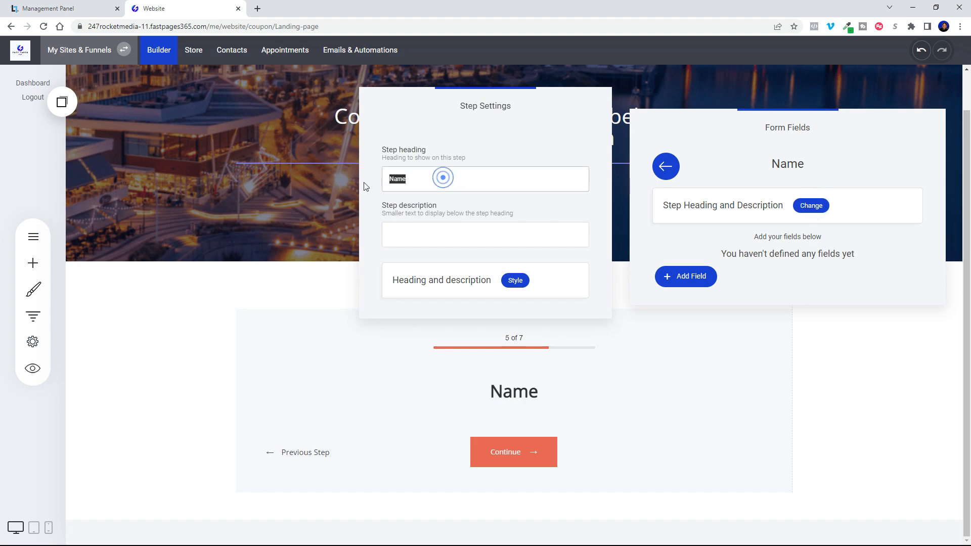
{"action": "type", "text": "Wh"}
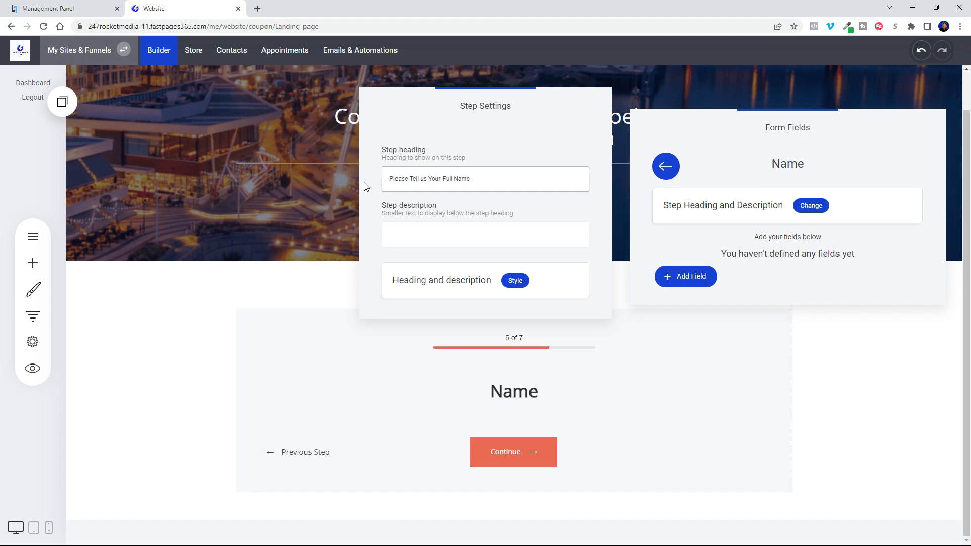
{"action": "left_click", "coordinate": [666, 167]}
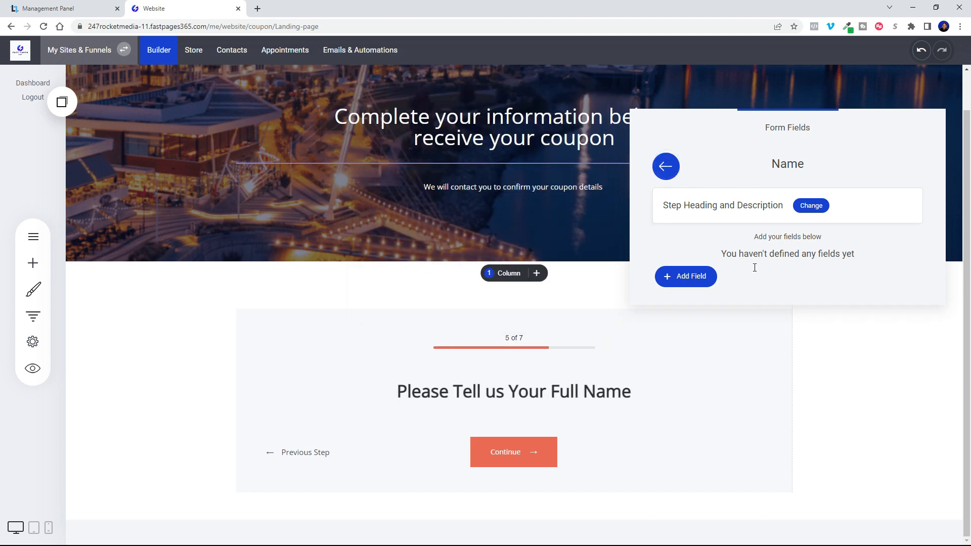
Add the Name CRM property field to the Name step, with "Full Name" as its description and placeholder.
{"action": "left_click", "coordinate": [692, 277]}
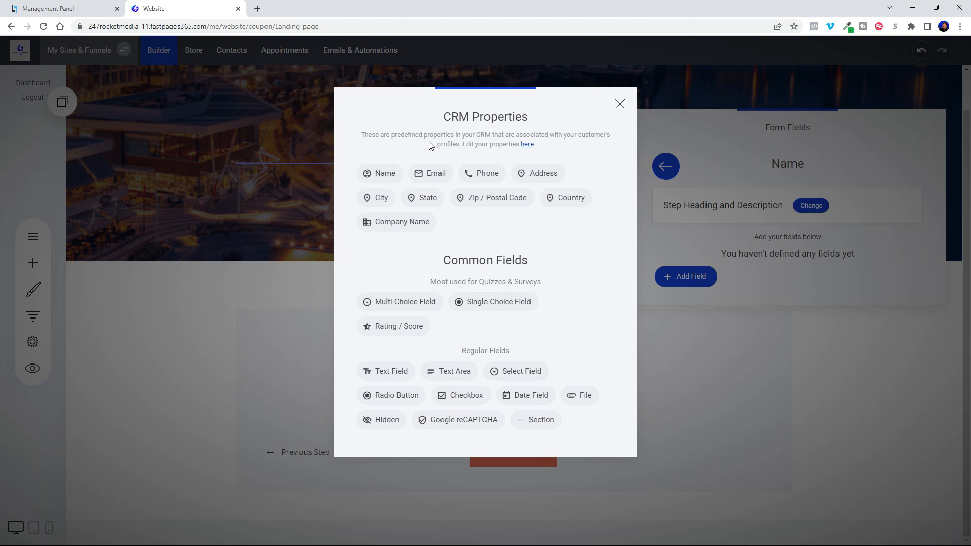
{"action": "left_click", "coordinate": [386, 173]}
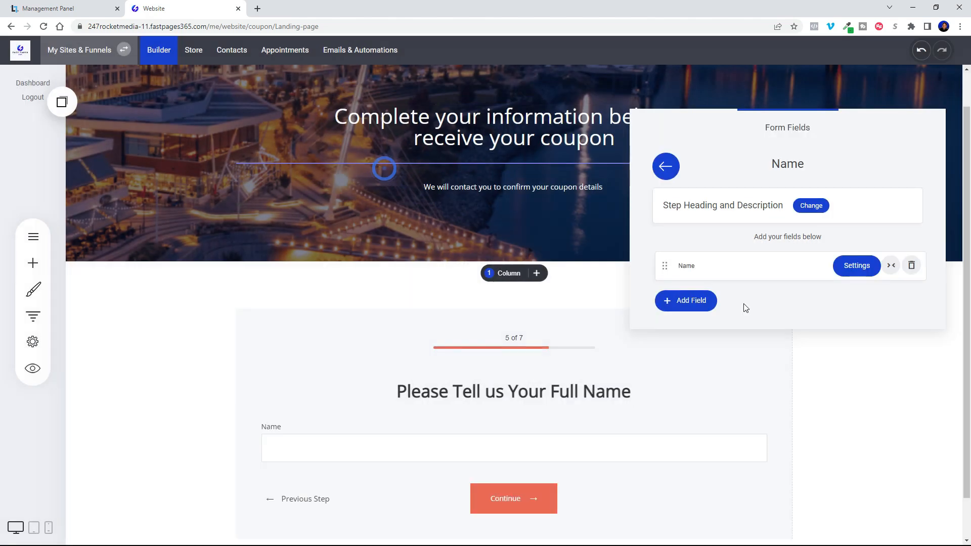
{"action": "left_click", "coordinate": [855, 264]}
{"action": "left_click", "coordinate": [451, 144]}
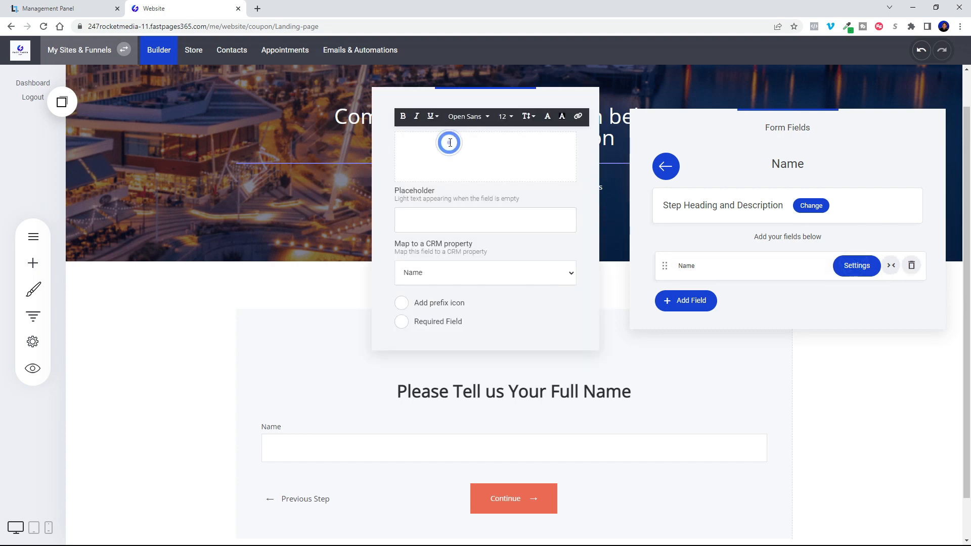
{"action": "type", "text": "Full Name"}
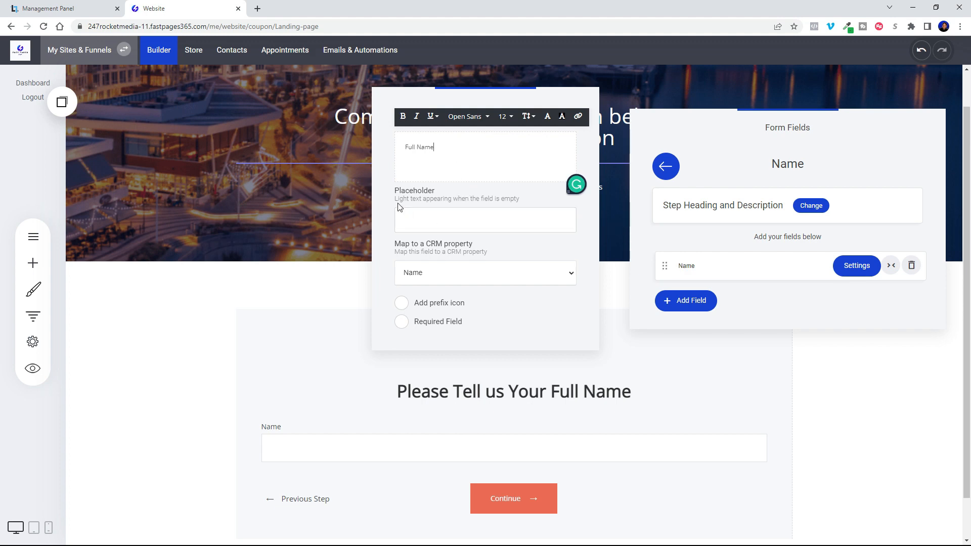
{"action": "left_click", "coordinate": [474, 220]}
{"action": "type", "text": "Full Name"}
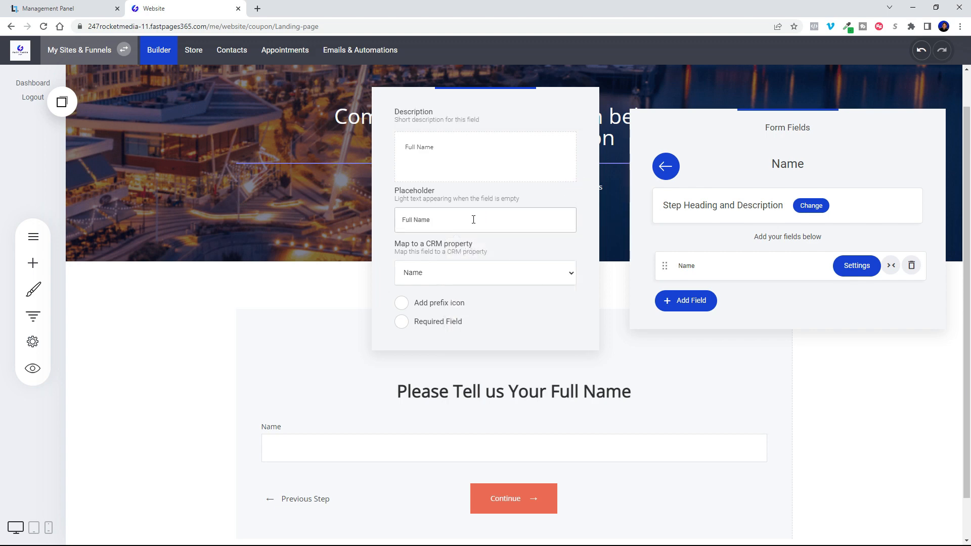
{"action": "left_click", "coordinate": [493, 271]}
{"action": "left_click", "coordinate": [494, 266]}
{"action": "left_click", "coordinate": [761, 315]}
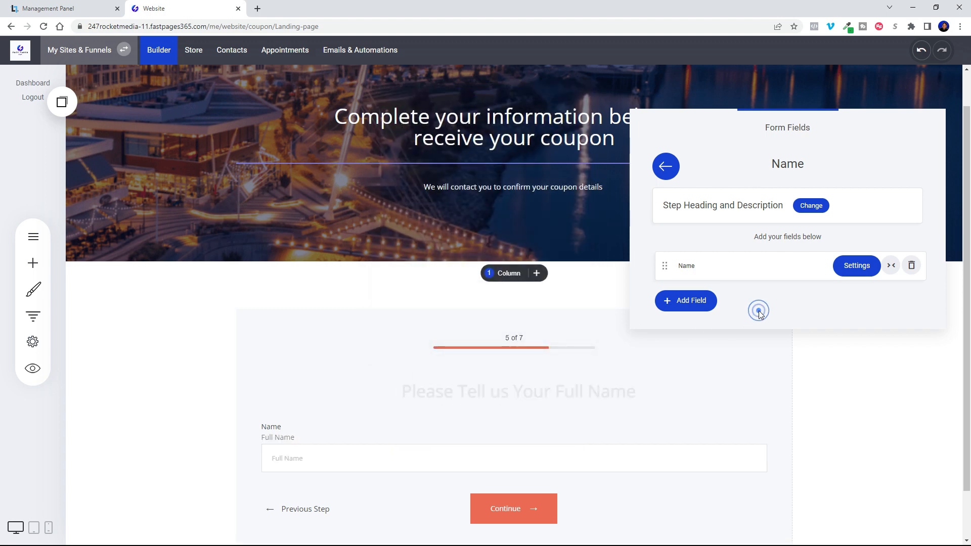
Clear the label of the Name step's field and close the form fields editor.
{"action": "left_click_drag", "start_coordinate": [708, 264], "coordinate": [674, 271]}
{"action": "key", "text": "BackSpace"}
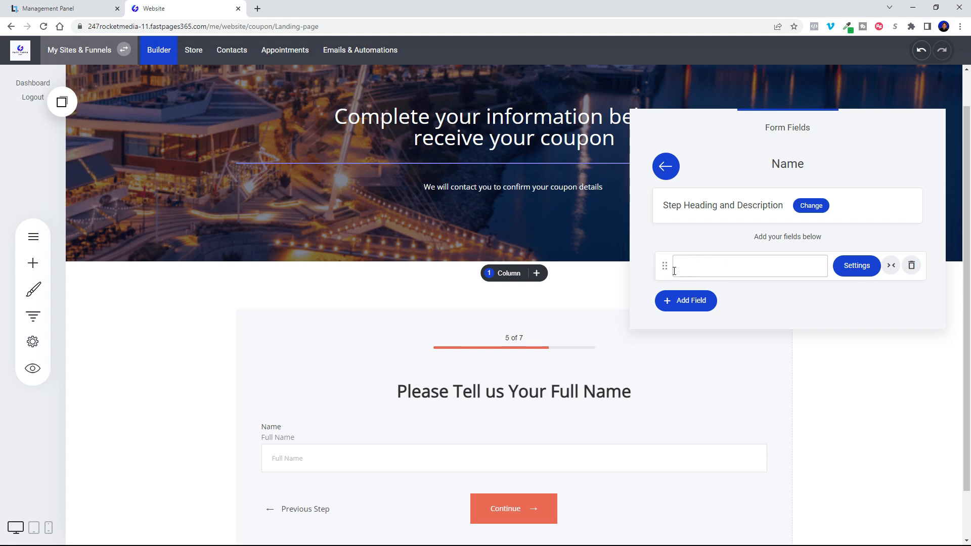
{"action": "left_click", "coordinate": [751, 306]}
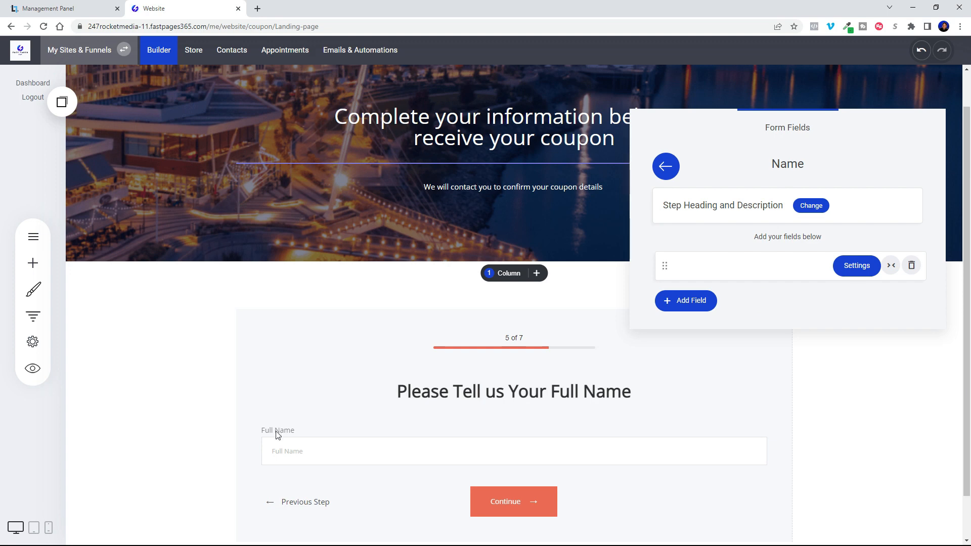
{"action": "left_click", "coordinate": [719, 266]}
{"action": "left_click", "coordinate": [169, 373]}
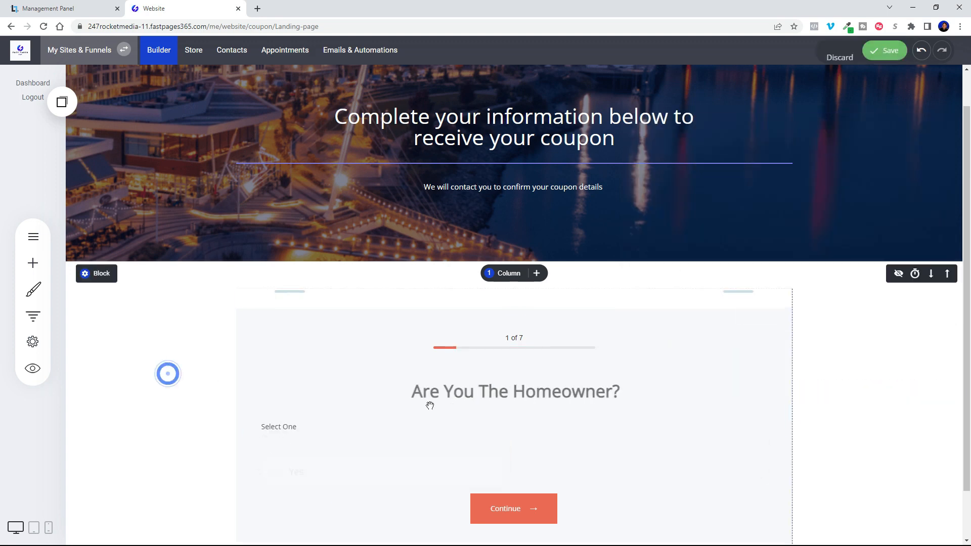
Set the address step's heading to "What is your property address?".
{"action": "left_click", "coordinate": [304, 340]}
{"action": "left_click", "coordinate": [262, 296]}
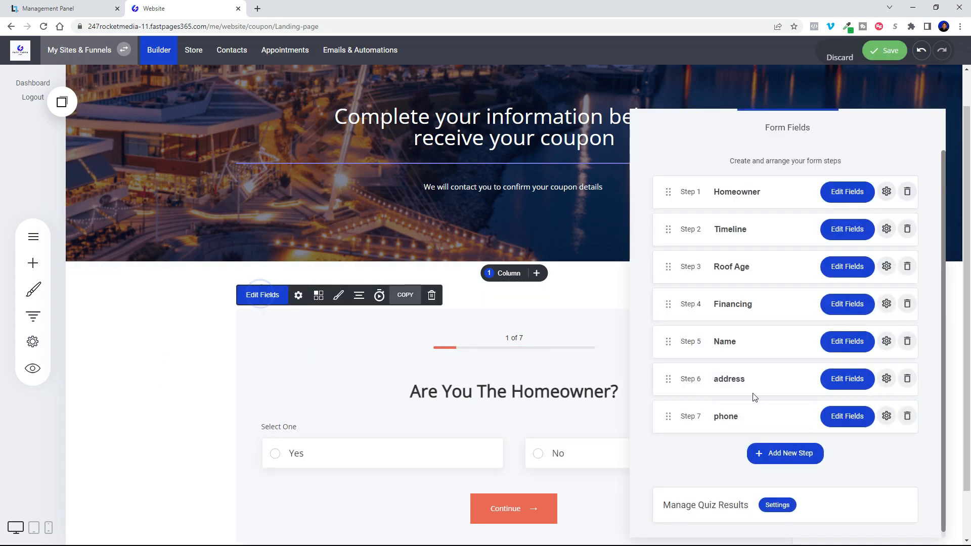
{"action": "left_click", "coordinate": [849, 387]}
{"action": "left_click", "coordinate": [811, 206]}
{"action": "left_click_drag", "start_coordinate": [440, 178], "coordinate": [381, 185]}
{"action": "type", "text": "What is your property address?"}
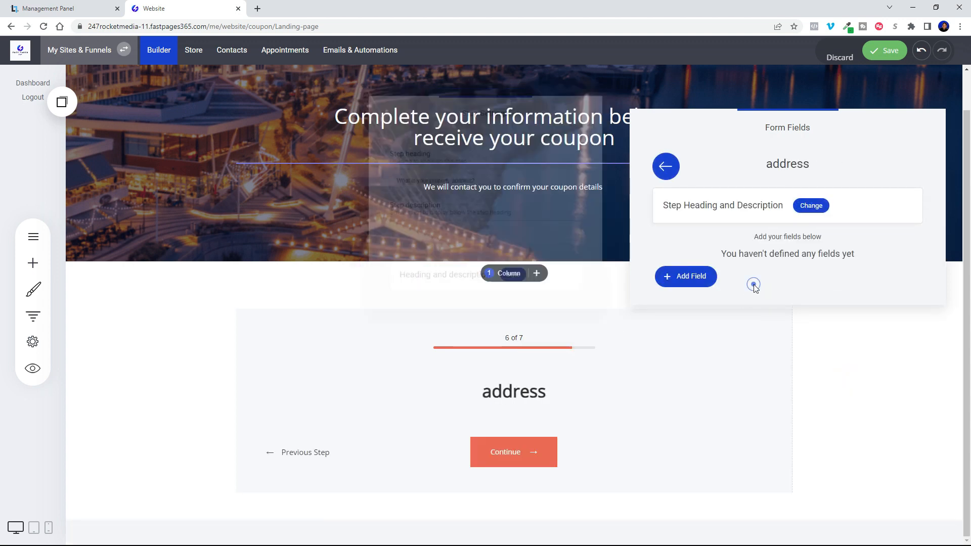
Add the Address CRM property field to the address step with "Property Address" as its placeholder, and return to the list of form steps.
{"action": "left_click", "coordinate": [685, 276]}
{"action": "left_click", "coordinate": [536, 171]}
{"action": "left_click", "coordinate": [857, 266]}
{"action": "left_click", "coordinate": [468, 221]}
{"action": "type", "text": "Property Address"}
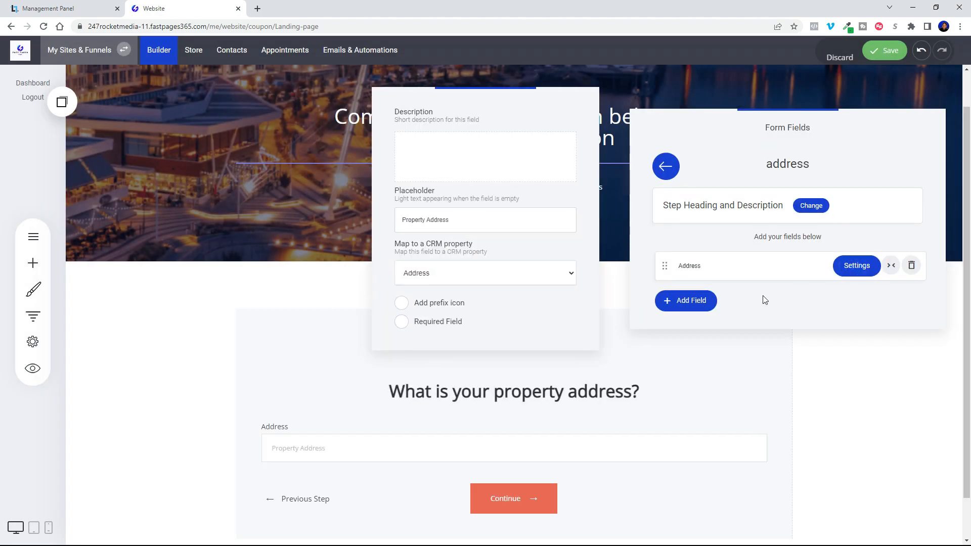
{"action": "left_click", "coordinate": [665, 167]}
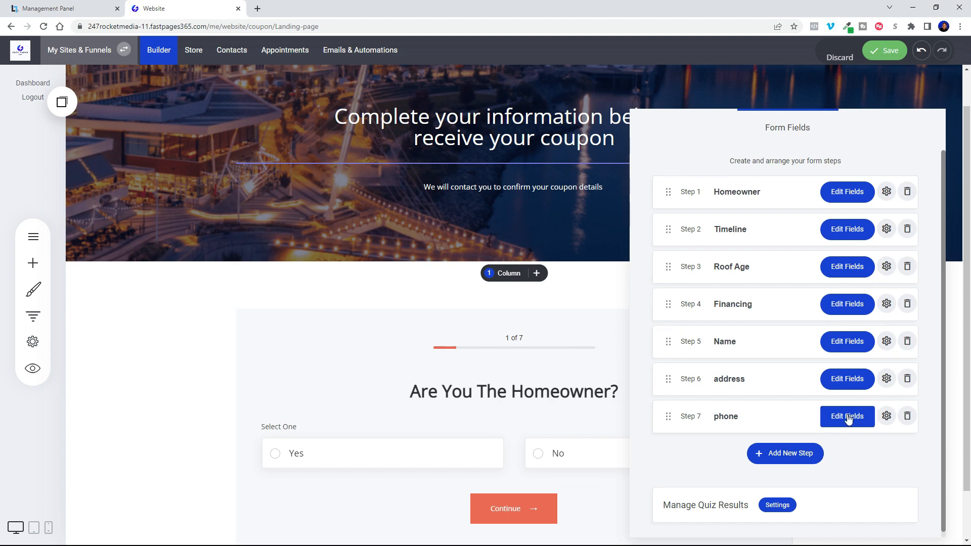
Set the phone step's heading to "What is your phone number?".
{"action": "left_click", "coordinate": [847, 416]}
{"action": "left_click", "coordinate": [812, 206]}
{"action": "key", "text": "ctrl+a"}
{"action": "type", "text": "What i"}
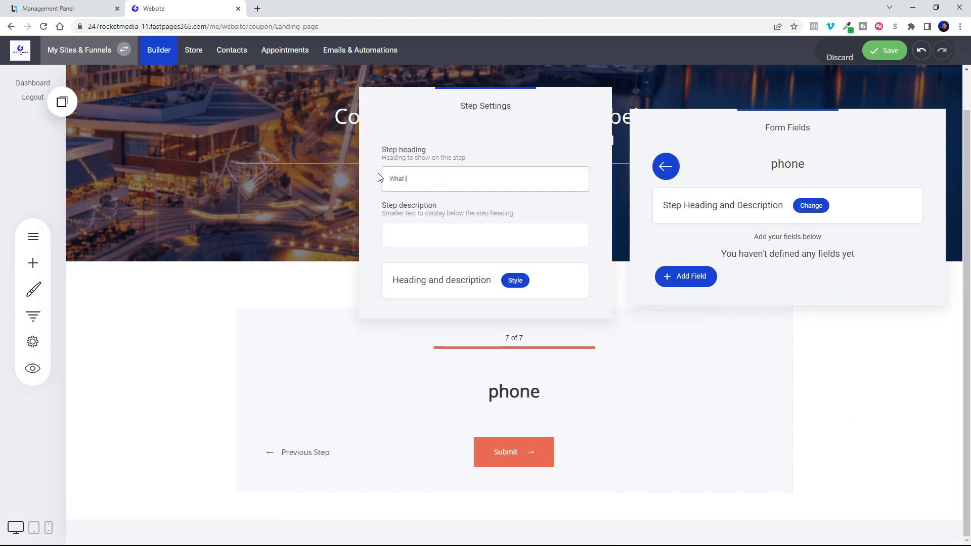
{"action": "type", "text": "s your phone number?"}
Add the Phone CRM property field to the phone step with "Phone number" as its placeholder, and save the page.
{"action": "left_click", "coordinate": [690, 282]}
{"action": "left_click", "coordinate": [475, 171]}
{"action": "left_click", "coordinate": [848, 274]}
{"action": "left_click", "coordinate": [437, 212]}
{"action": "type", "text": "Phone number"}
{"action": "left_click", "coordinate": [755, 298]}
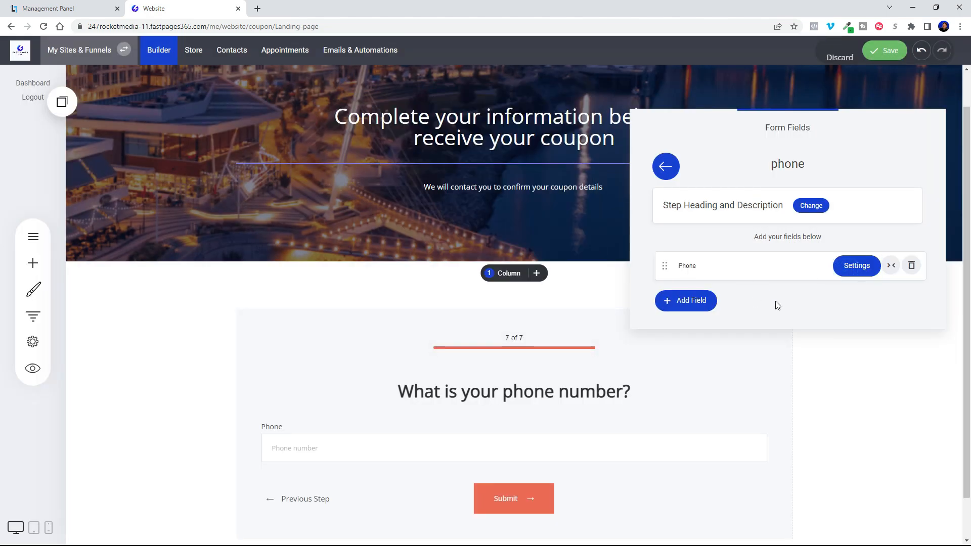
{"action": "left_click", "coordinate": [884, 52]}
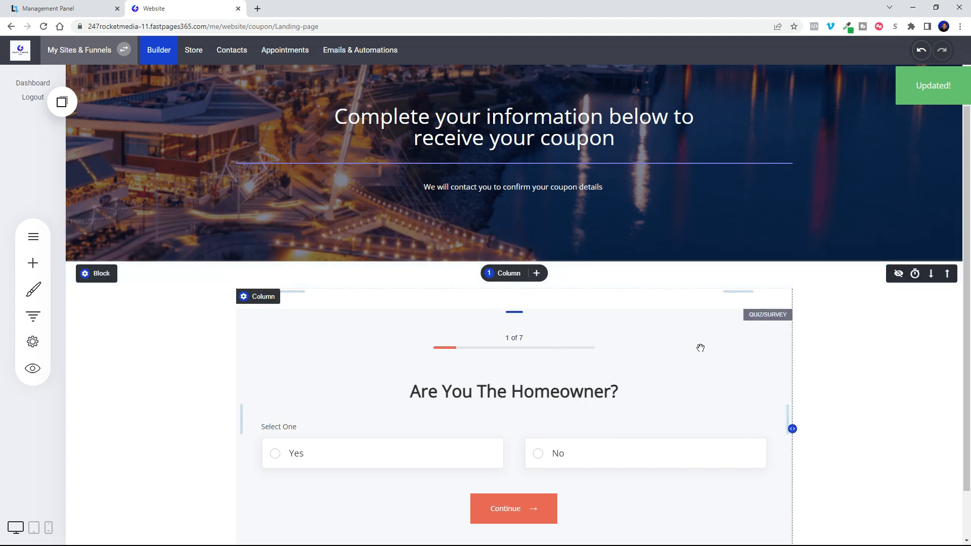
Rename the quiz form as "Roofing Questions" in its form settings.
{"action": "scroll", "coordinate": [801, 359], "scroll_direction": "down", "scroll_amount": 1}
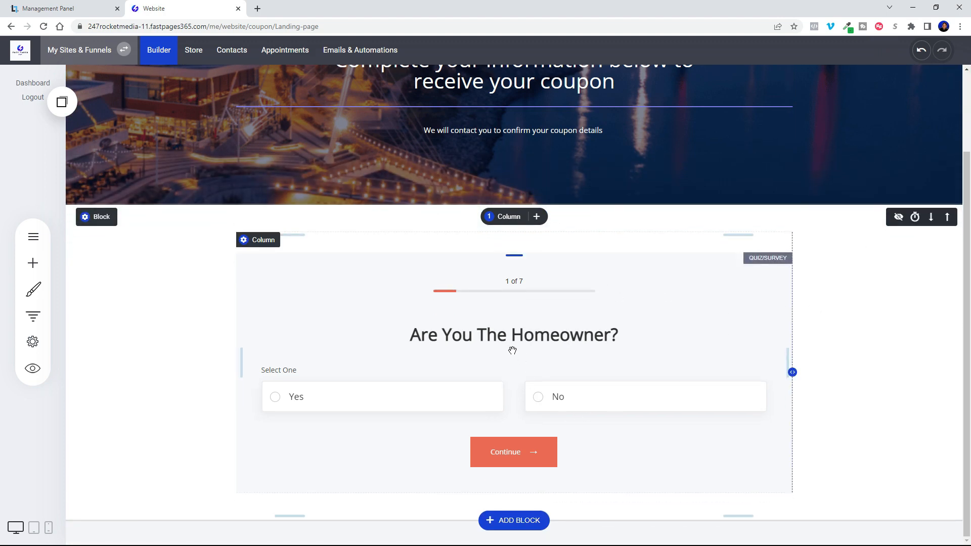
{"action": "left_click", "coordinate": [323, 296]}
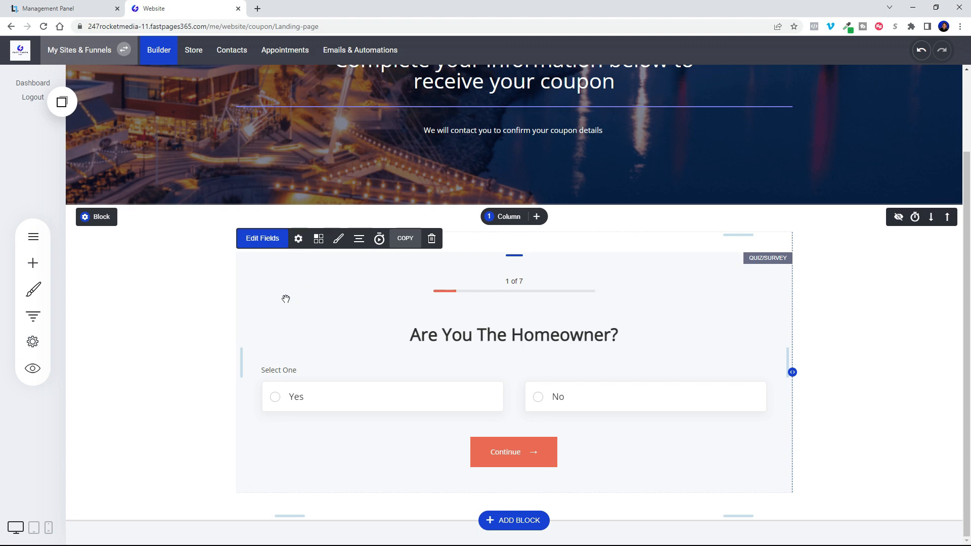
{"action": "left_click", "coordinate": [265, 238]}
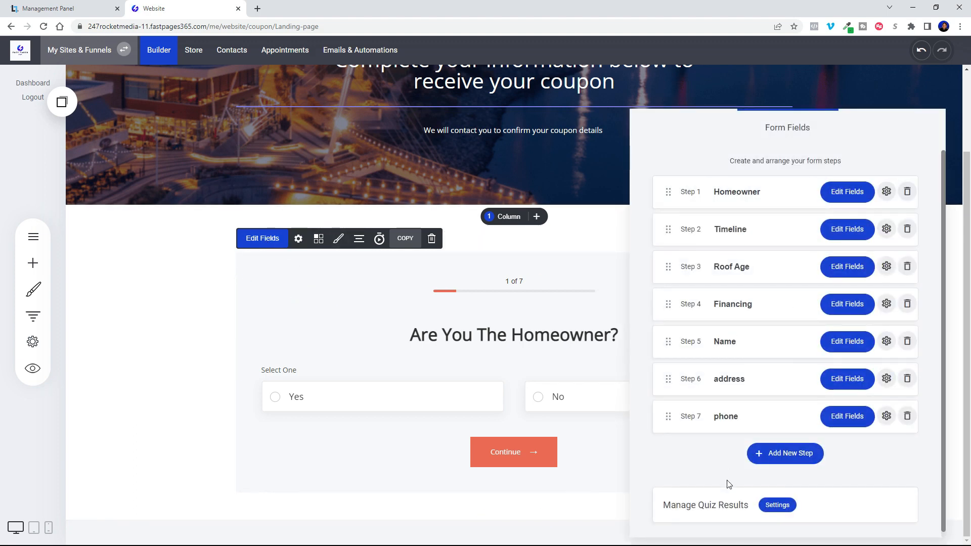
{"action": "left_click", "coordinate": [329, 334]}
{"action": "left_click", "coordinate": [299, 240]}
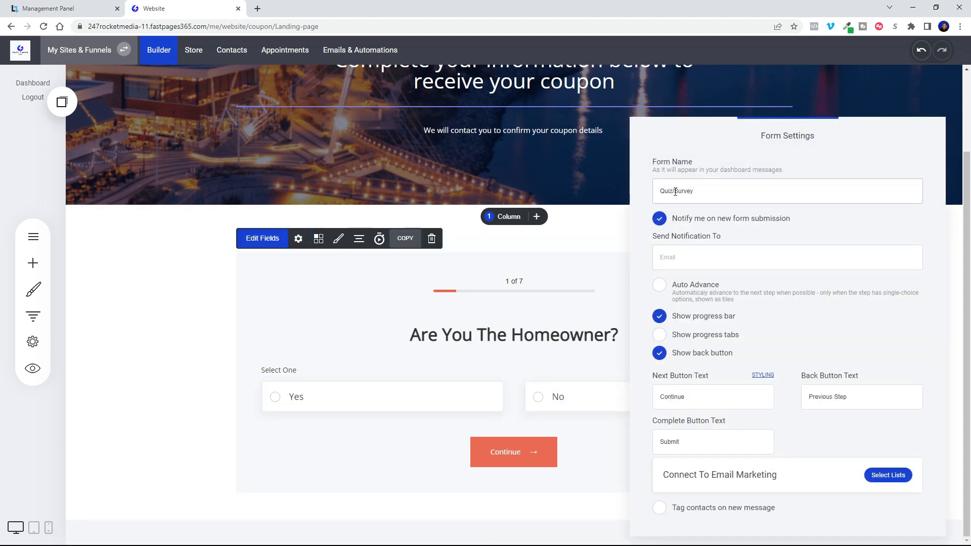
{"action": "triple_click", "coordinate": [702, 194]}
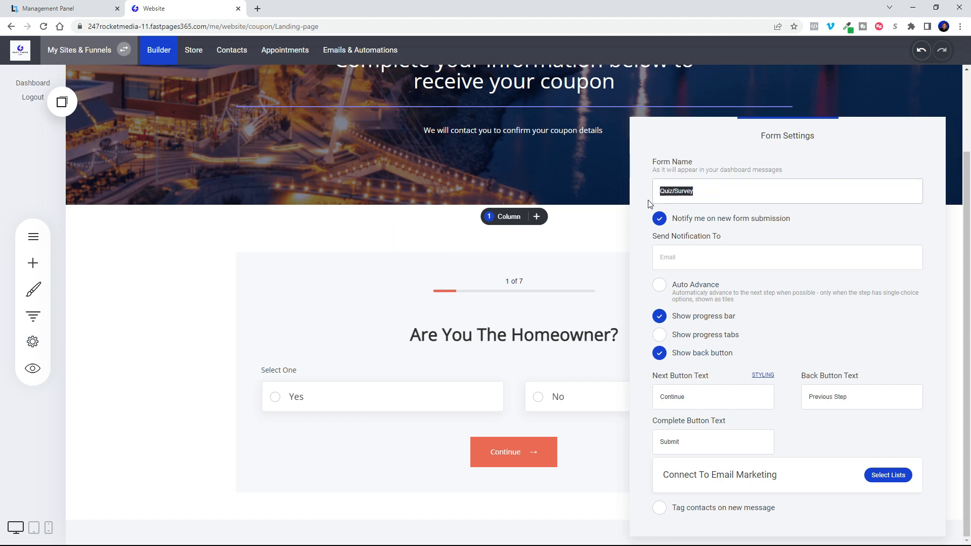
{"action": "type", "text": "Ru"}
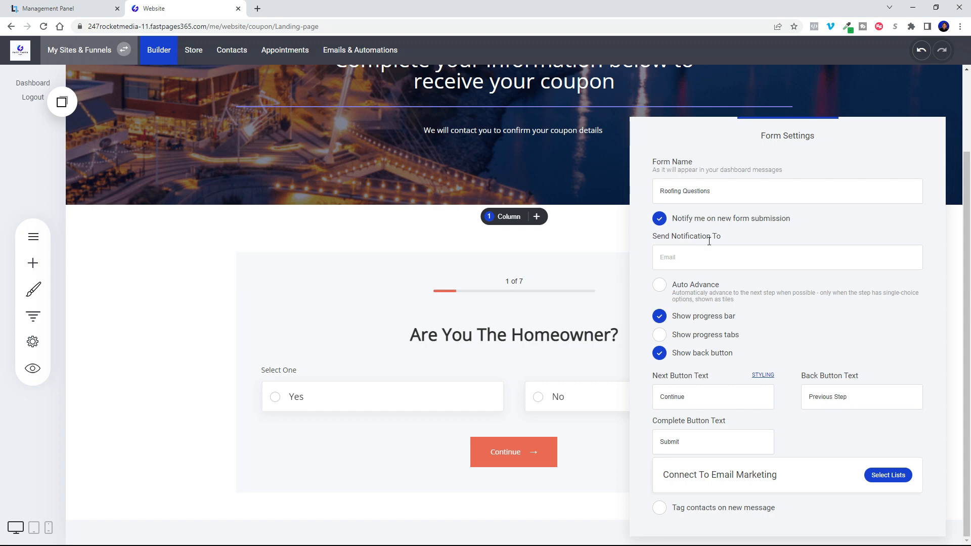
Fill in the notification e-mail address for new form submissions and enable Auto Advance.
{"action": "left_click", "coordinate": [681, 262]}
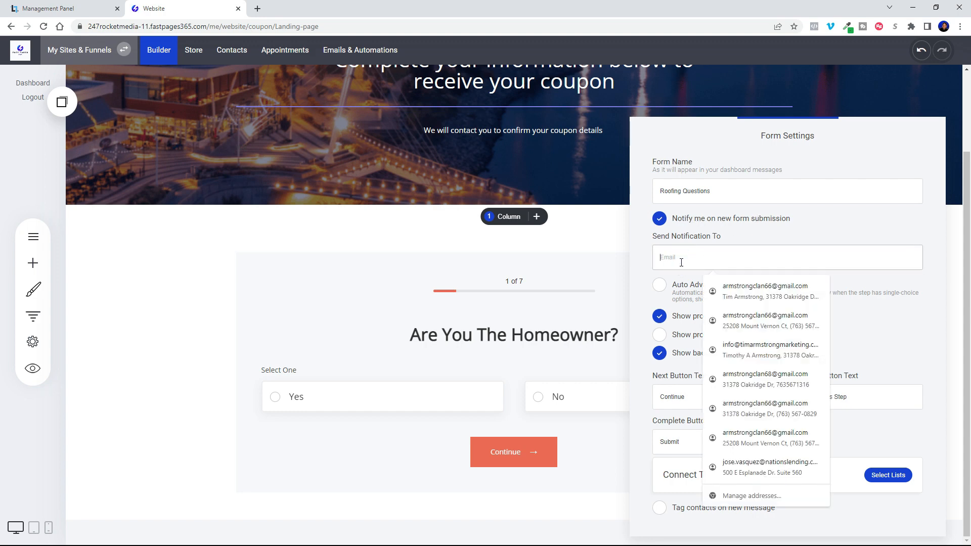
{"action": "type", "text": "i"}
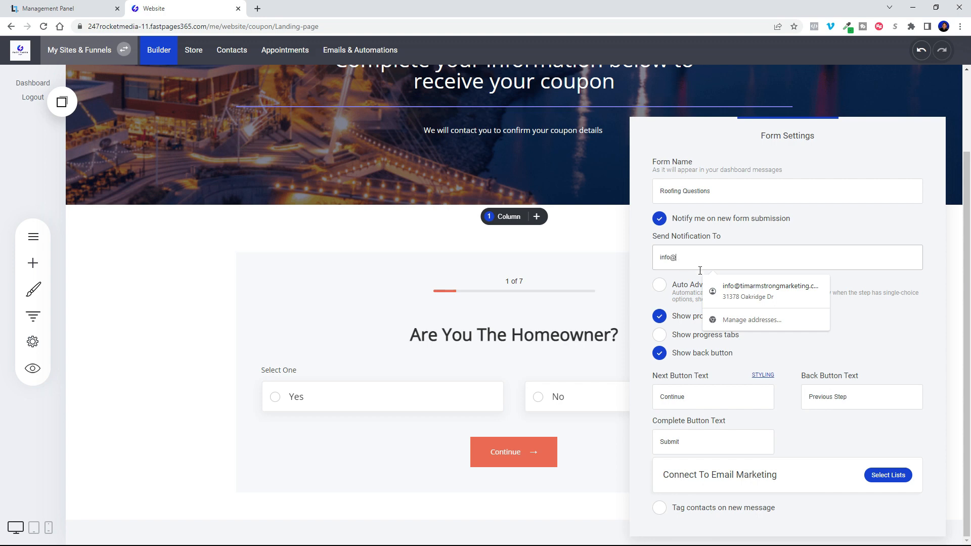
{"action": "type", "text": "nfo@"}
{"action": "left_click", "coordinate": [741, 291]}
{"action": "left_click", "coordinate": [660, 285]}
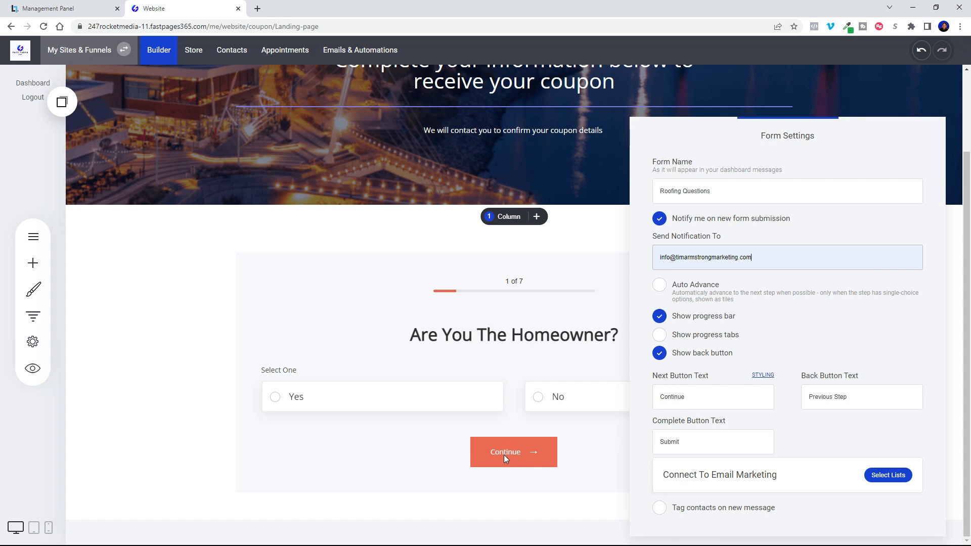
{"action": "left_click", "coordinate": [658, 284]}
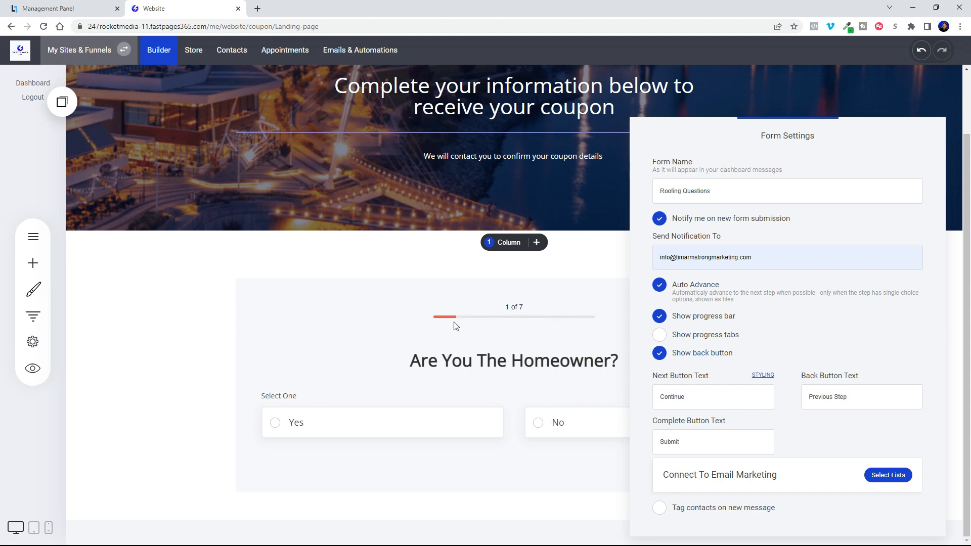
Try the progress tabs, turn them back off, and save the page with the new form settings.
{"action": "left_click", "coordinate": [659, 335]}
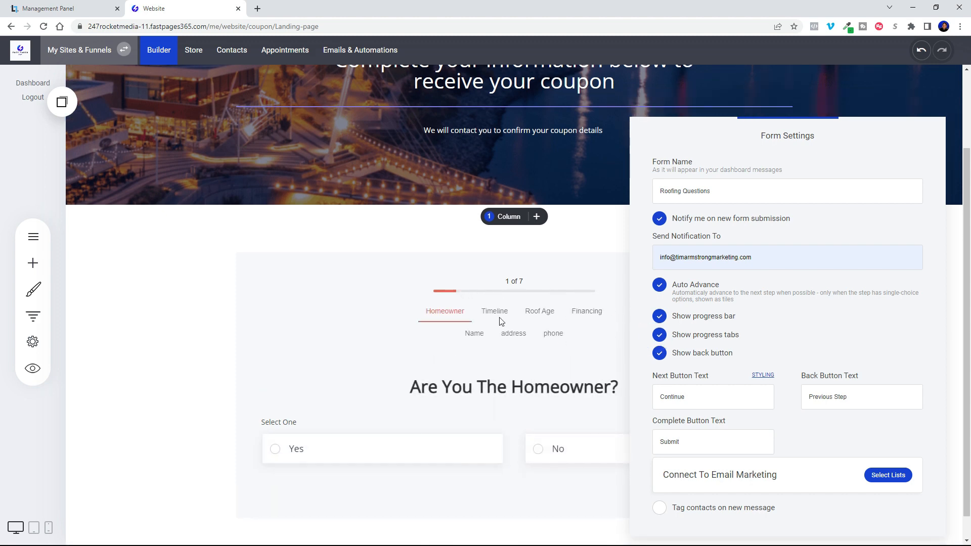
{"action": "left_click", "coordinate": [661, 335]}
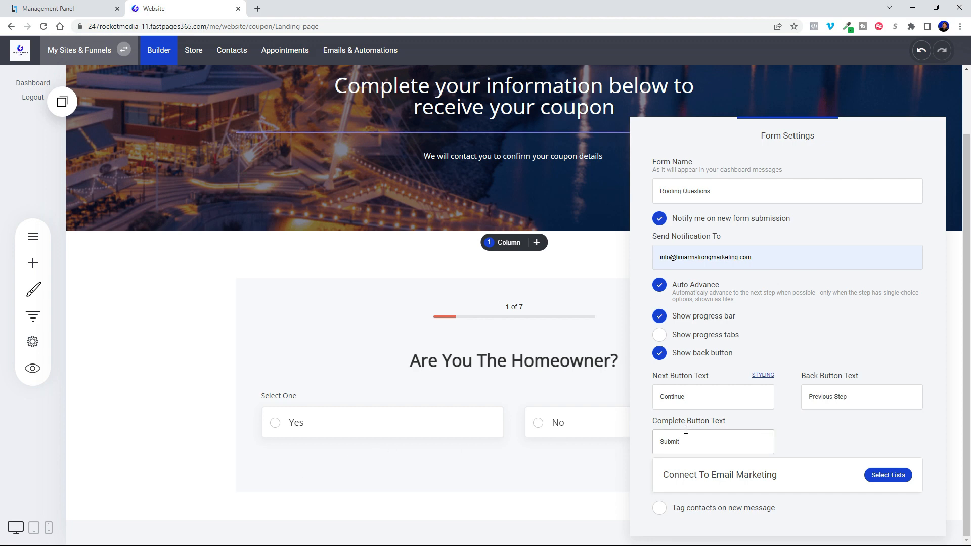
{"action": "left_click", "coordinate": [676, 512]}
{"action": "left_click", "coordinate": [598, 261]}
{"action": "left_click", "coordinate": [885, 50]}
Compare several background colors in the quiz styling and set the quiz background to light gray E1E1E1.
{"action": "left_click", "coordinate": [299, 297]}
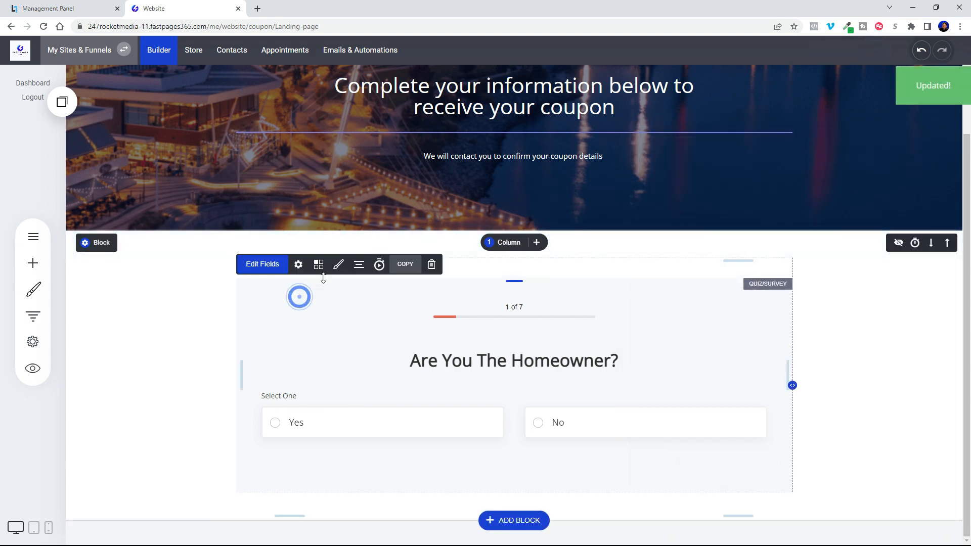
{"action": "left_click", "coordinate": [339, 264]}
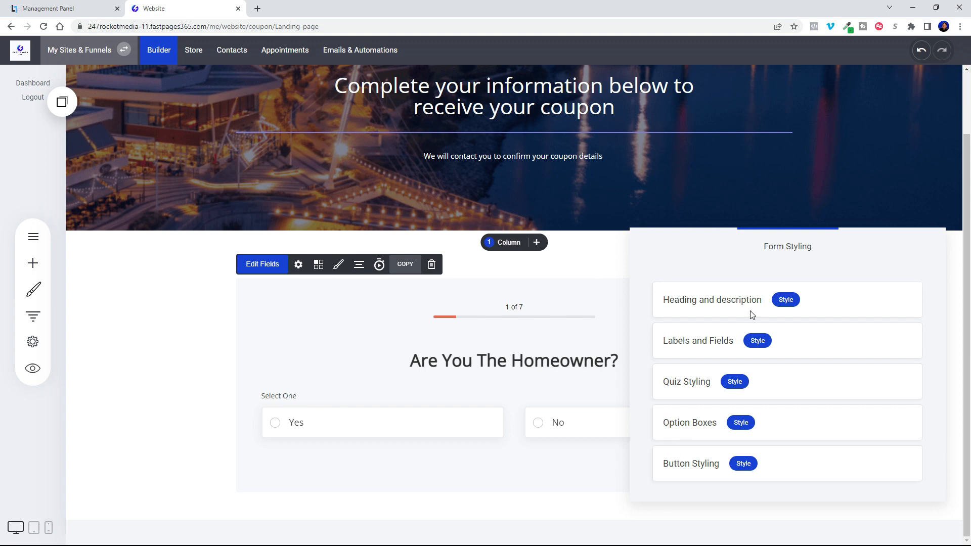
{"action": "left_click", "coordinate": [758, 341]}
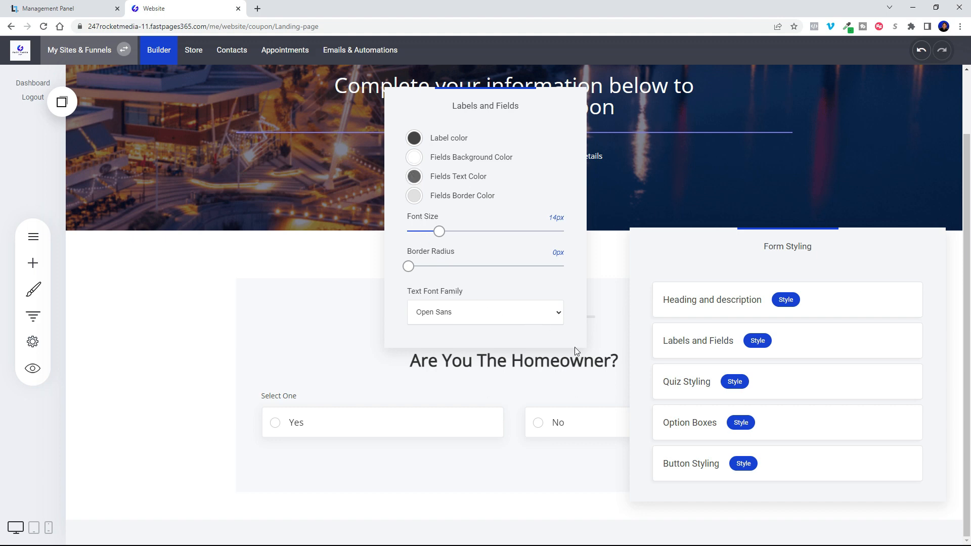
{"action": "left_click", "coordinate": [689, 383]}
{"action": "left_click", "coordinate": [734, 382]}
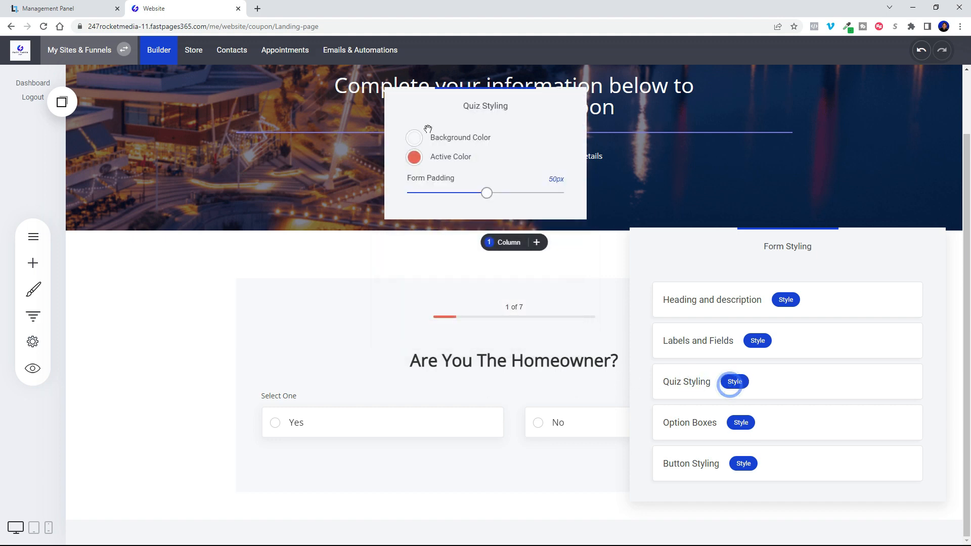
{"action": "left_click", "coordinate": [413, 141]}
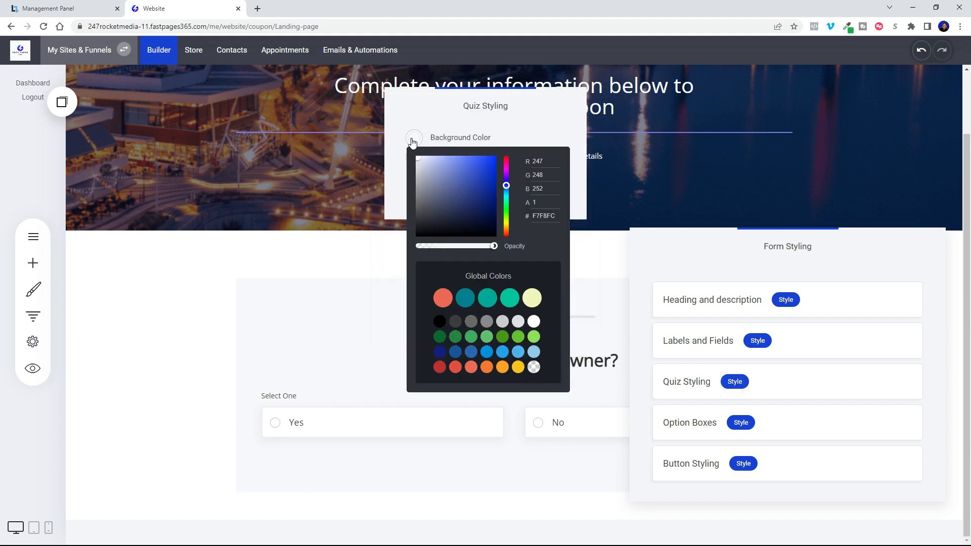
{"action": "left_click", "coordinate": [450, 300]}
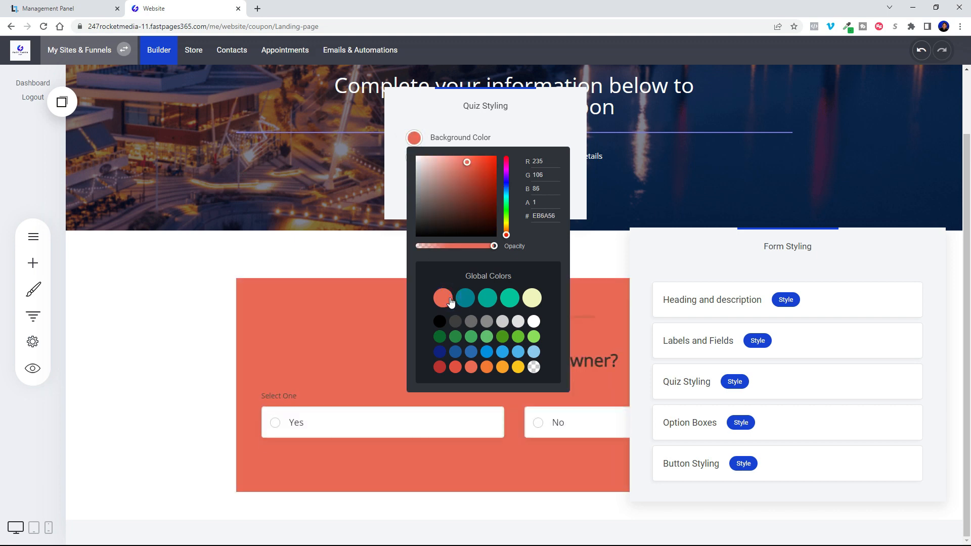
{"action": "left_click", "coordinate": [459, 307]}
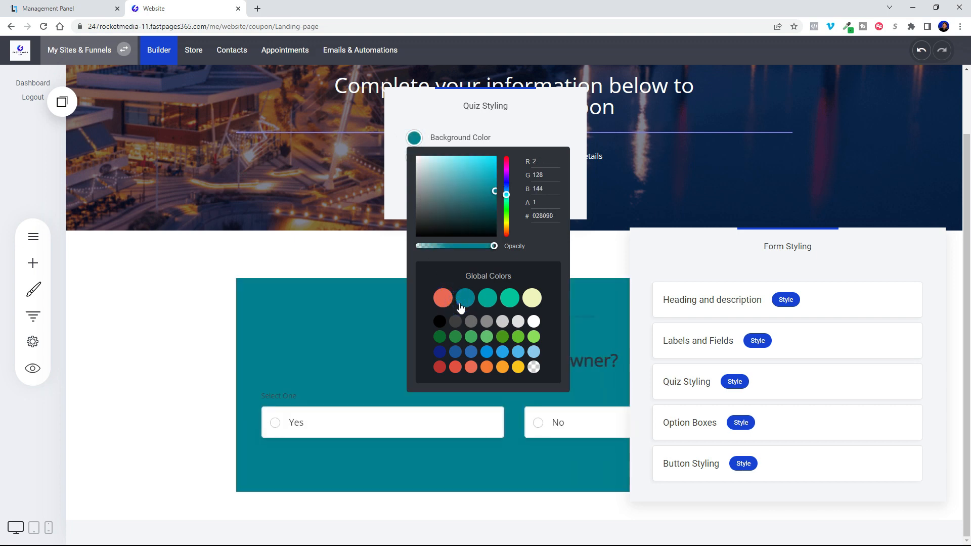
{"action": "left_click", "coordinate": [534, 321]}
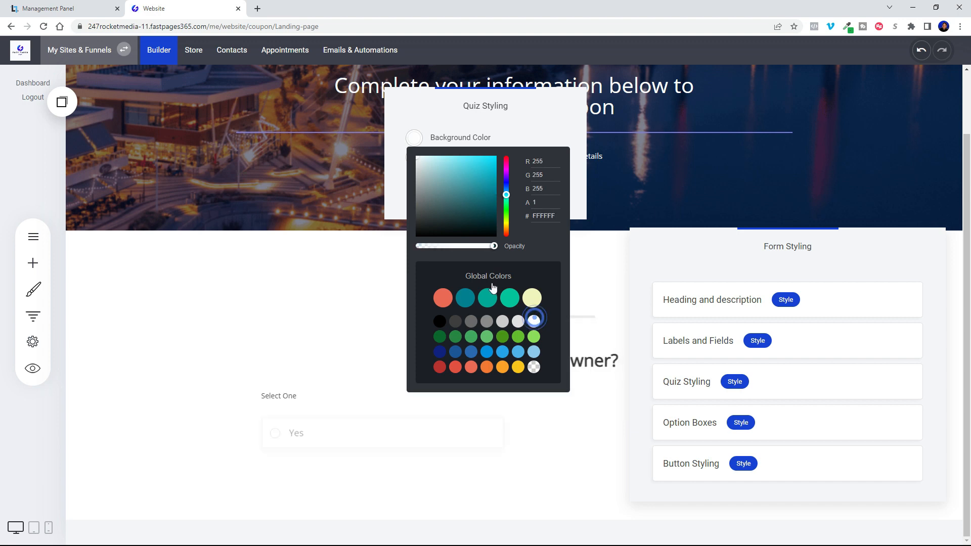
{"action": "left_click", "coordinate": [488, 324]}
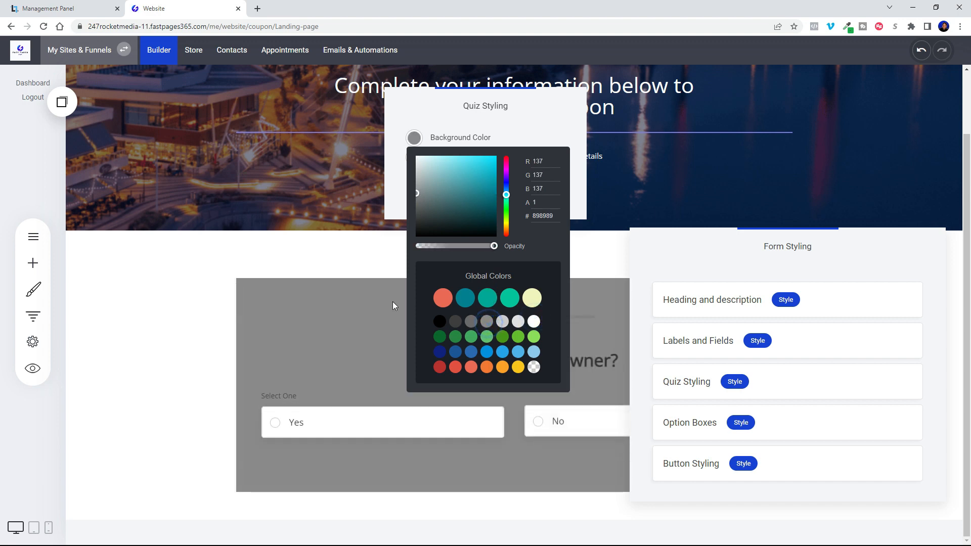
{"action": "left_click", "coordinate": [500, 324]}
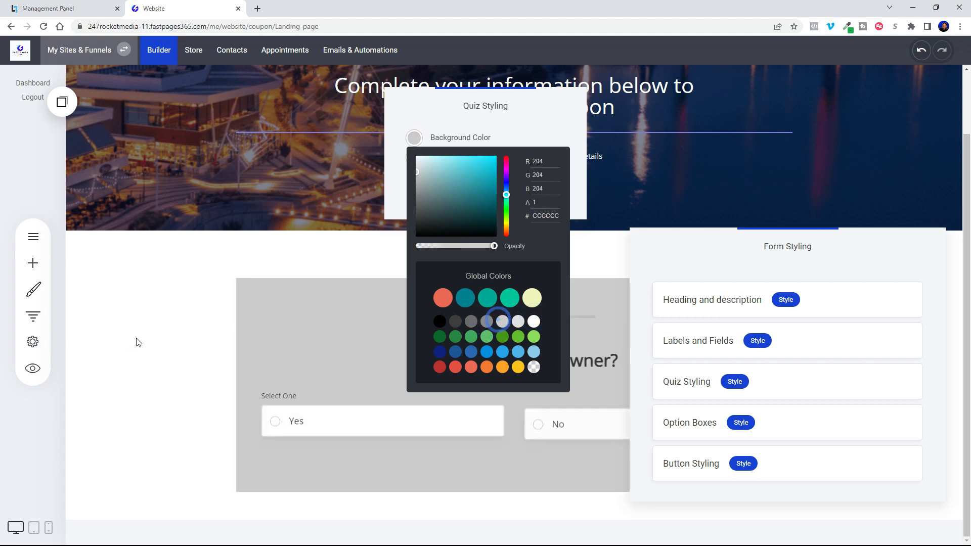
{"action": "left_click", "coordinate": [518, 321]}
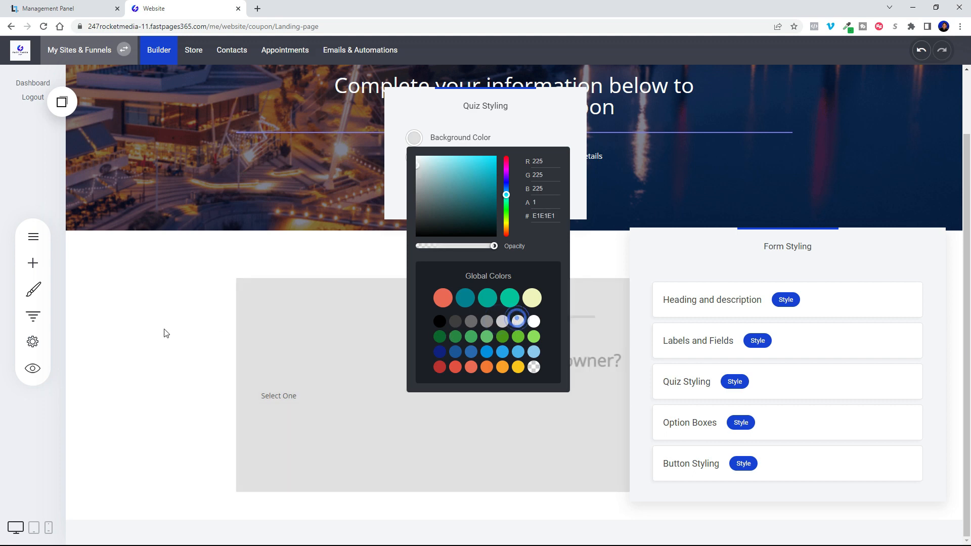
{"action": "left_click", "coordinate": [159, 326]}
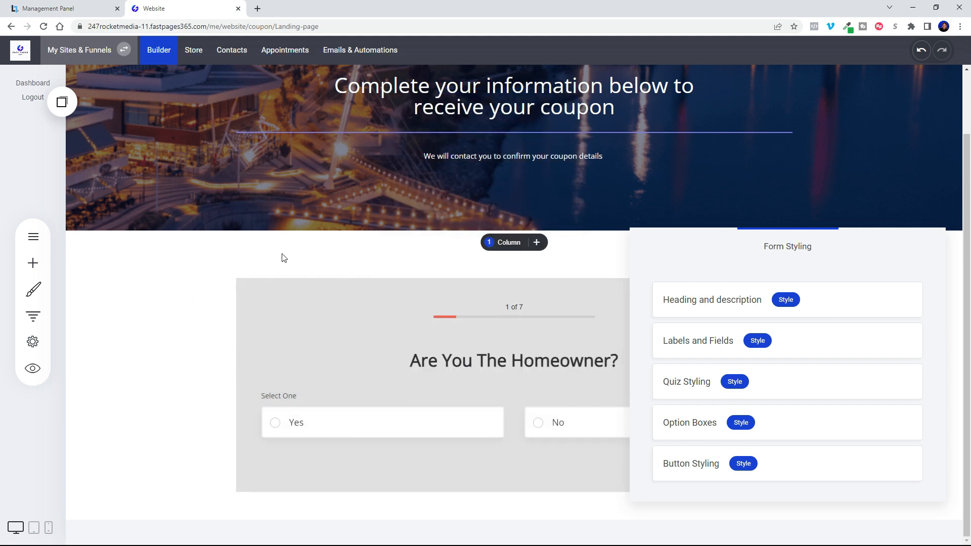
Try dark gray 3E3E3E as the background color of the block containing the quiz.
{"action": "left_click", "coordinate": [146, 262]}
{"action": "left_click", "coordinate": [87, 249]}
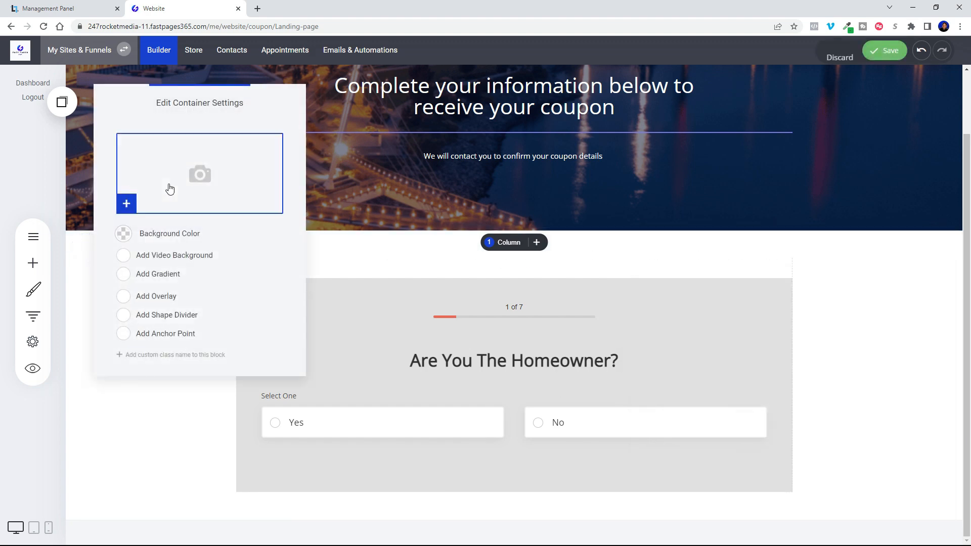
{"action": "left_click", "coordinate": [124, 235]}
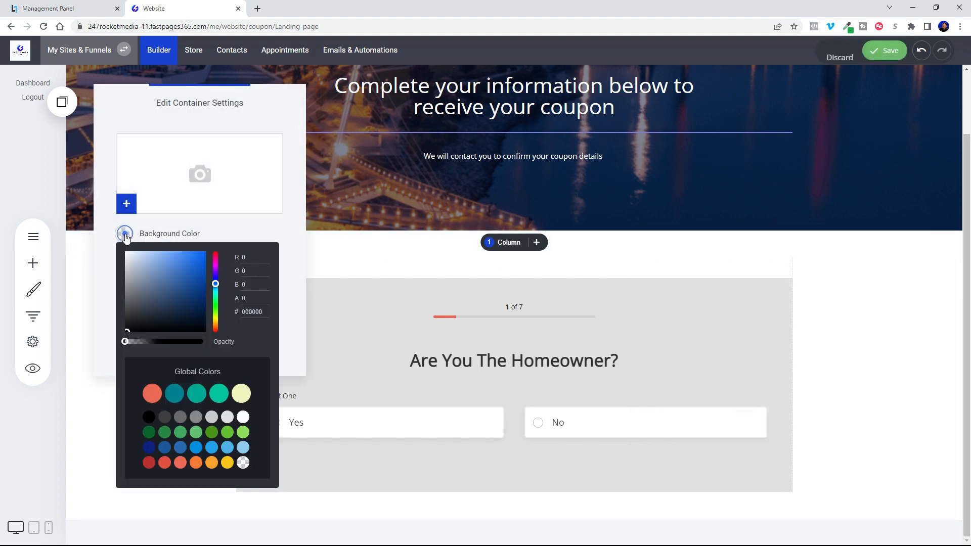
{"action": "left_click", "coordinate": [164, 418]}
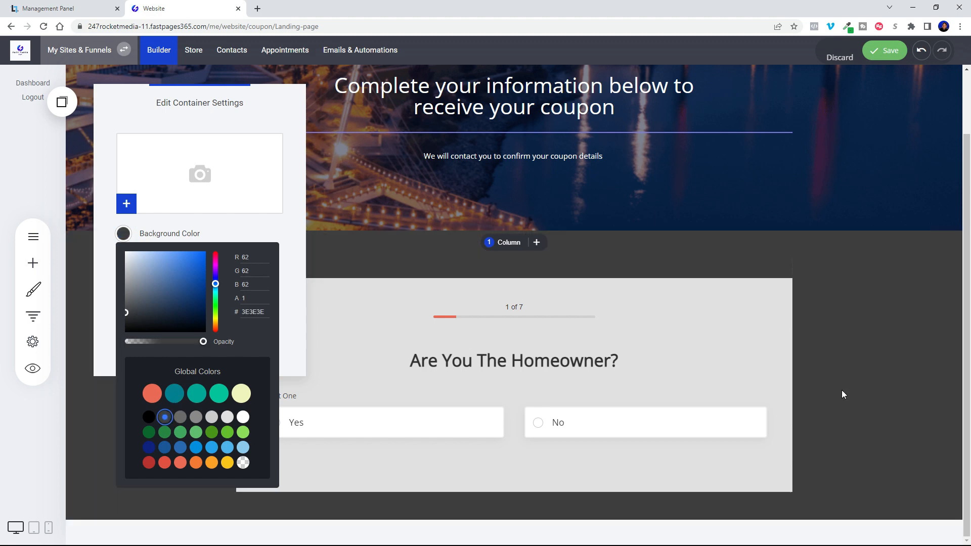
{"action": "left_click", "coordinate": [889, 371]}
Set the background color of the block containing the quiz to black 000000.
{"action": "left_click", "coordinate": [87, 242]}
{"action": "left_click", "coordinate": [143, 232]}
{"action": "left_click", "coordinate": [150, 449]}
{"action": "left_click_drag", "start_coordinate": [195, 292], "coordinate": [172, 332]}
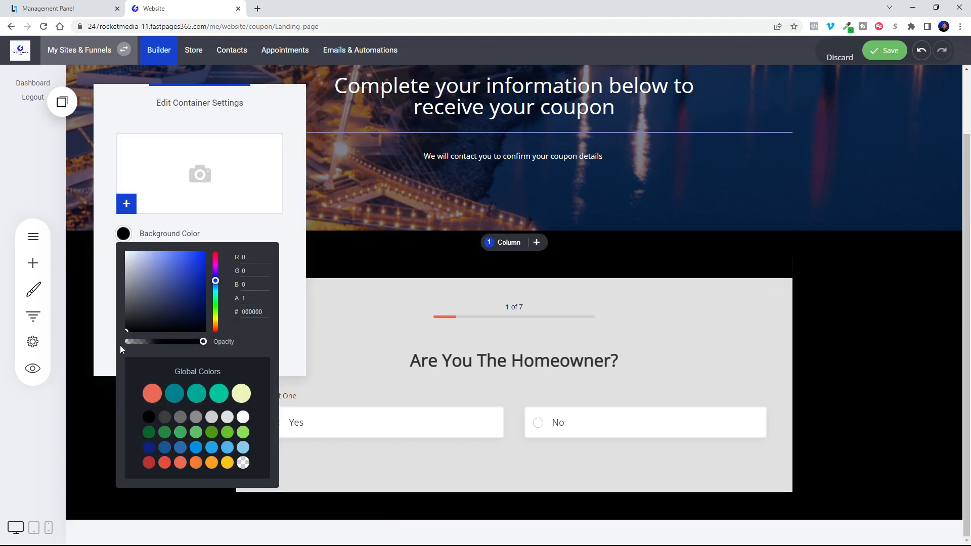
Review the option box styling settings of the quiz, including text, background and border colors, shadow and fonts.
{"action": "left_click", "coordinate": [883, 310]}
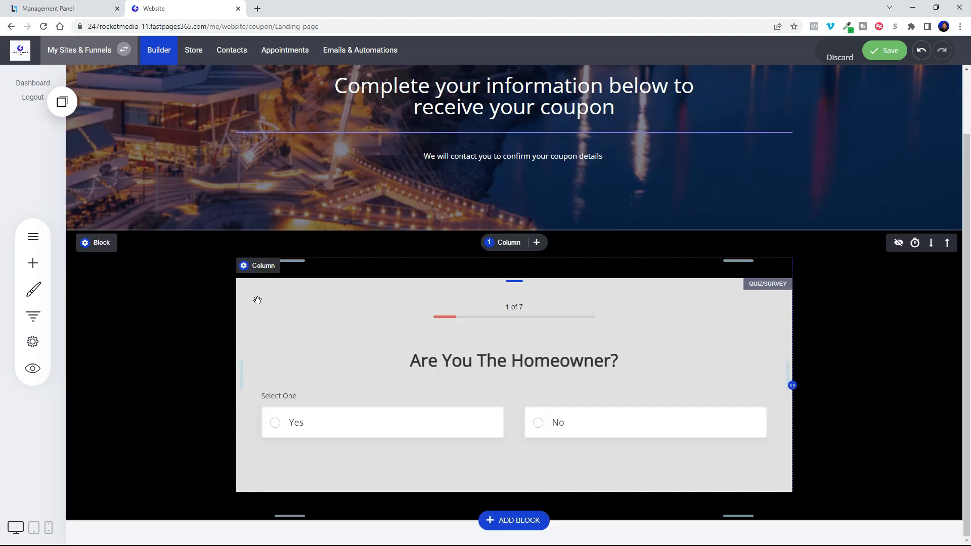
{"action": "left_click", "coordinate": [258, 300]}
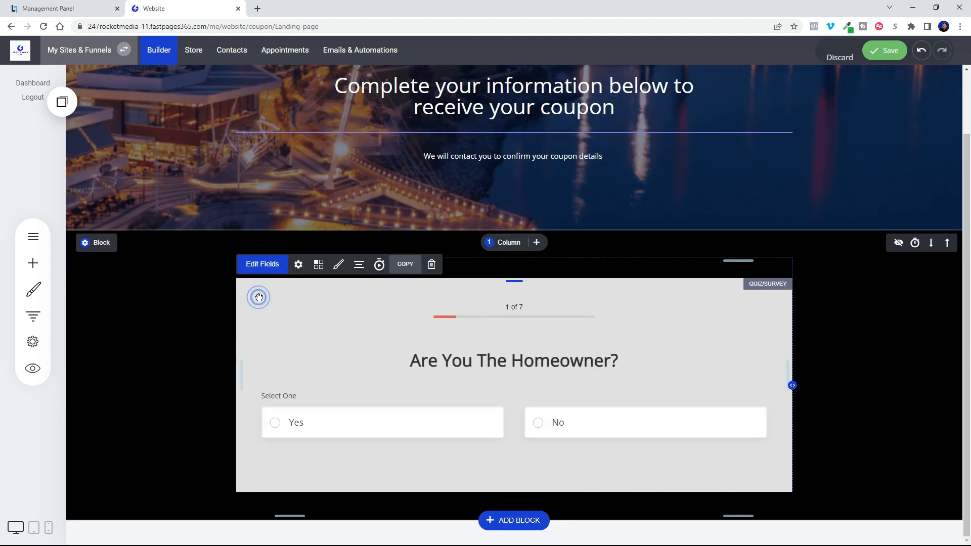
{"action": "left_click", "coordinate": [338, 267]}
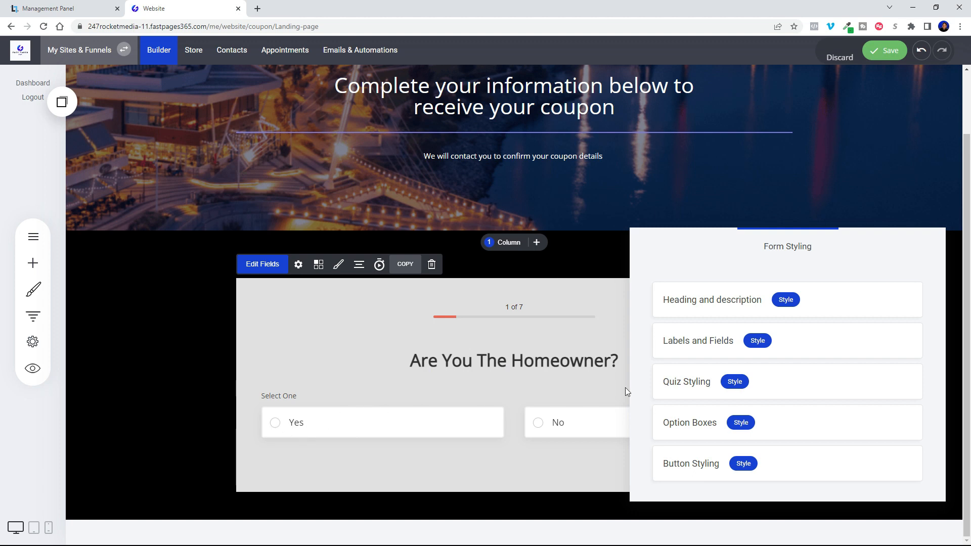
{"action": "left_click", "coordinate": [753, 426]}
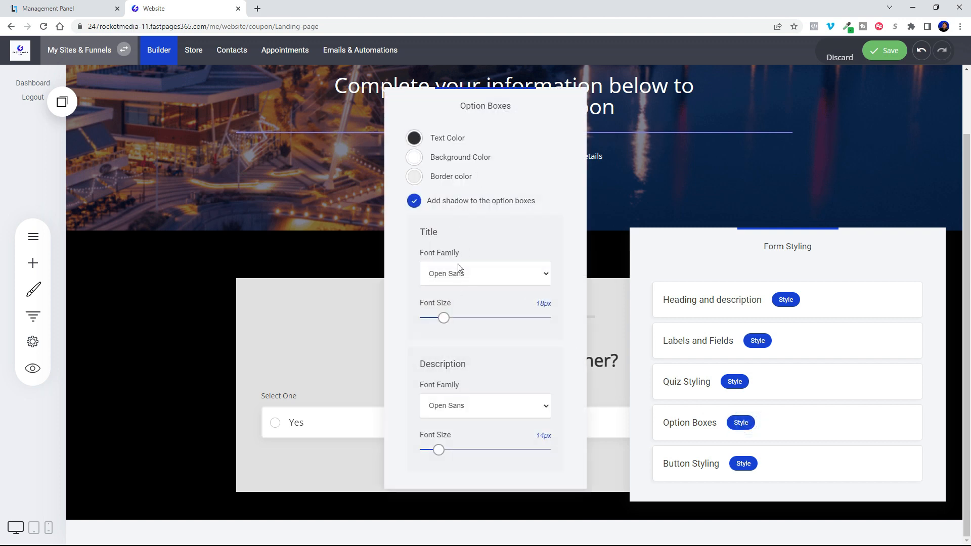
{"action": "left_click", "coordinate": [274, 324]}
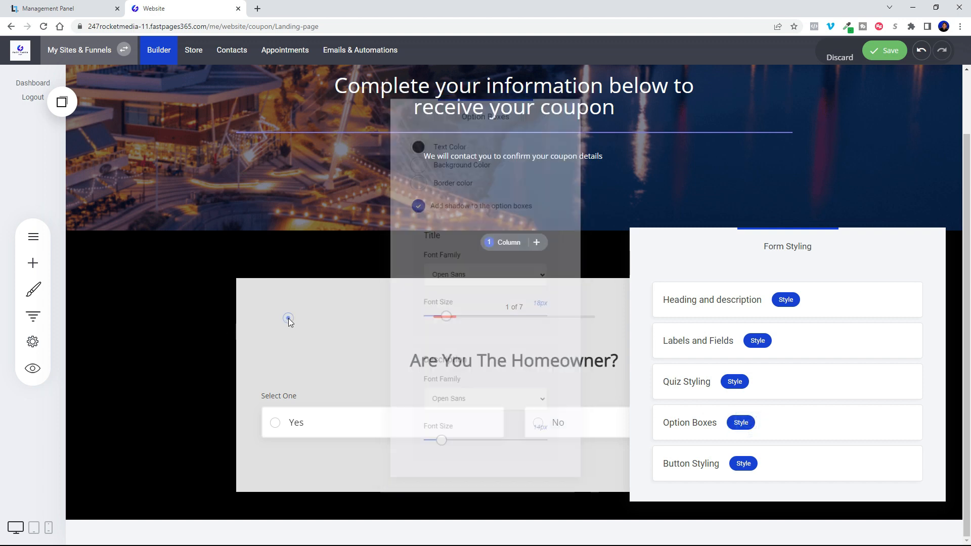
{"action": "left_click", "coordinate": [138, 314]}
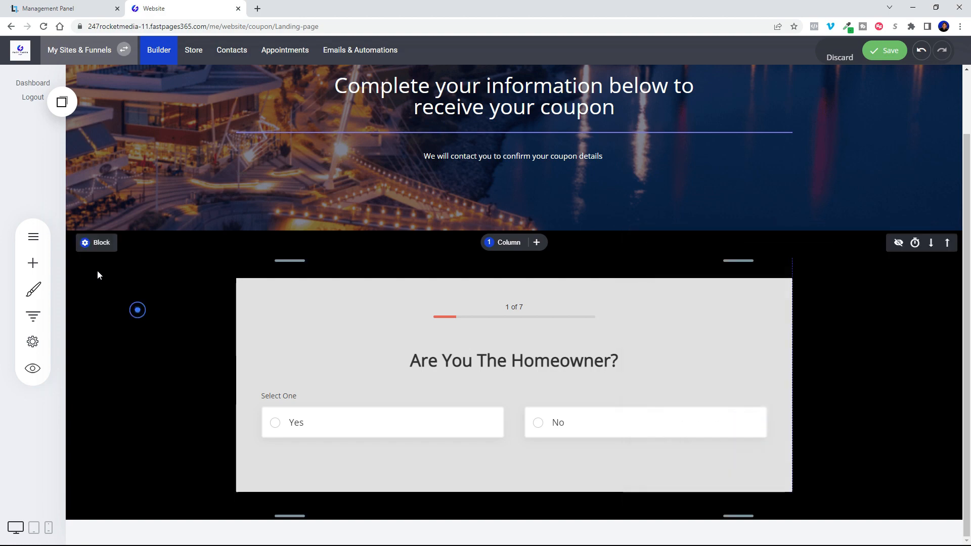
Set the background color of the block containing the quiz to a dark navy blue and save the page.
{"action": "left_click", "coordinate": [87, 248]}
{"action": "left_click", "coordinate": [153, 233]}
{"action": "left_click", "coordinate": [193, 448]}
{"action": "left_click_drag", "start_coordinate": [220, 284], "coordinate": [232, 314]}
{"action": "left_click", "coordinate": [920, 305]}
{"action": "scroll", "coordinate": [970, 374], "scroll_direction": "up", "scroll_amount": 2}
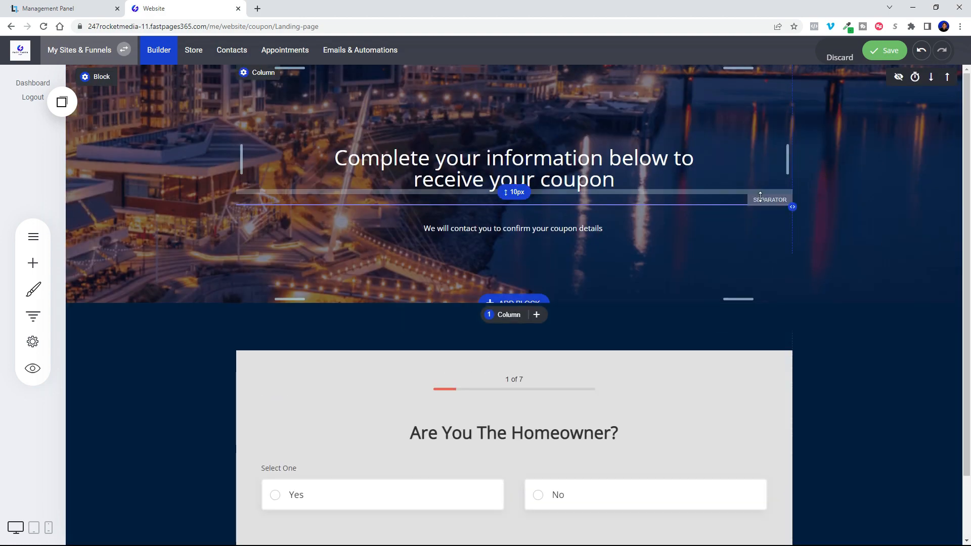
{"action": "left_click", "coordinate": [884, 50]}
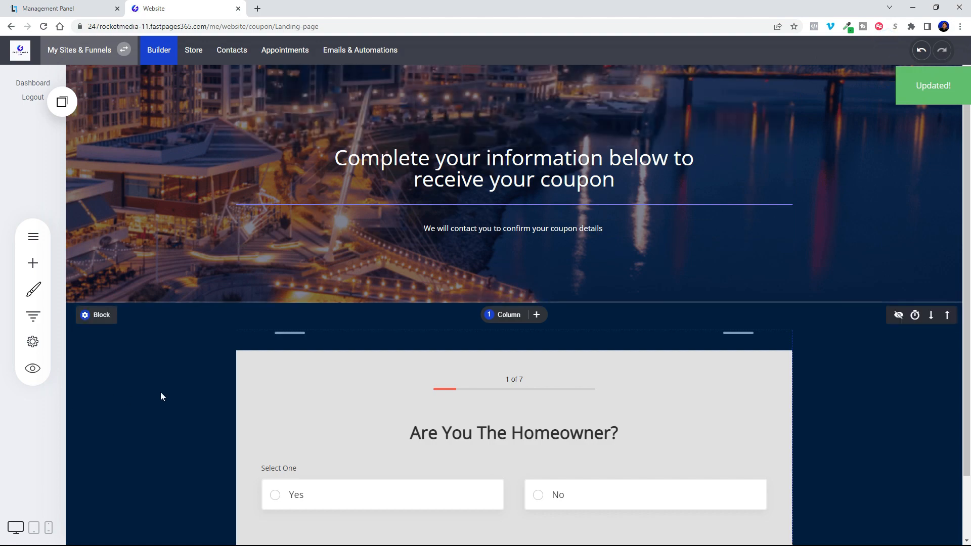
Preview the page and answer the quiz's multiple-choice questions, choosing No for homeowner and 15-20 years for the roof's age.
{"action": "left_click", "coordinate": [33, 369]}
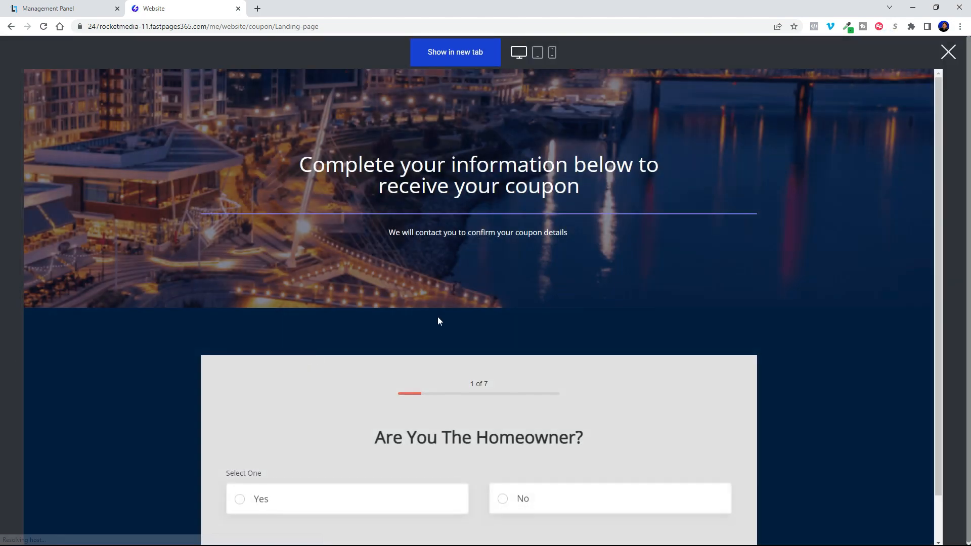
{"action": "scroll", "coordinate": [822, 289], "scroll_direction": "down", "scroll_amount": 1}
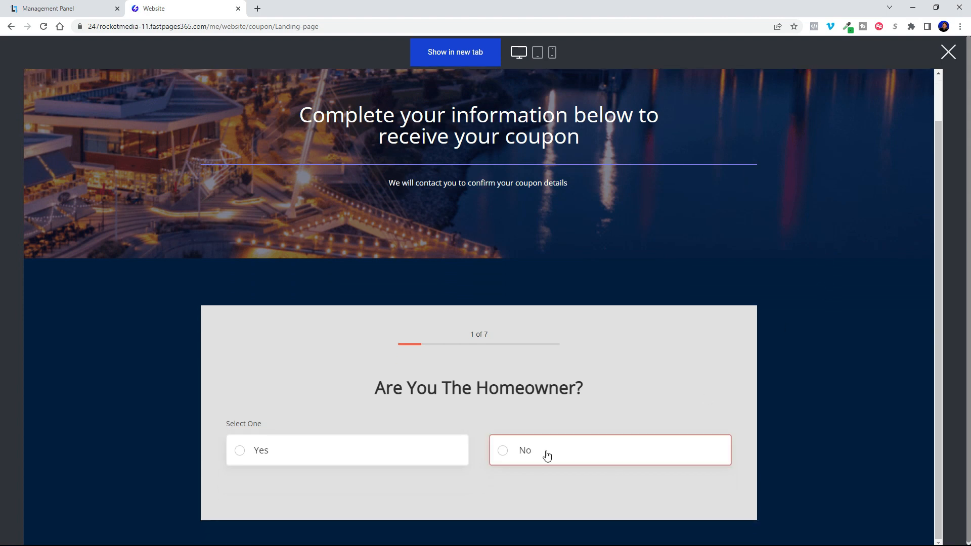
{"action": "left_click", "coordinate": [545, 452]}
{"action": "left_click", "coordinate": [450, 427]}
{"action": "left_click", "coordinate": [449, 426]}
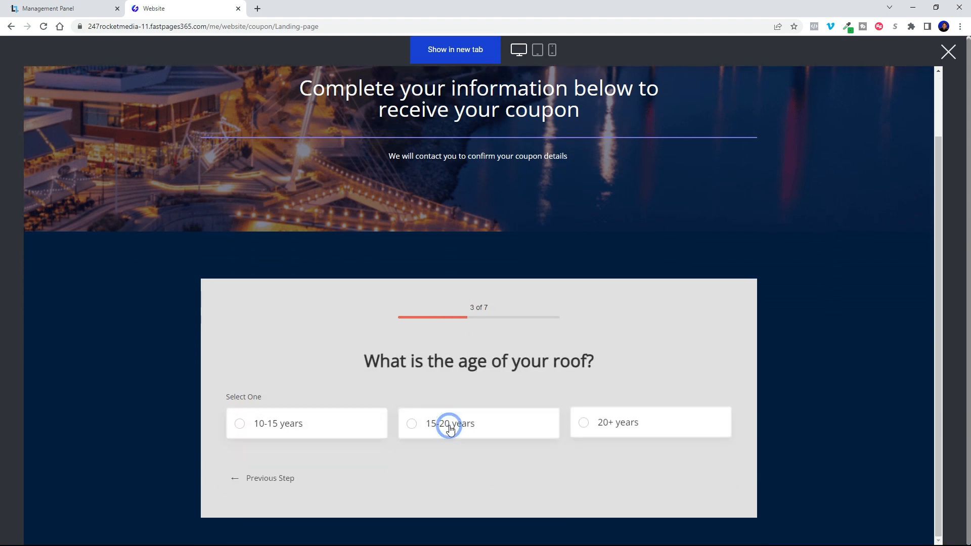
{"action": "left_click", "coordinate": [454, 425]}
{"action": "left_click", "coordinate": [485, 427]}
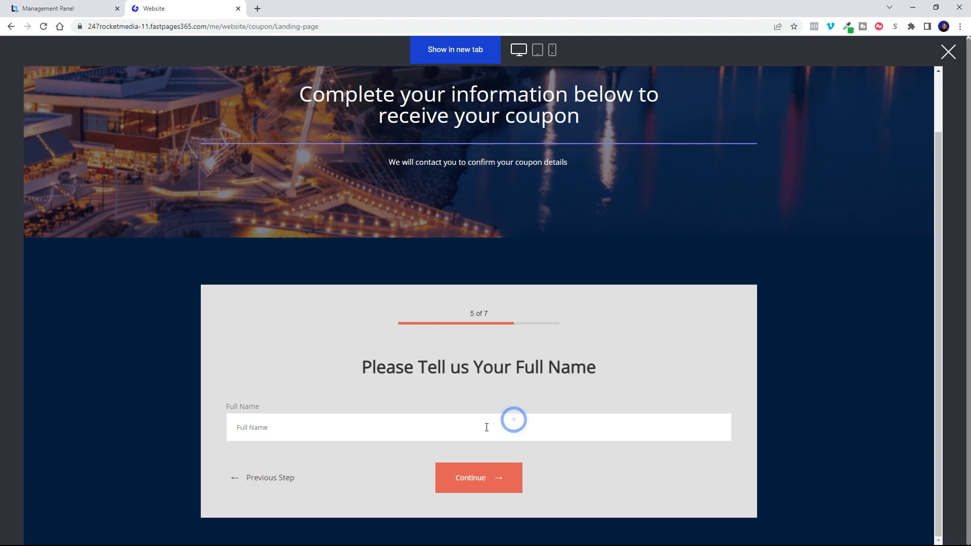
Submit the previewed quiz with a full name, e-mail address and phone number, and leave the preview.
{"action": "left_click", "coordinate": [328, 222]}
{"action": "left_click", "coordinate": [479, 477]}
{"action": "left_click", "coordinate": [440, 427]}
{"action": "left_click", "coordinate": [371, 350]}
{"action": "left_click", "coordinate": [460, 483]}
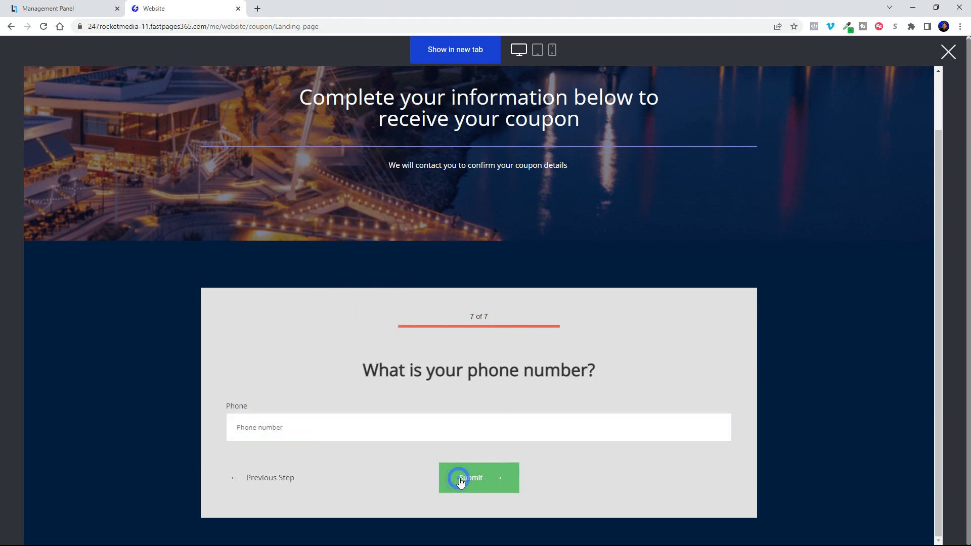
{"action": "left_click", "coordinate": [374, 428]}
{"action": "left_click", "coordinate": [339, 310]}
{"action": "left_click", "coordinate": [466, 483]}
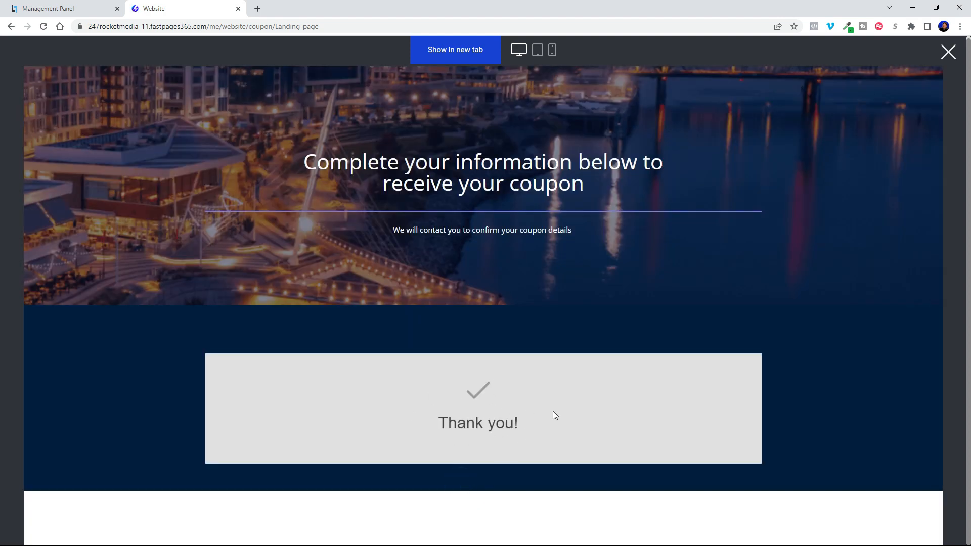
{"action": "left_click", "coordinate": [949, 52]}
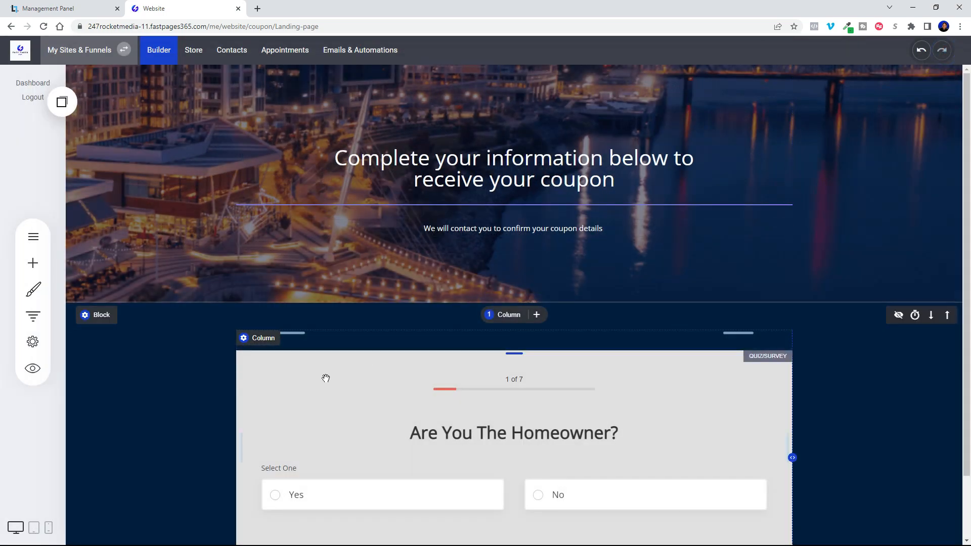
Examine the quiz's results settings for page redirect, thank-you message and score-based rules.
{"action": "left_click", "coordinate": [326, 378]}
{"action": "left_click", "coordinate": [318, 336]}
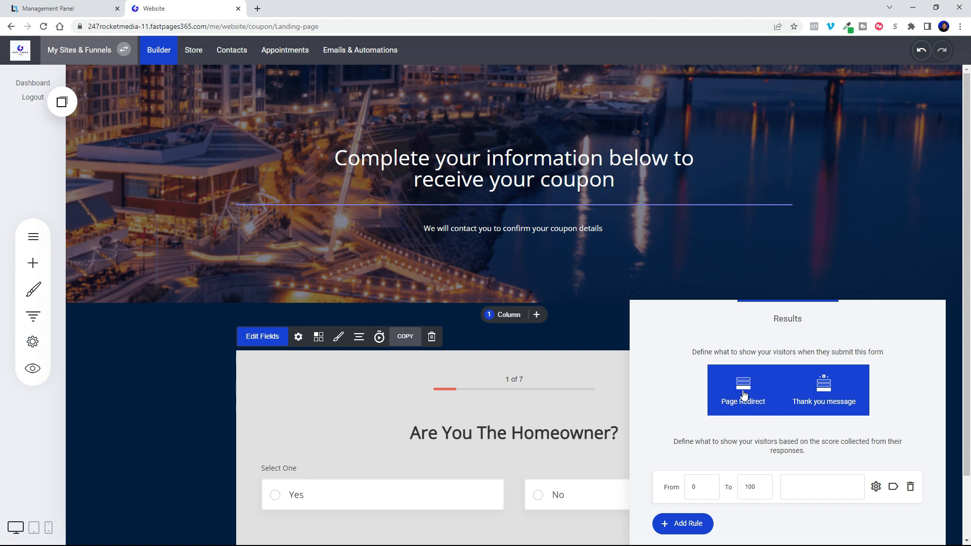
{"action": "left_click", "coordinate": [158, 410]}
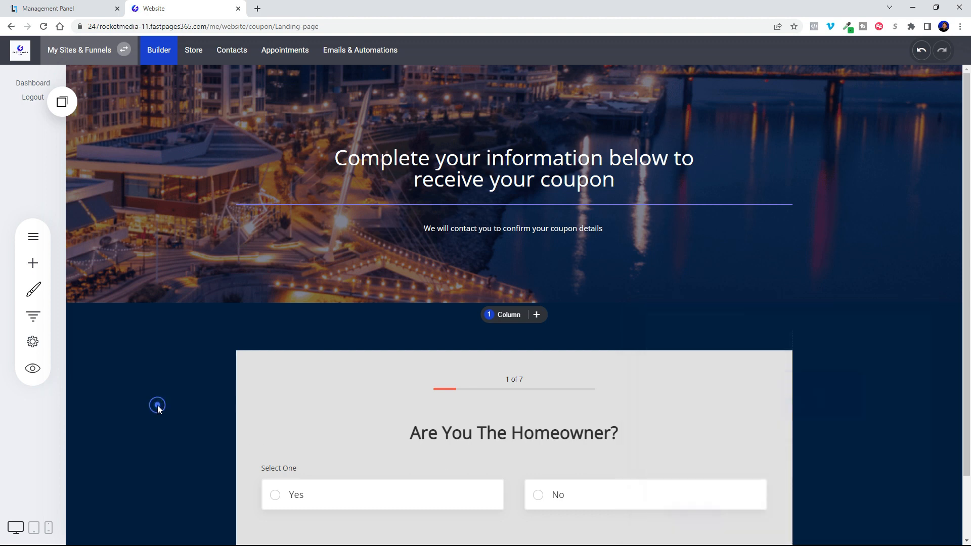
{"action": "scroll", "coordinate": [174, 481], "scroll_direction": "down", "scroll_amount": 2}
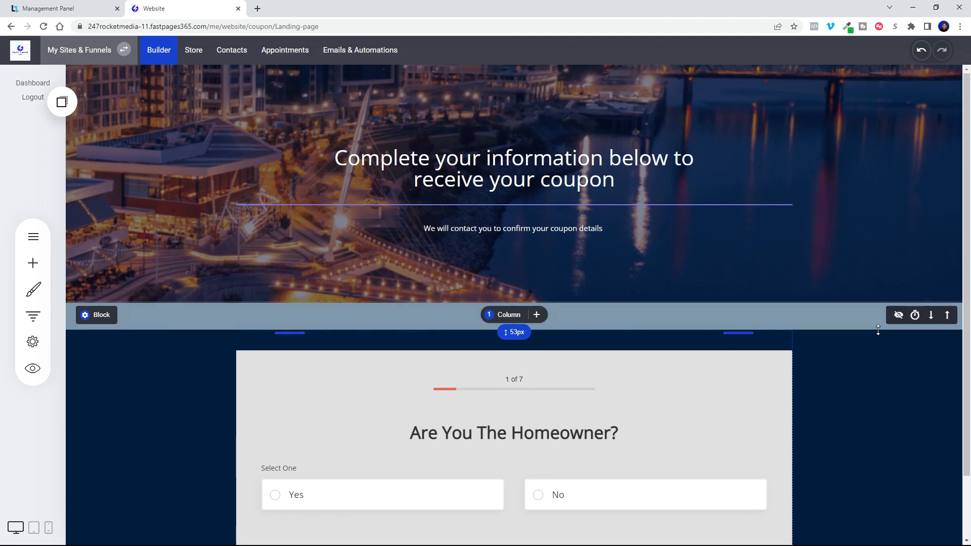